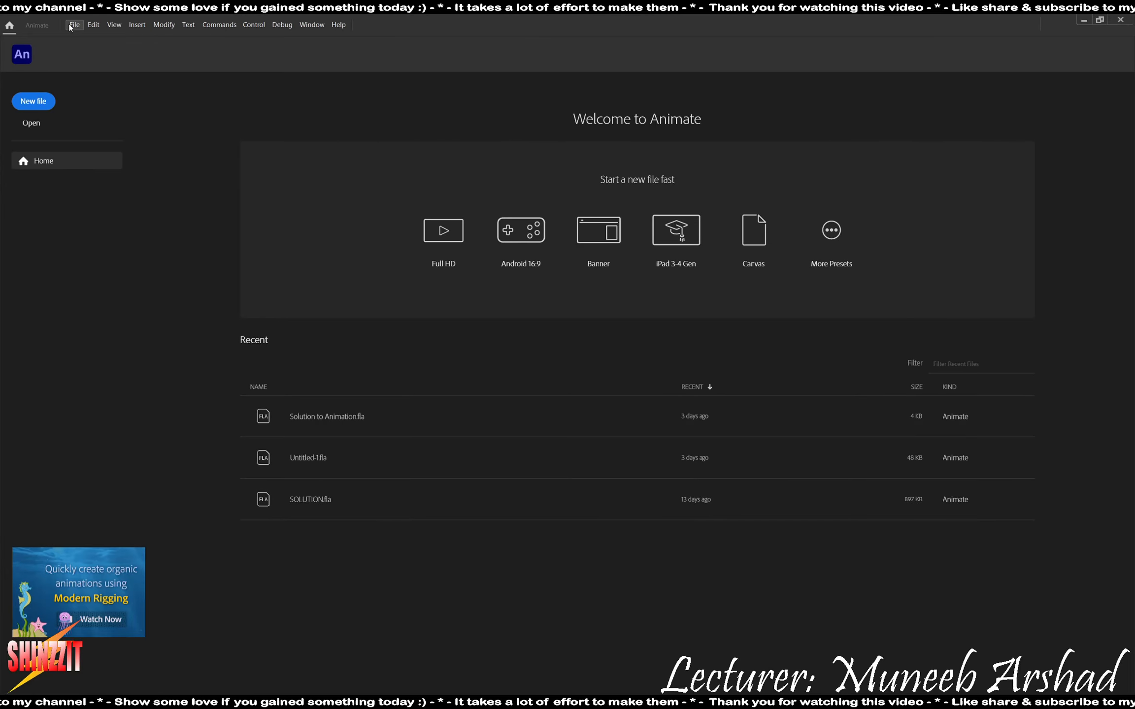
Switch to Adobe Animate and create a new document 550 pixels wide by 400 pixels high.
click(74, 25)
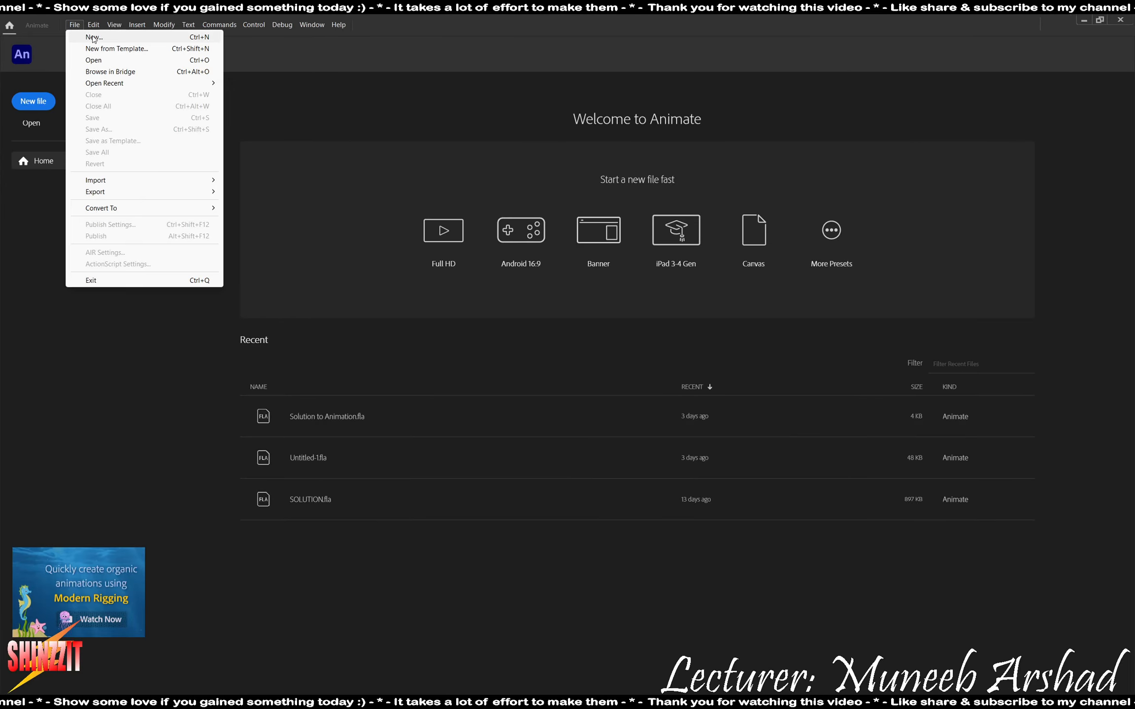
click(94, 37)
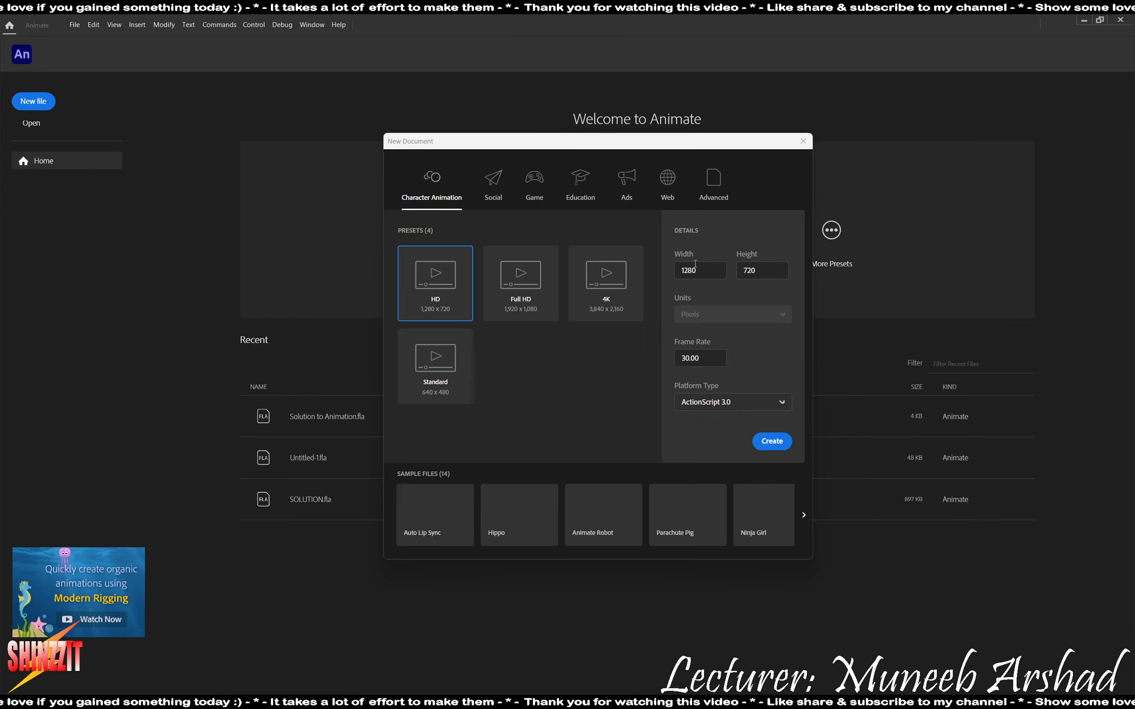
double_click(695, 266)
text(55)
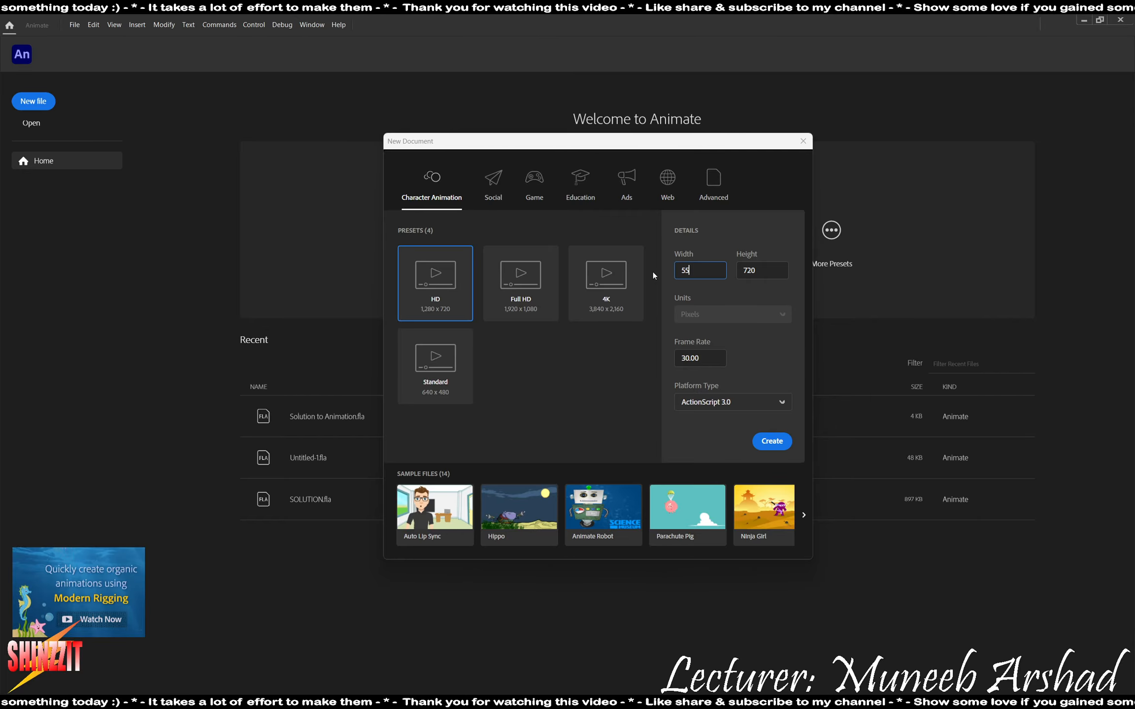
text(0)
key(Tab)
text(400)
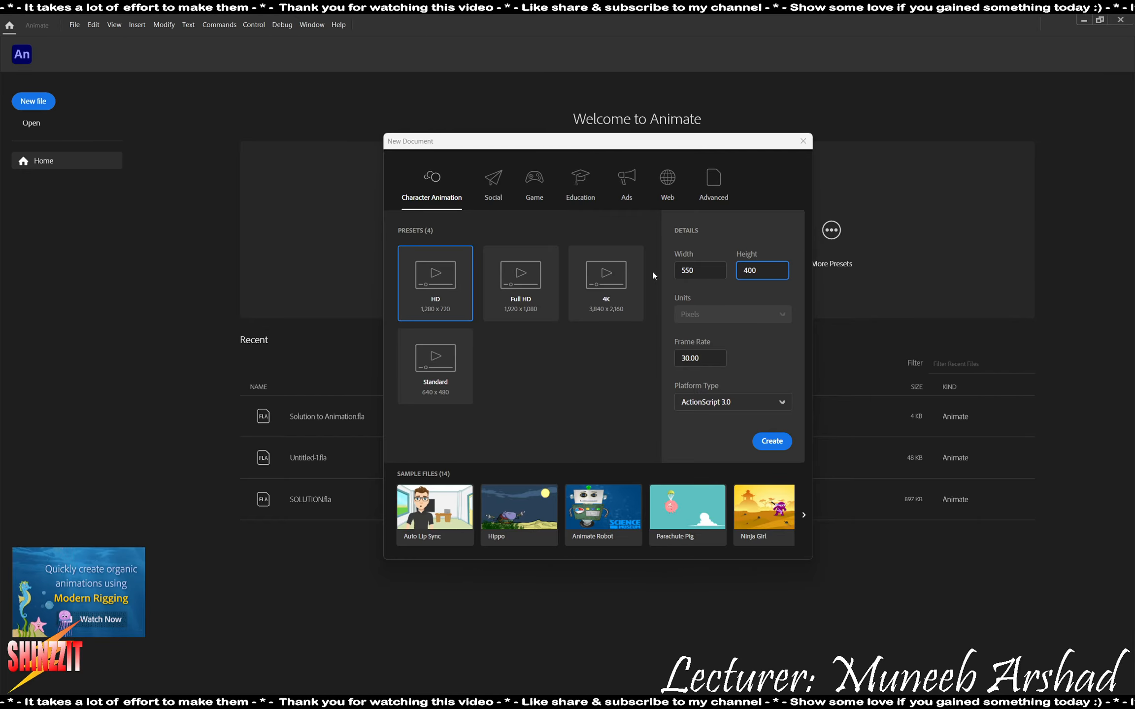
click(770, 440)
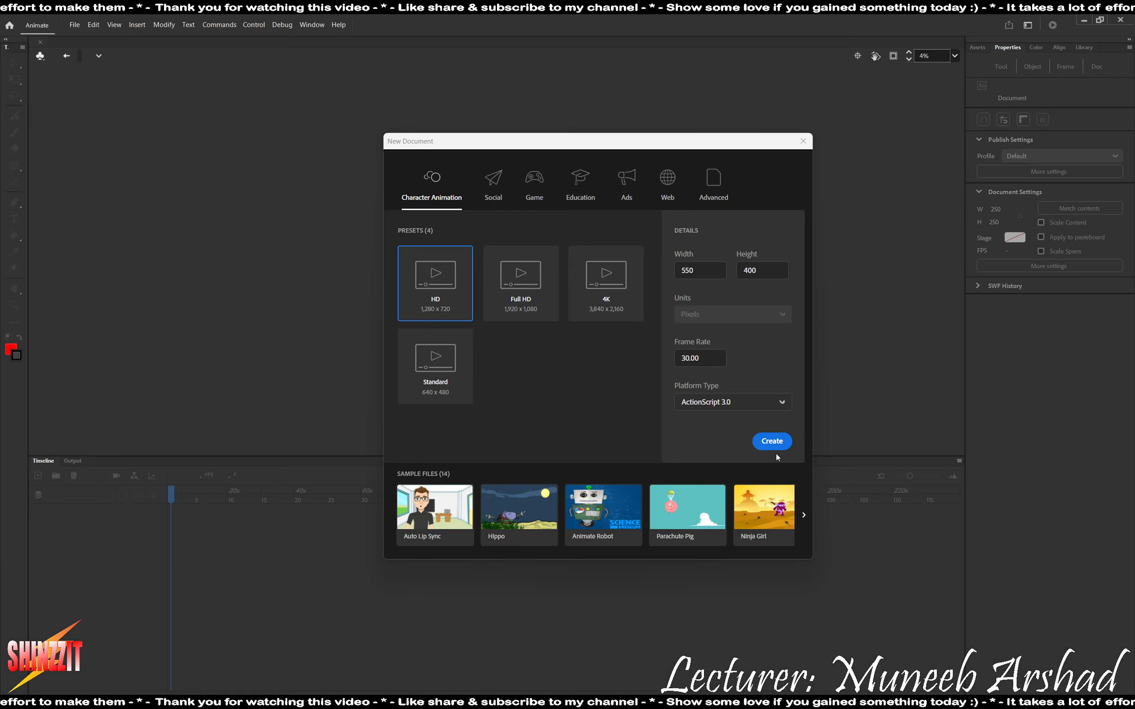
Check the towel frames in the task PDF and draw a tall yellow, black-outlined rectangle about 126 px wide near the stage's left edge.
key(alt+Tab)
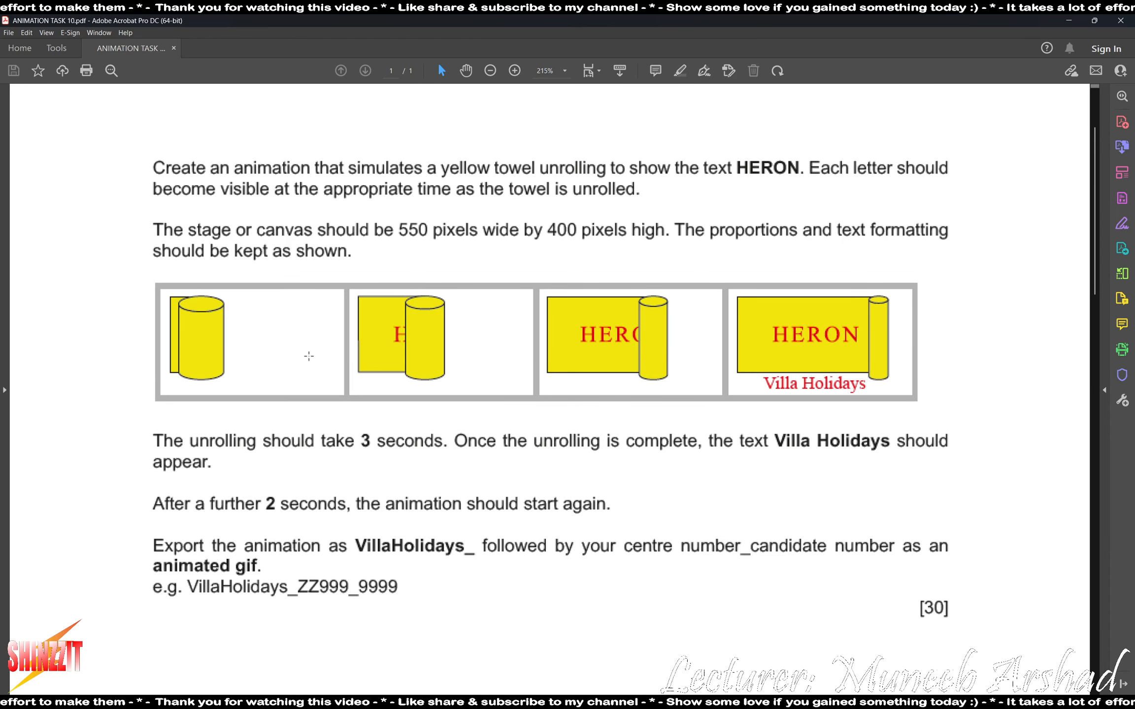
key(alt+Tab)
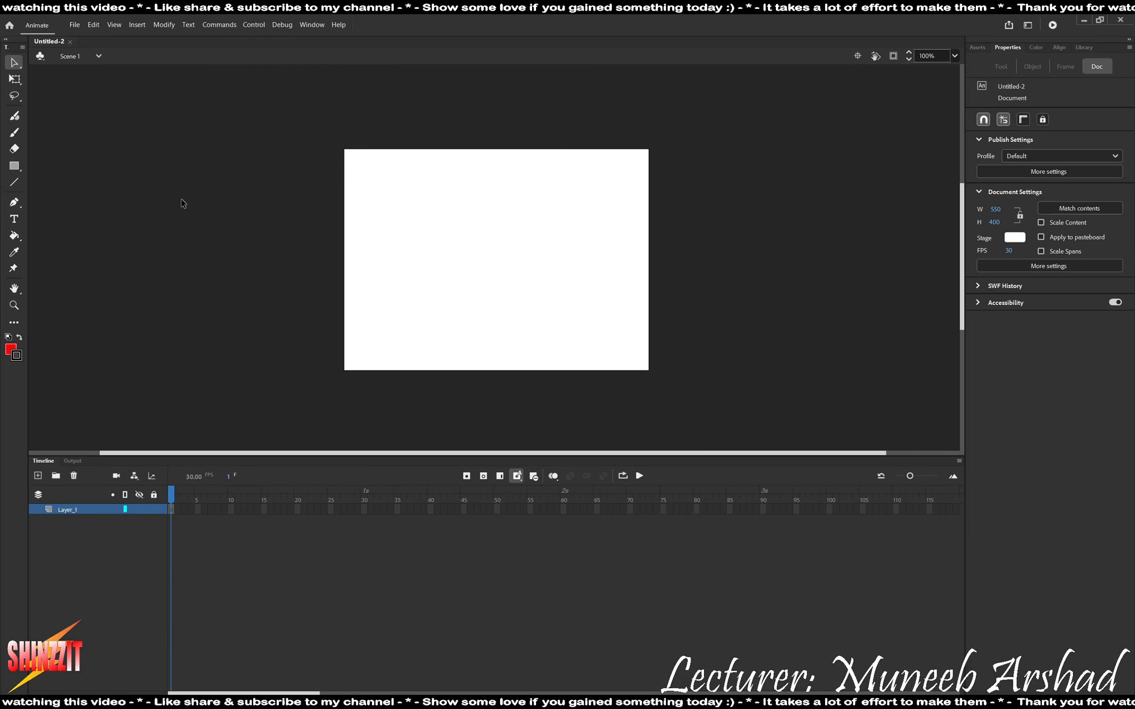
key(alt+Tab)
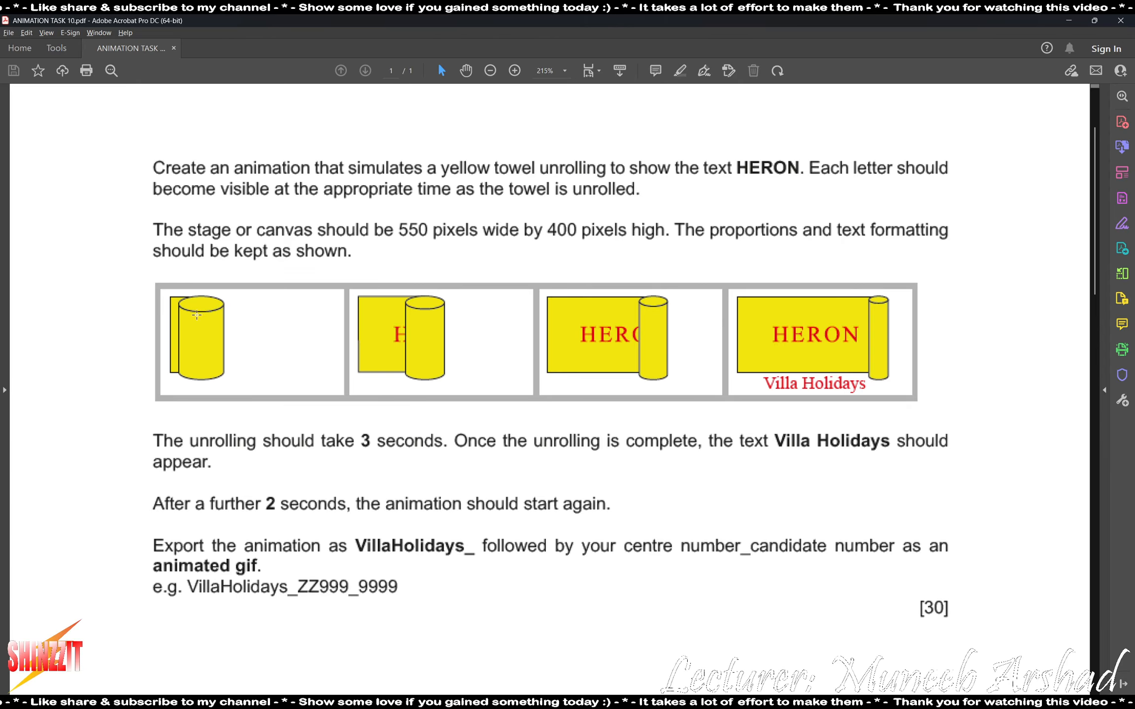
key(alt+Tab)
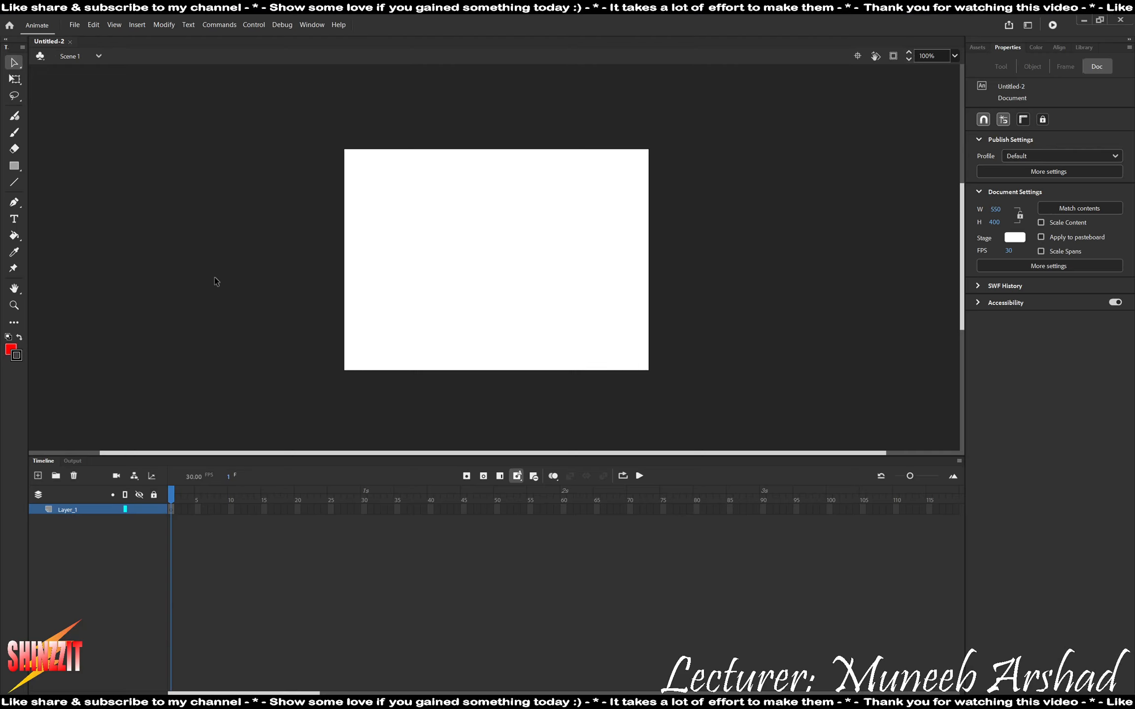
click(16, 167)
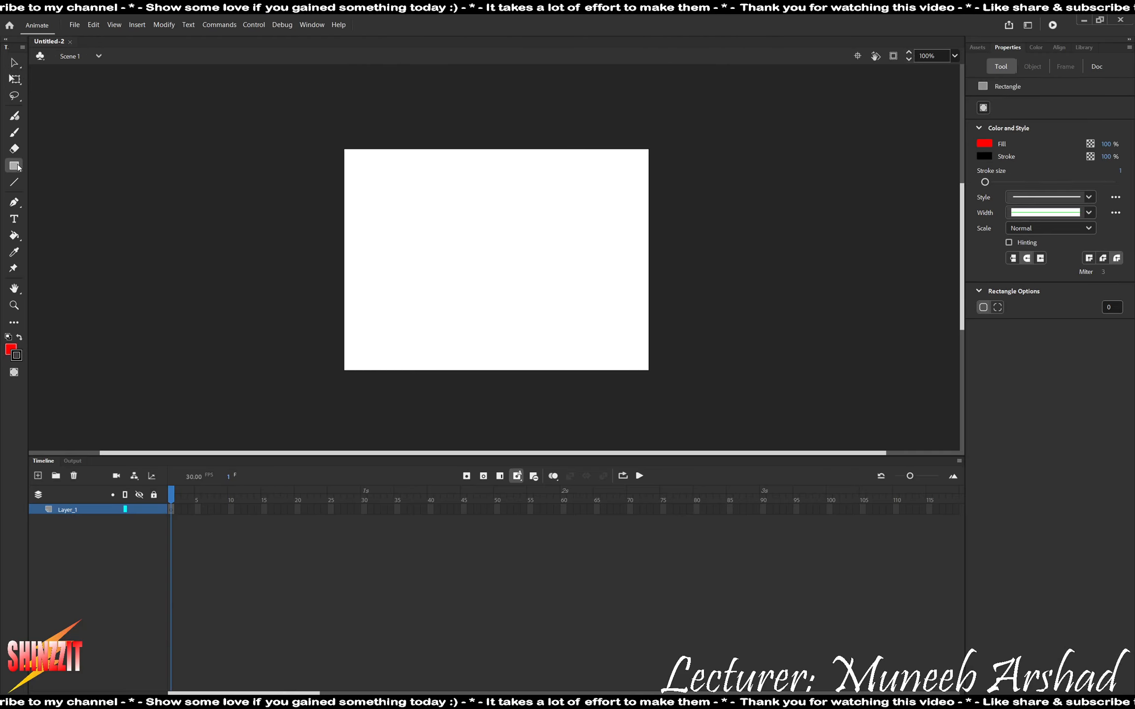
click(983, 143)
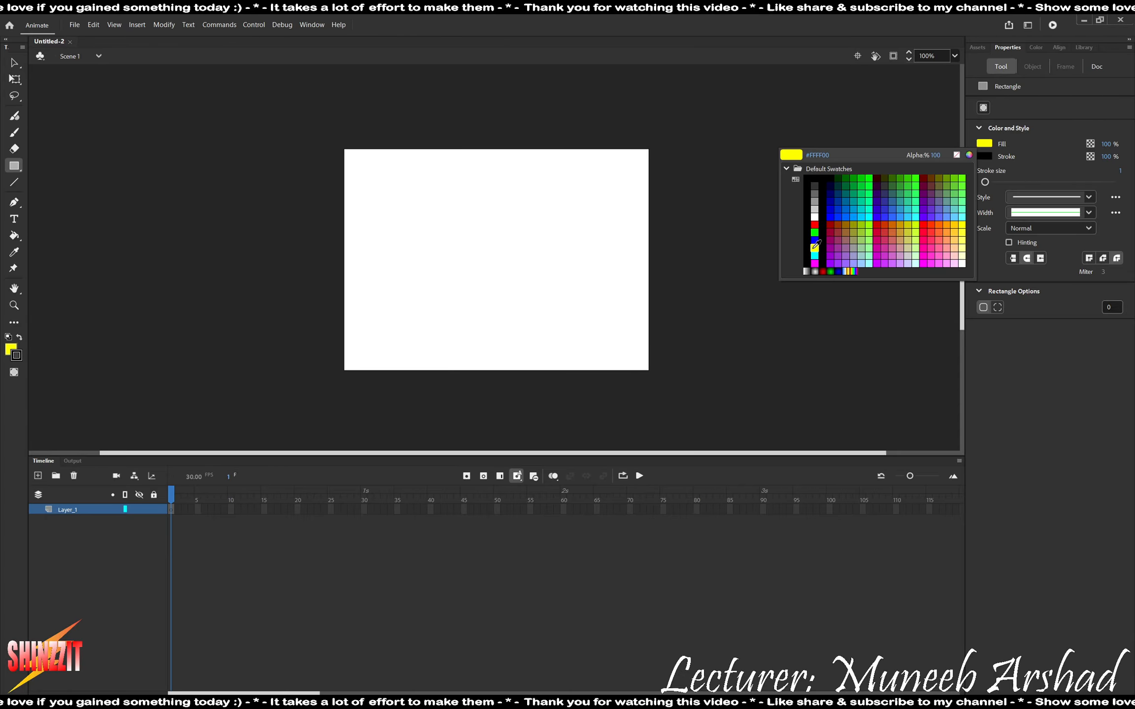
click(814, 247)
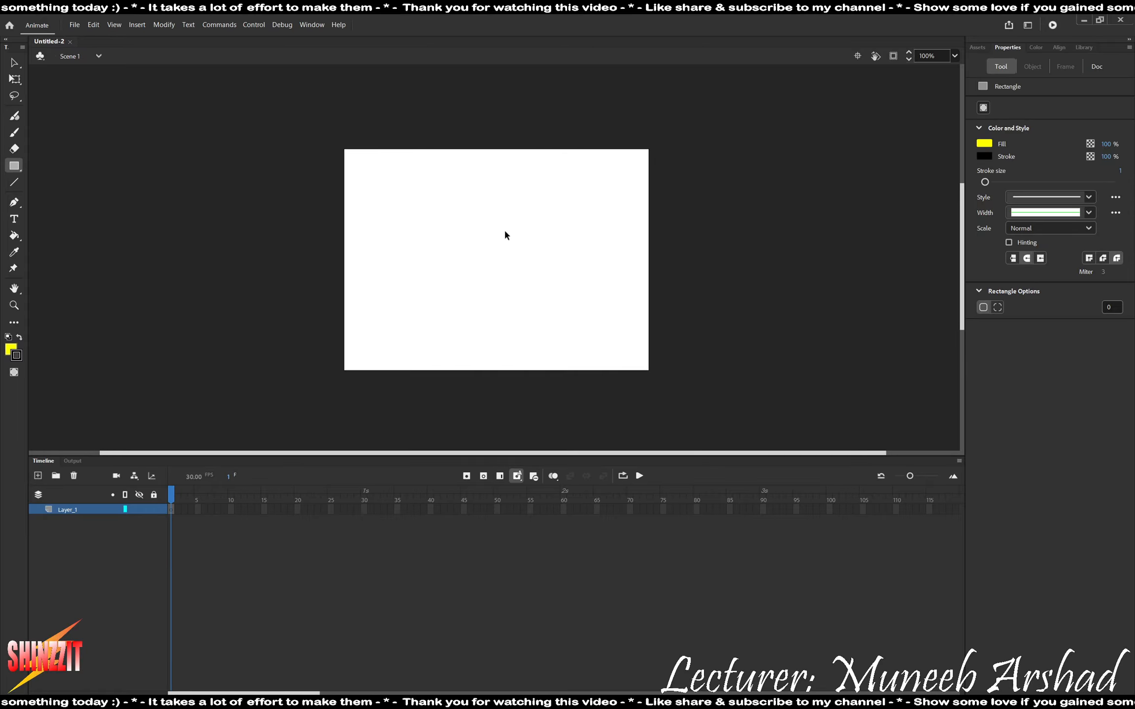
scroll(447, 198, up, 1)
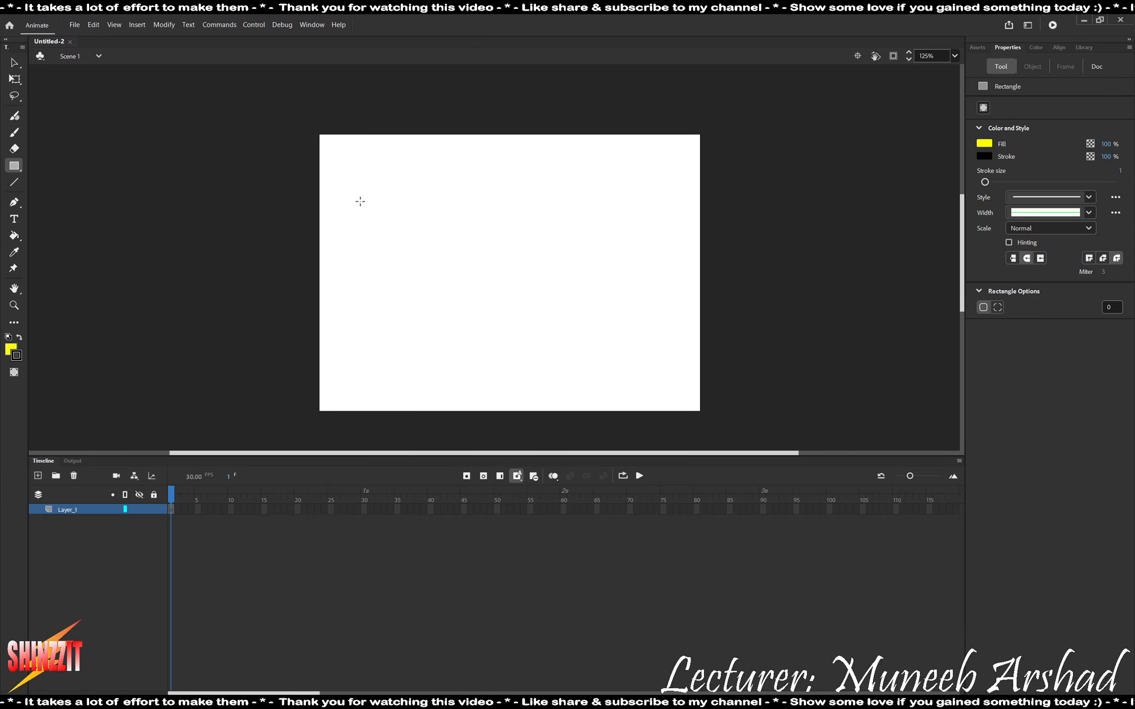
drag(360, 174, 449, 375)
Compare with the task PDF and draw a flat yellow oval about 147 by 51 px beside the rectangle.
key(alt+Tab)
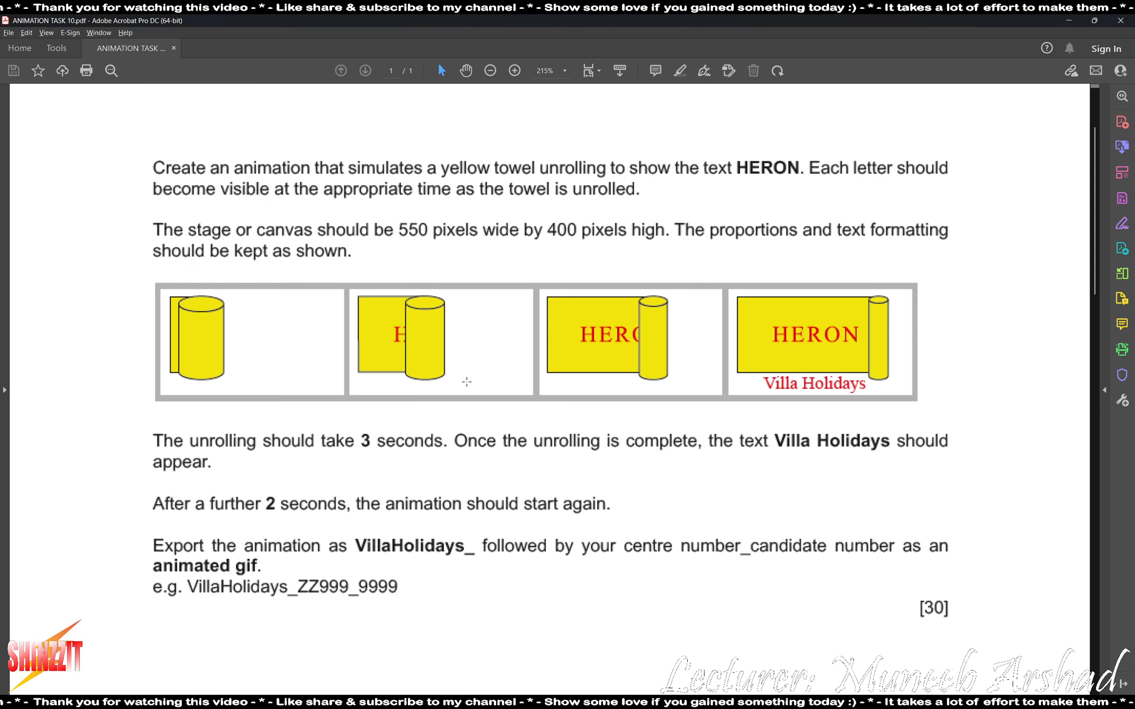
key(alt+Tab)
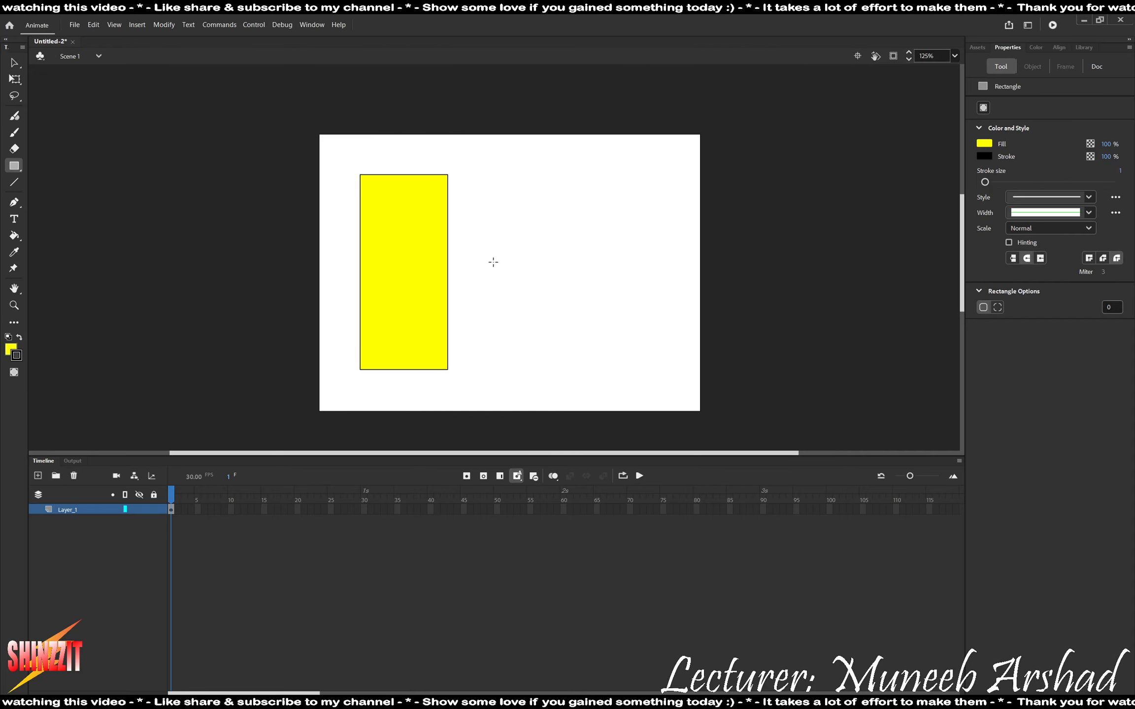
click(15, 168)
click(57, 192)
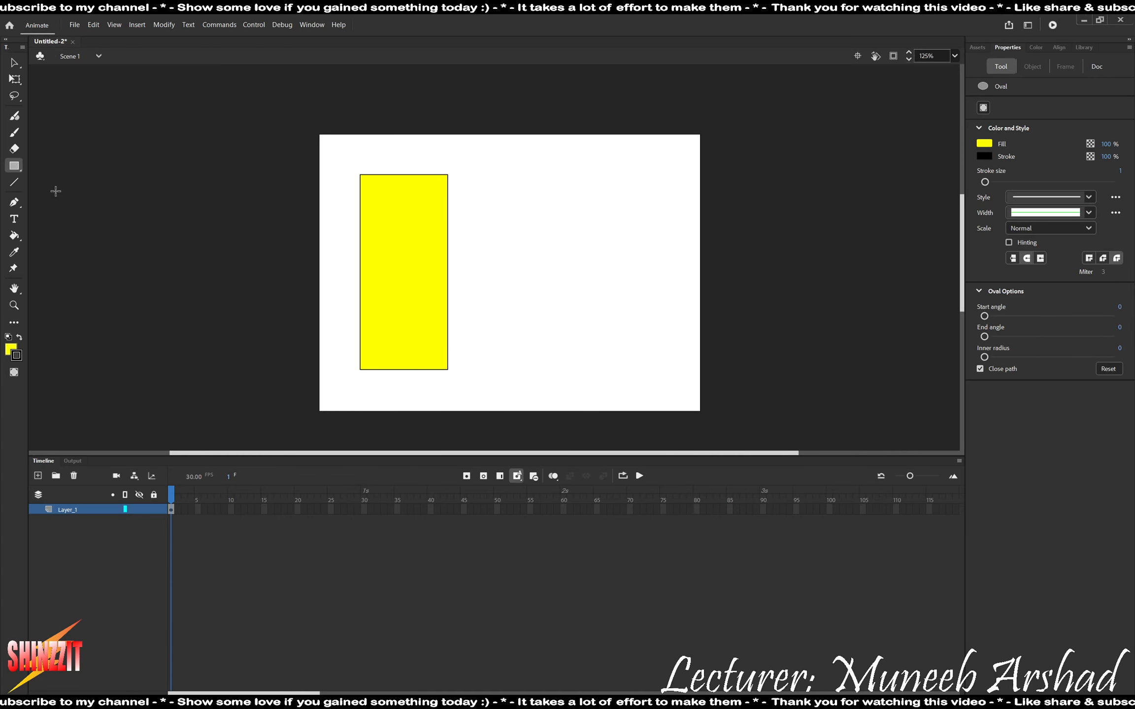
drag(509, 168, 612, 204)
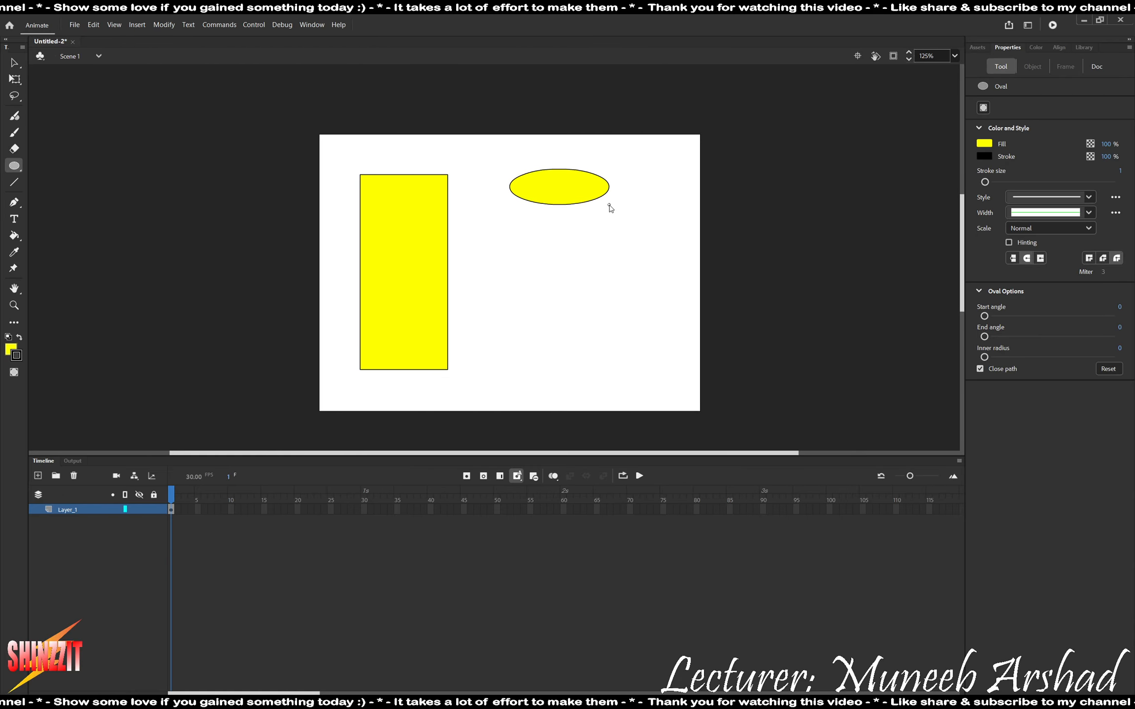
Centre the oval with its outline on the rectangle's top edge and narrow it to about 126 px to match the rectangle's width.
key(v)
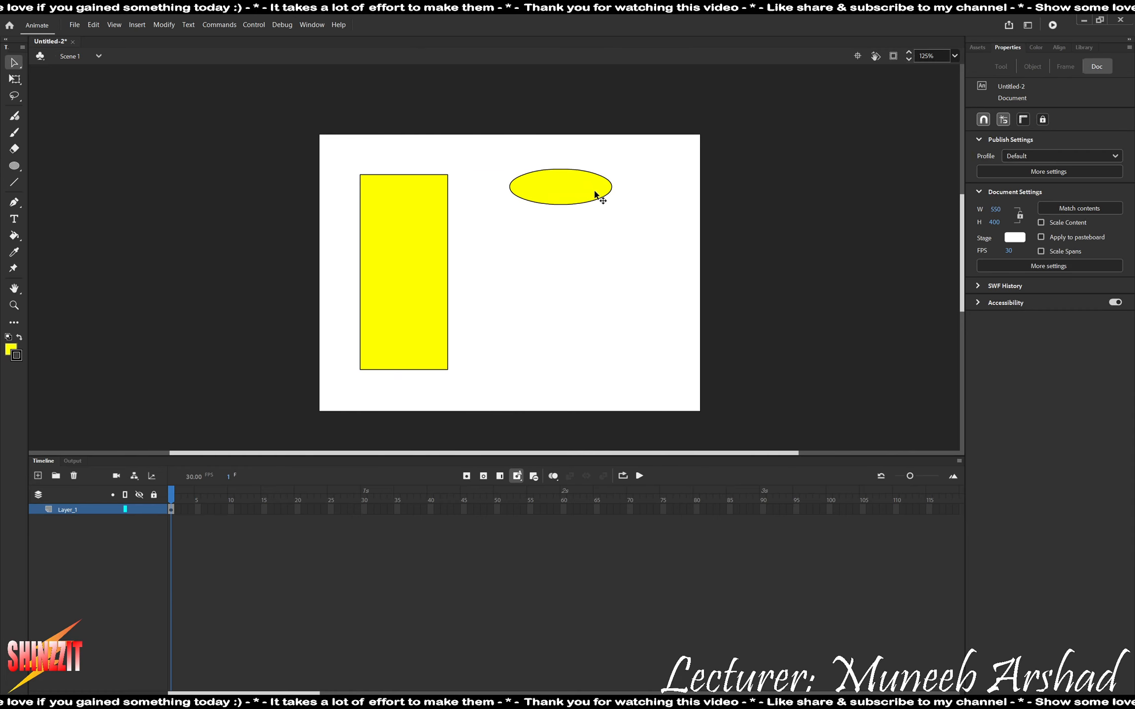
double_click(566, 190)
drag(565, 190, 414, 183)
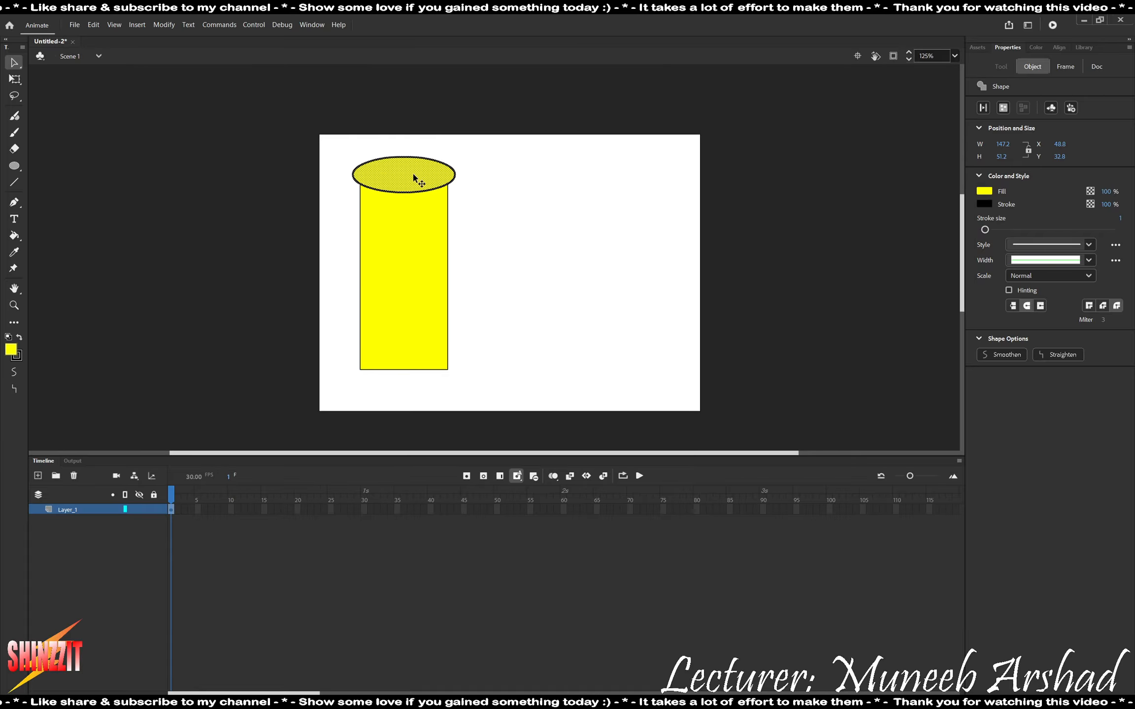
key(q)
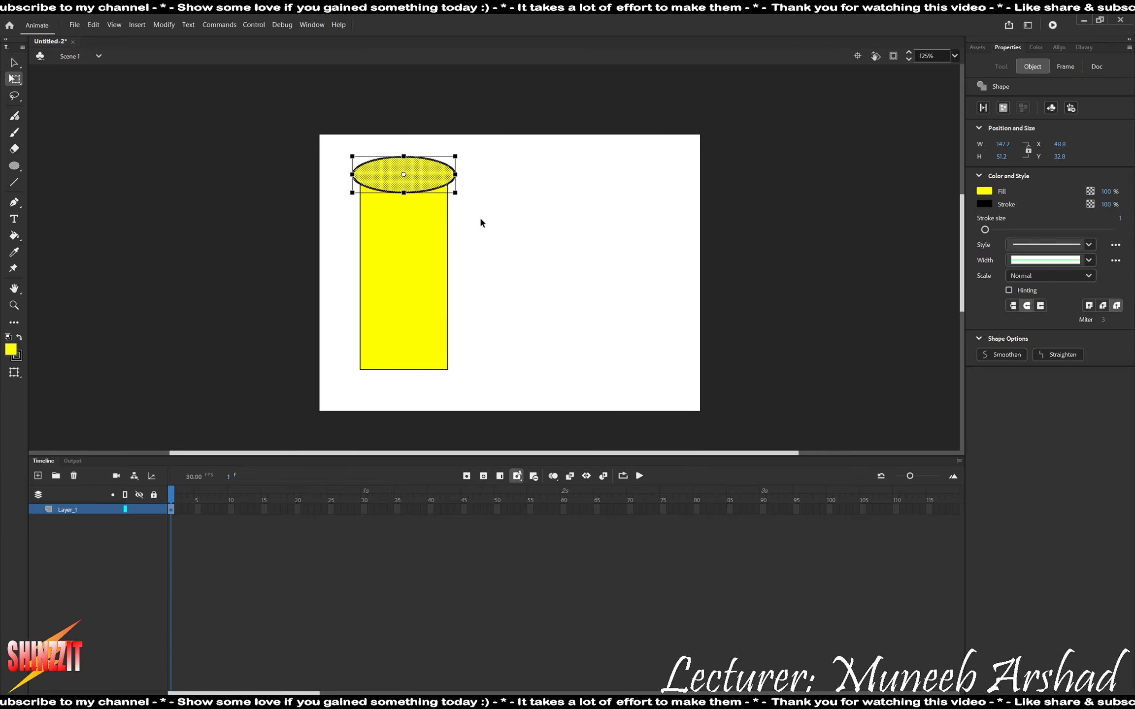
drag(460, 173, 452, 172)
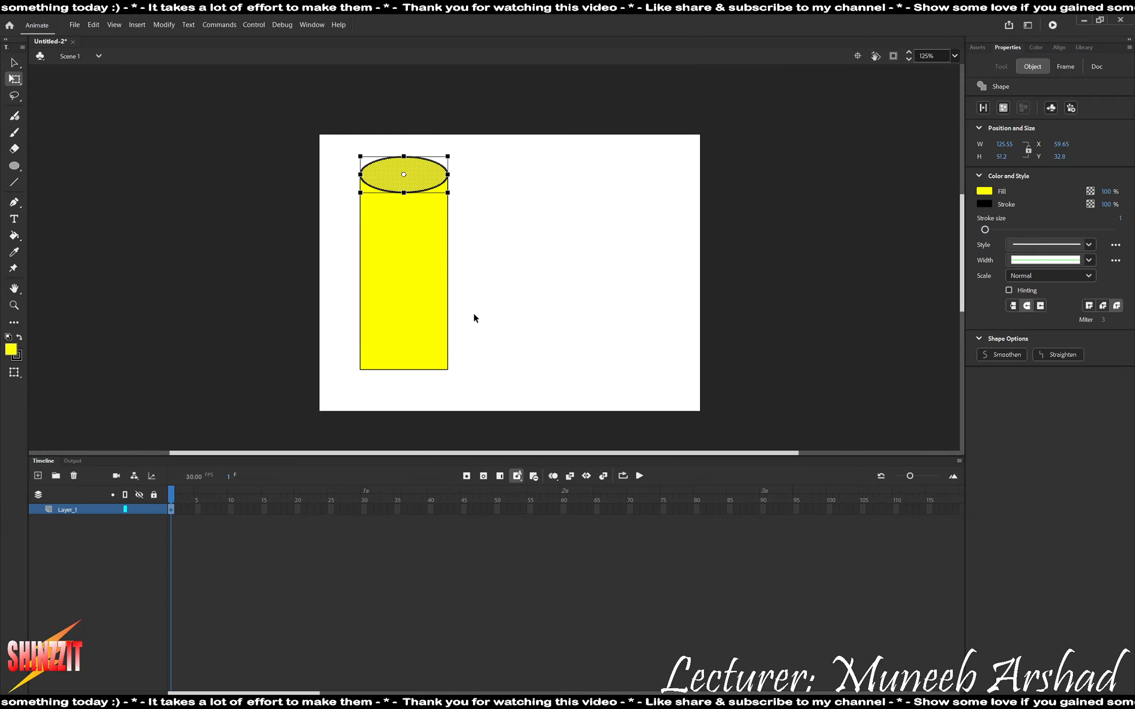
Check the roll's shape in the task PDF and bend the rectangle's bottom edge downward into a shallow curve.
key(alt+Tab)
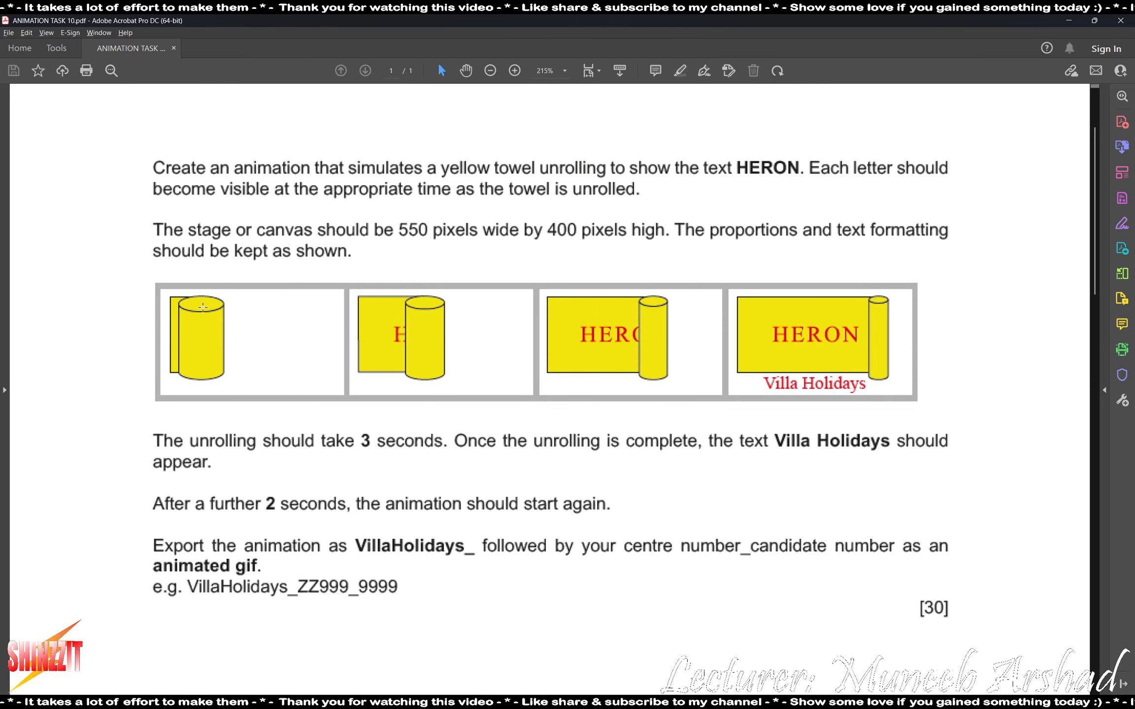
key(alt+Tab)
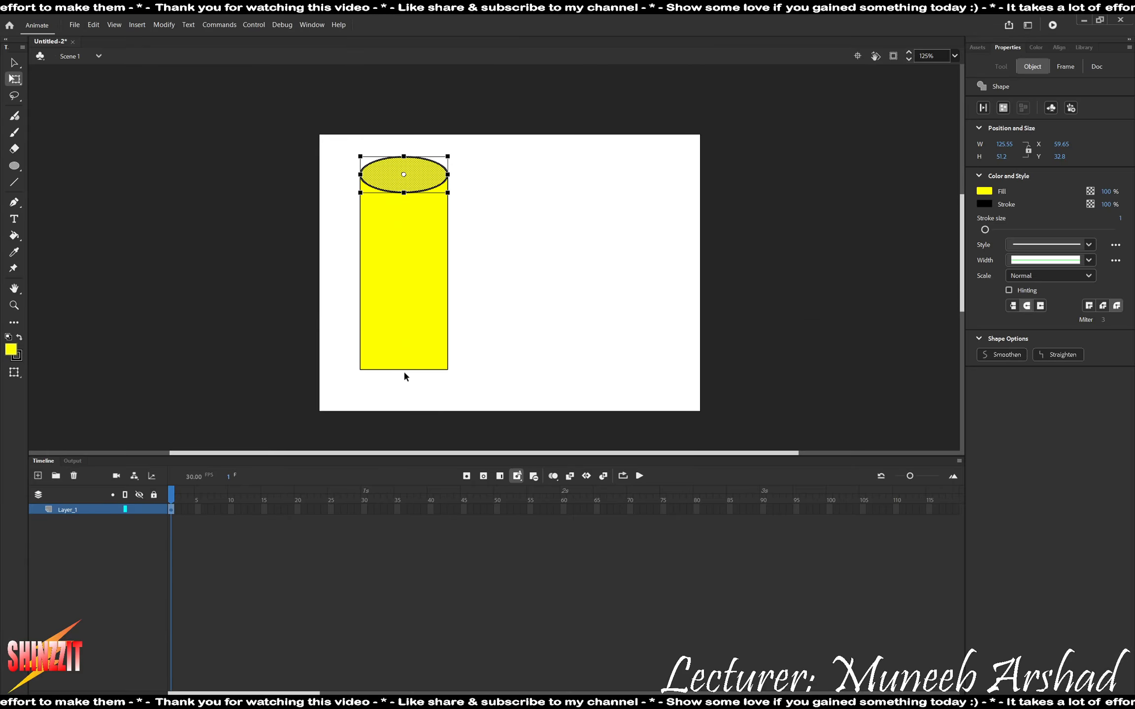
click(15, 63)
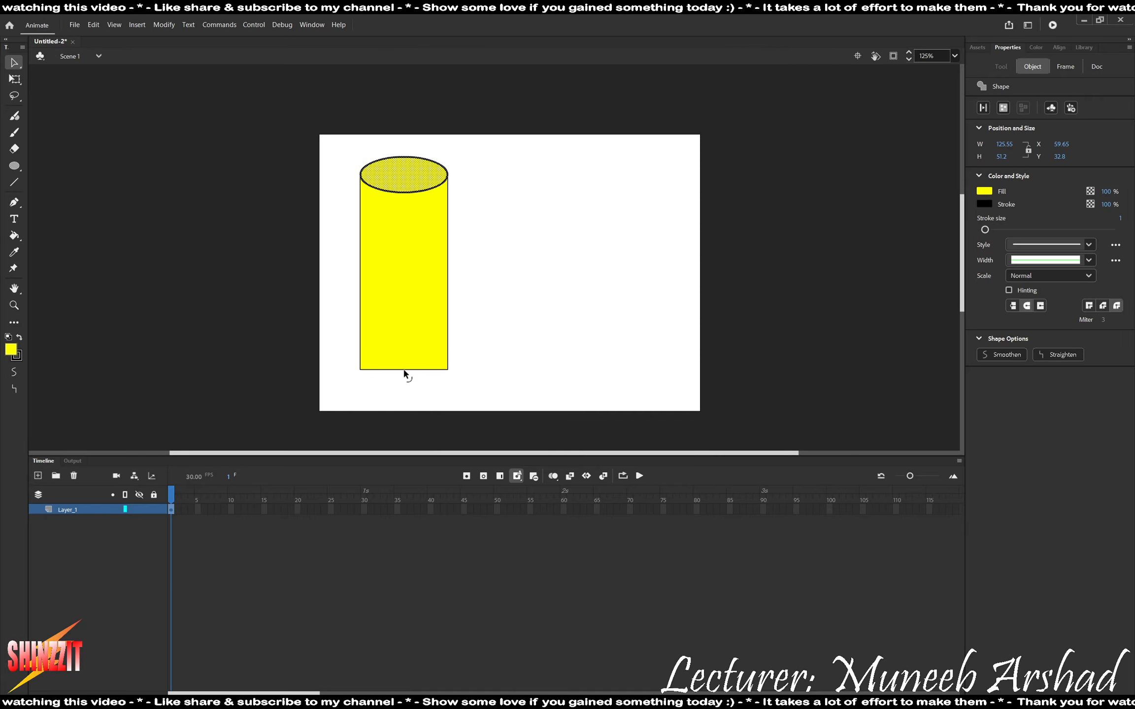
drag(404, 374, 405, 381)
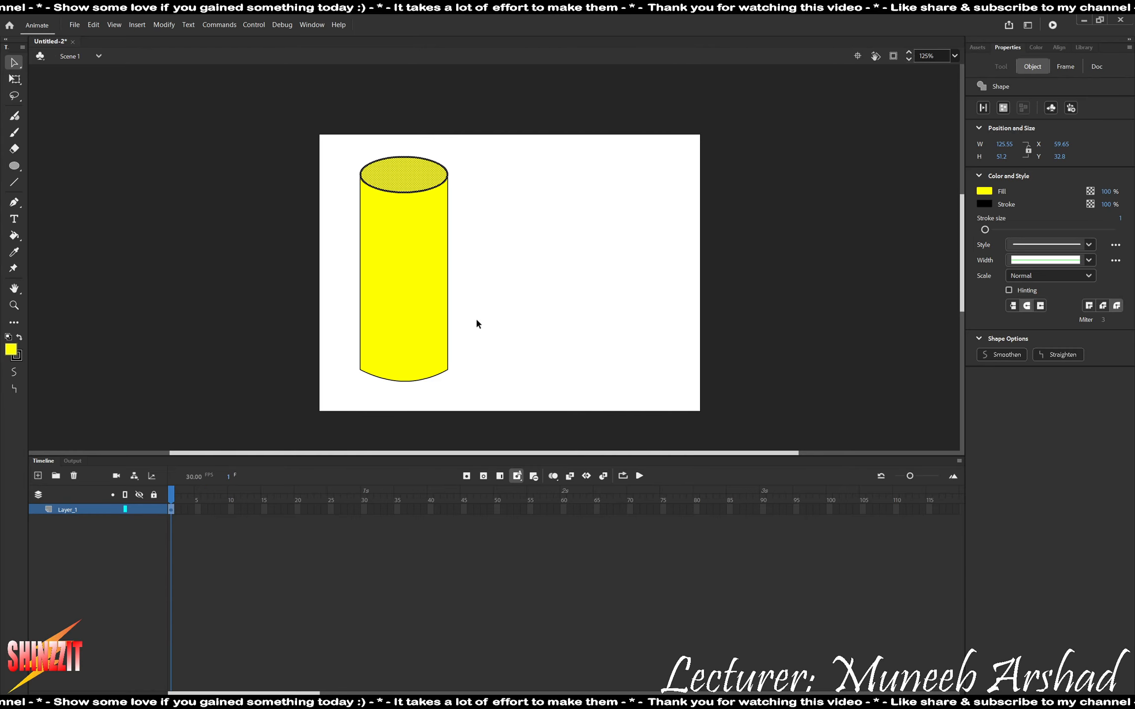
click(508, 245)
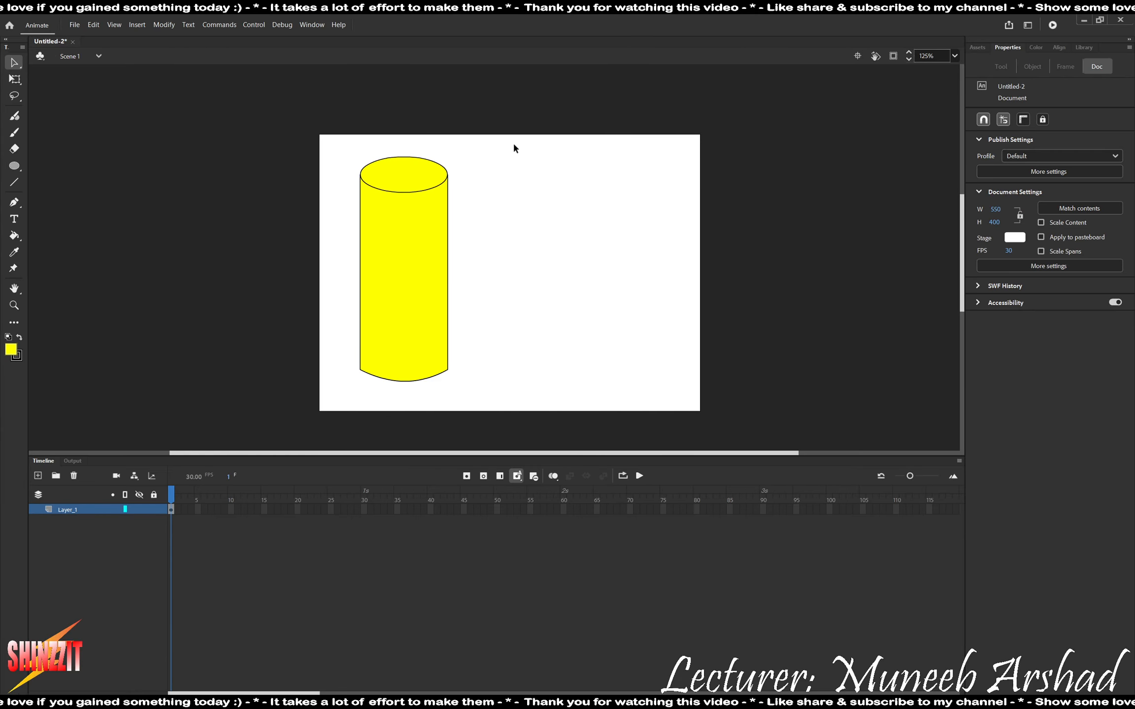
Select the whole cylinder, move it to about X 50, Y 17 and shorten its height to about 294.5 px.
drag(517, 137, 314, 450)
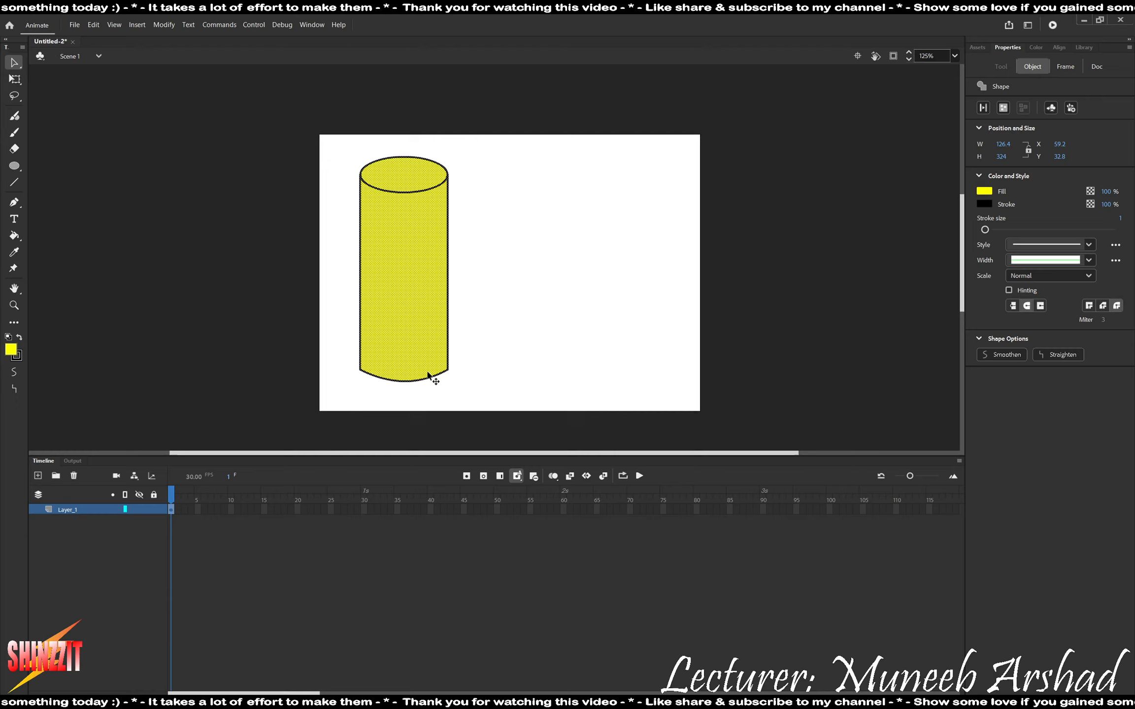
key(q)
drag(446, 269, 513, 291)
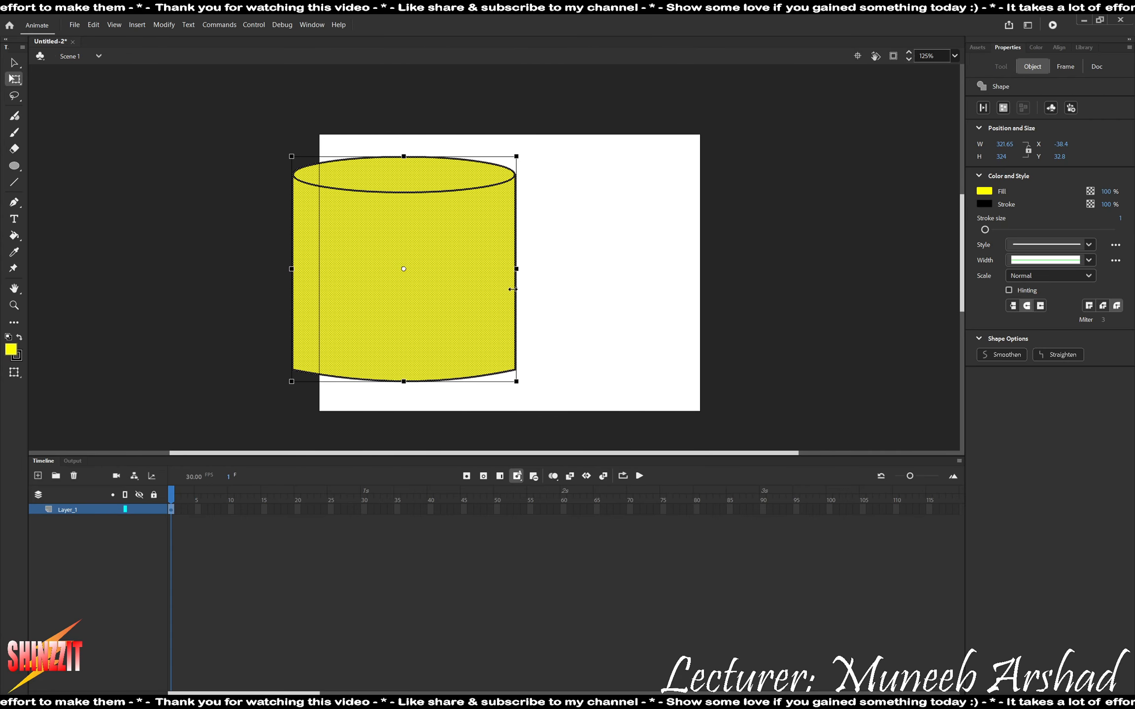
key(ctrl+z)
drag(417, 331, 409, 320)
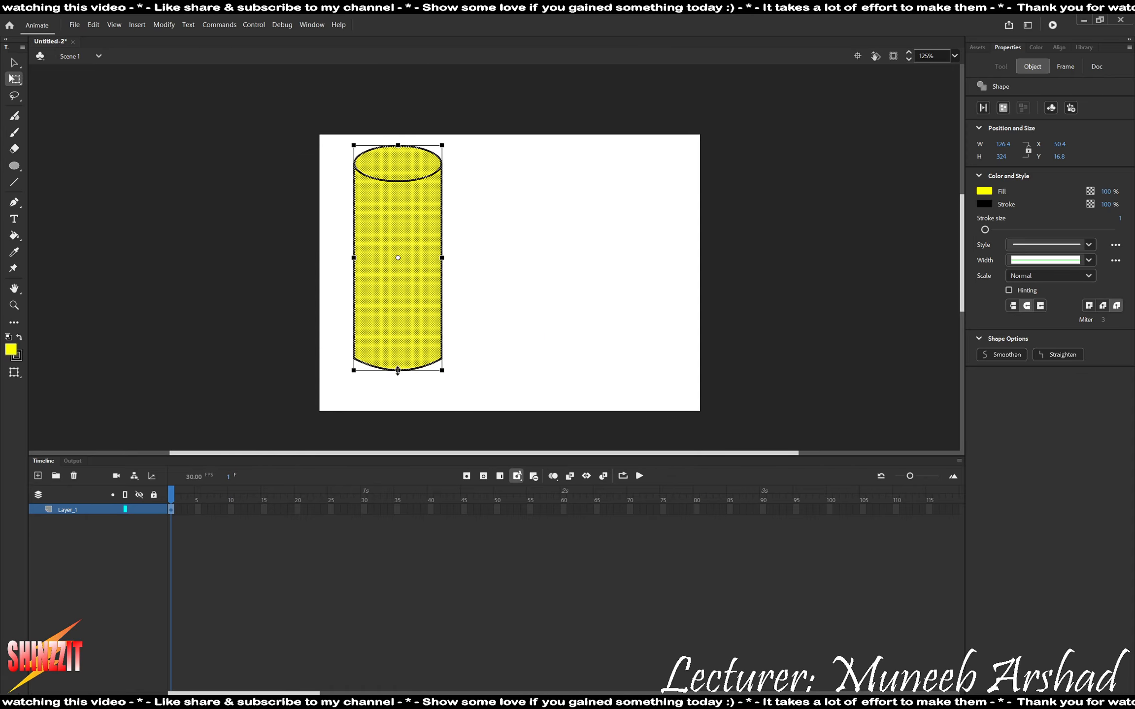
drag(398, 370, 401, 349)
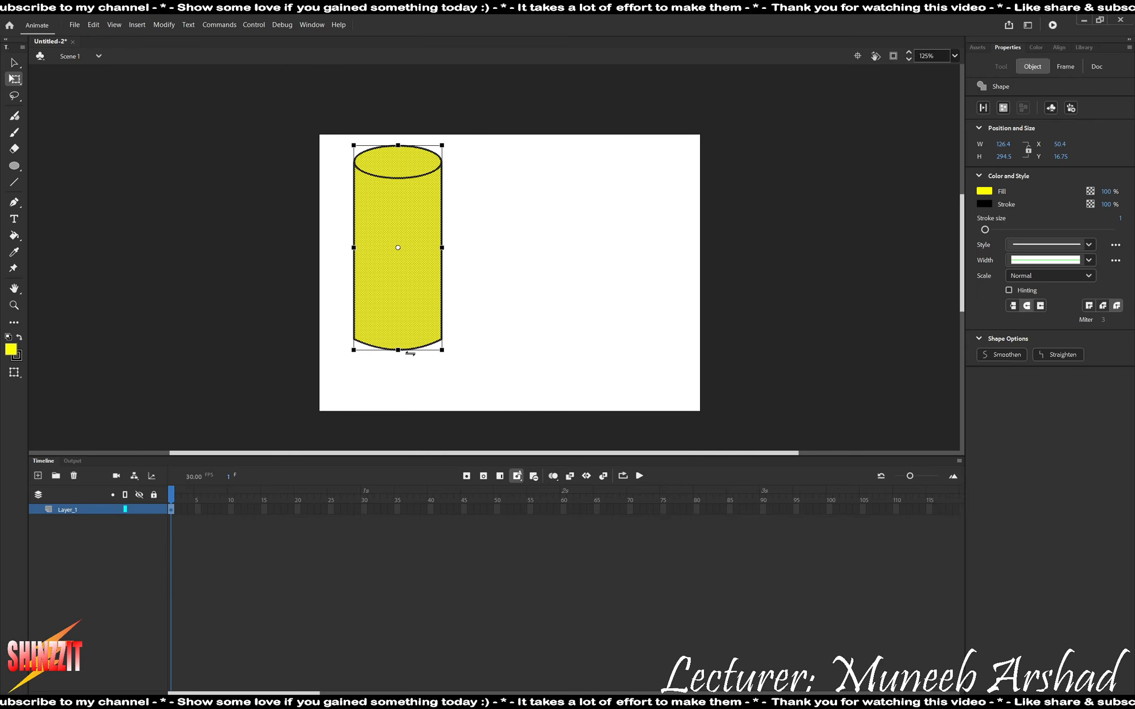
click(536, 300)
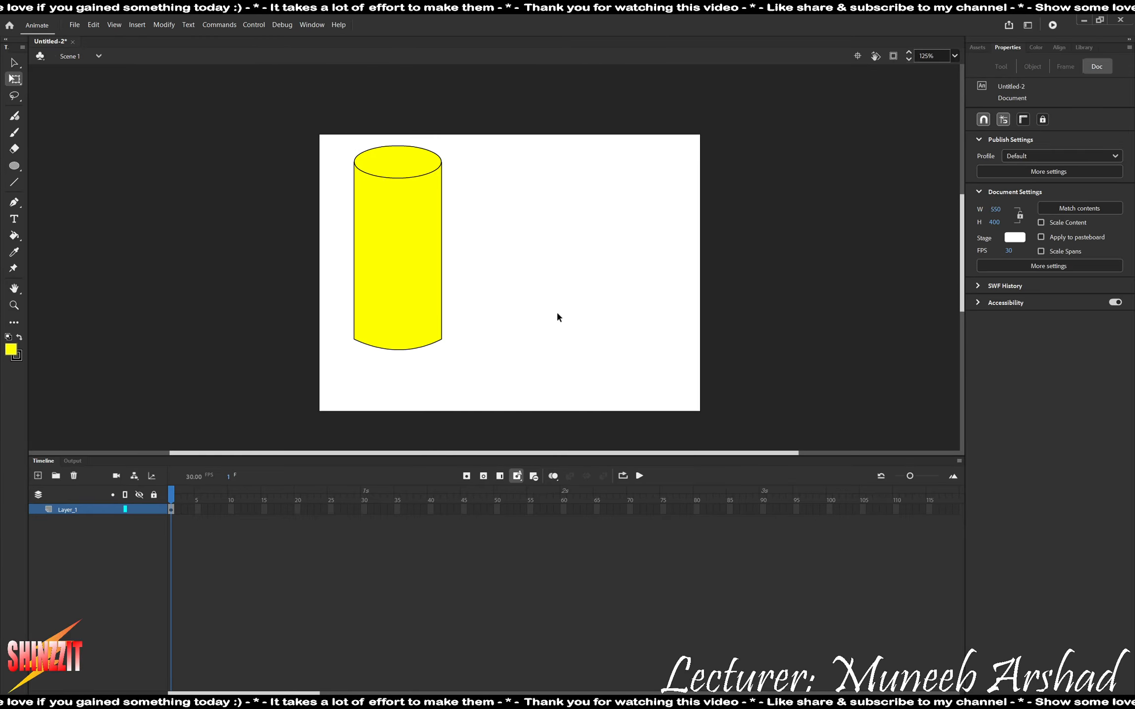
Insert a keyframe at frame 90 of Layer_1 and move the cylinder horizontally across the stage to about X 410.
right_click(762, 511)
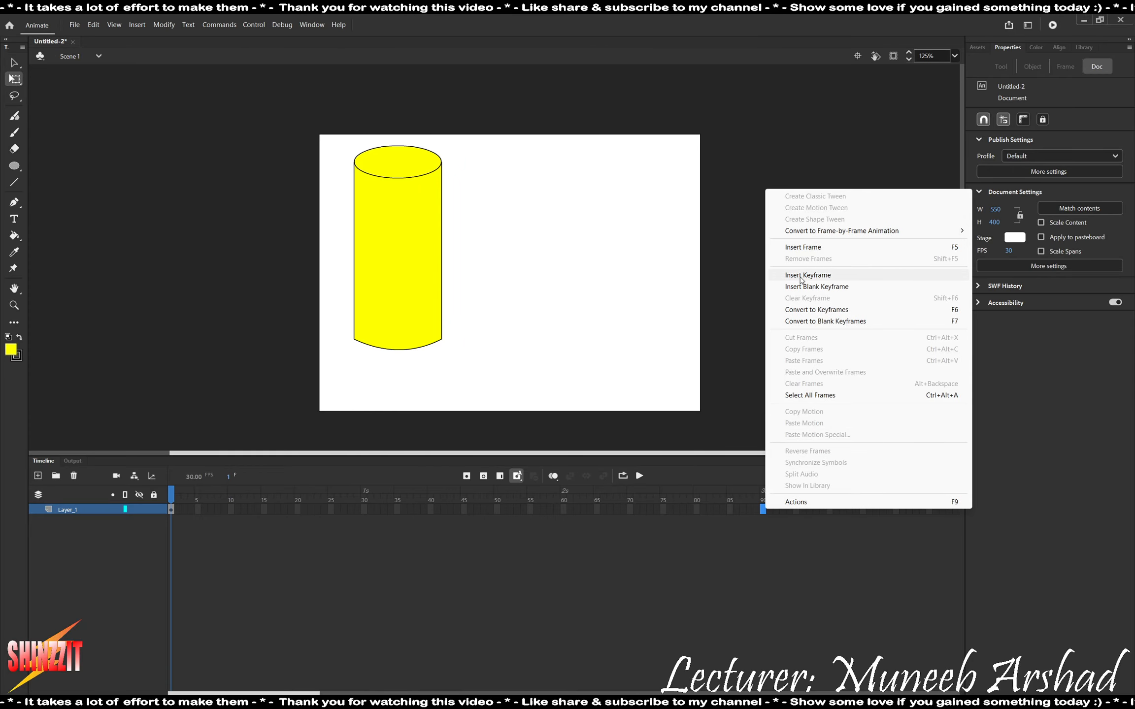
click(800, 280)
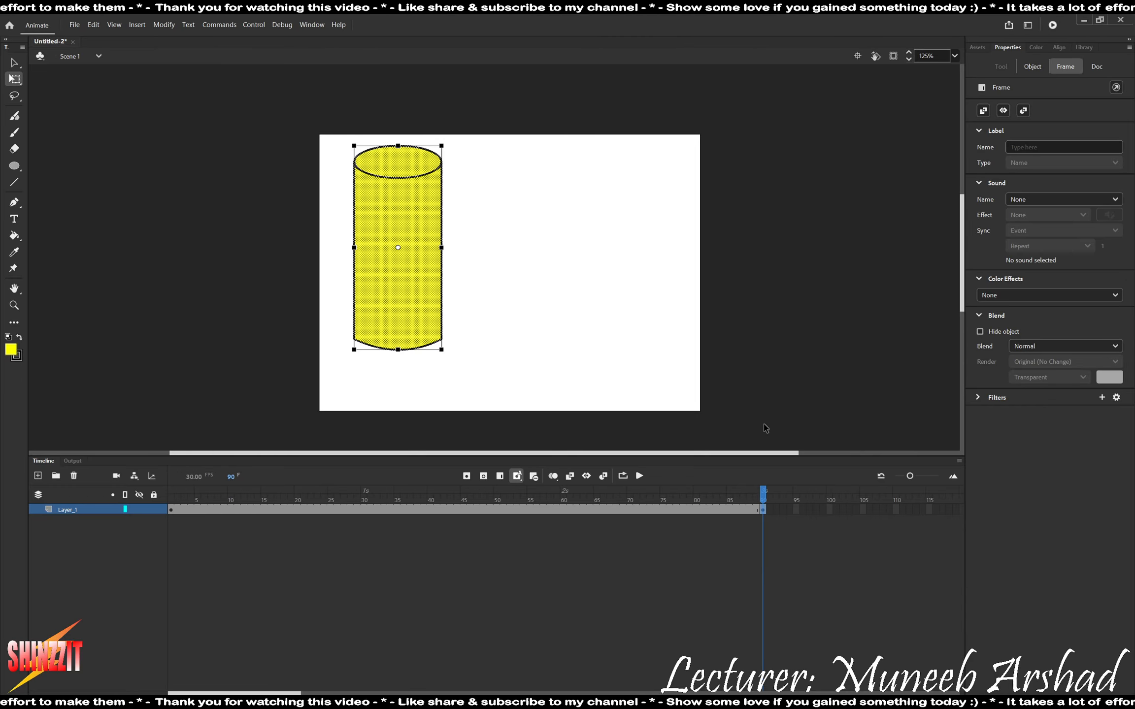
click(414, 262)
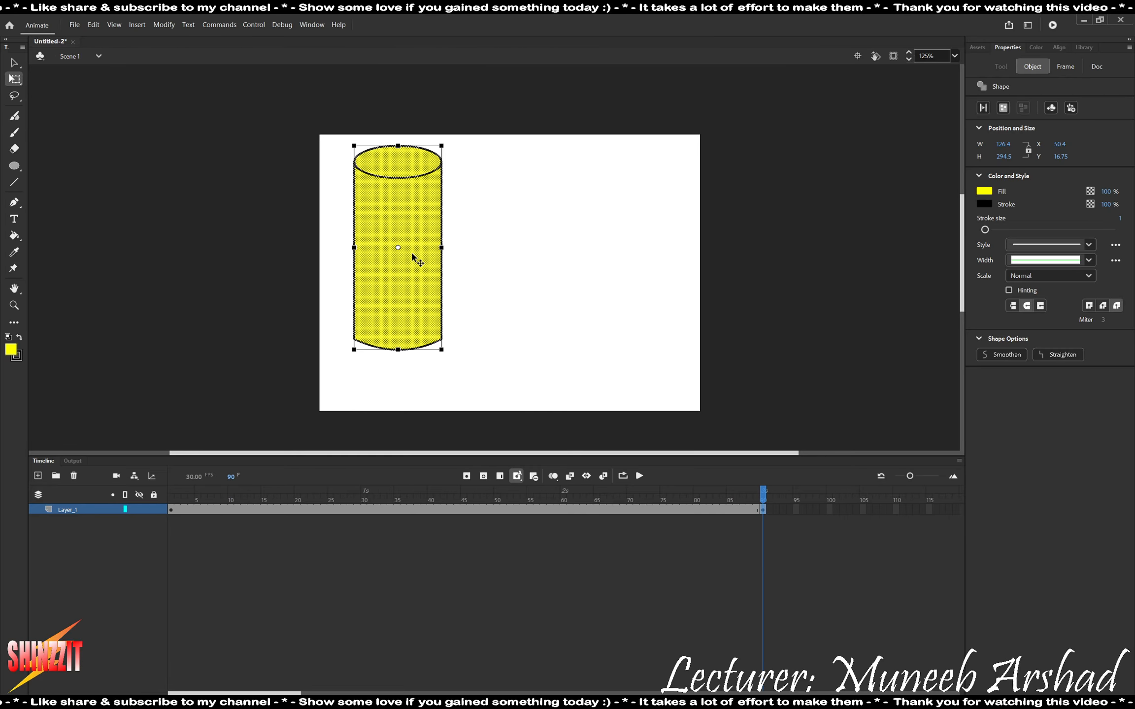
key(Right)
key(Right)
key(Right)
key(Right)
key(Right)
key(Right)
key(Right)
key(Right)
key(Right)
key(Right)
key(Right)
key(Right)
key(Right)
key(Right)
key(Right)
key(Right)
key(Right)
key(Right)
key(Right)
key(Right)
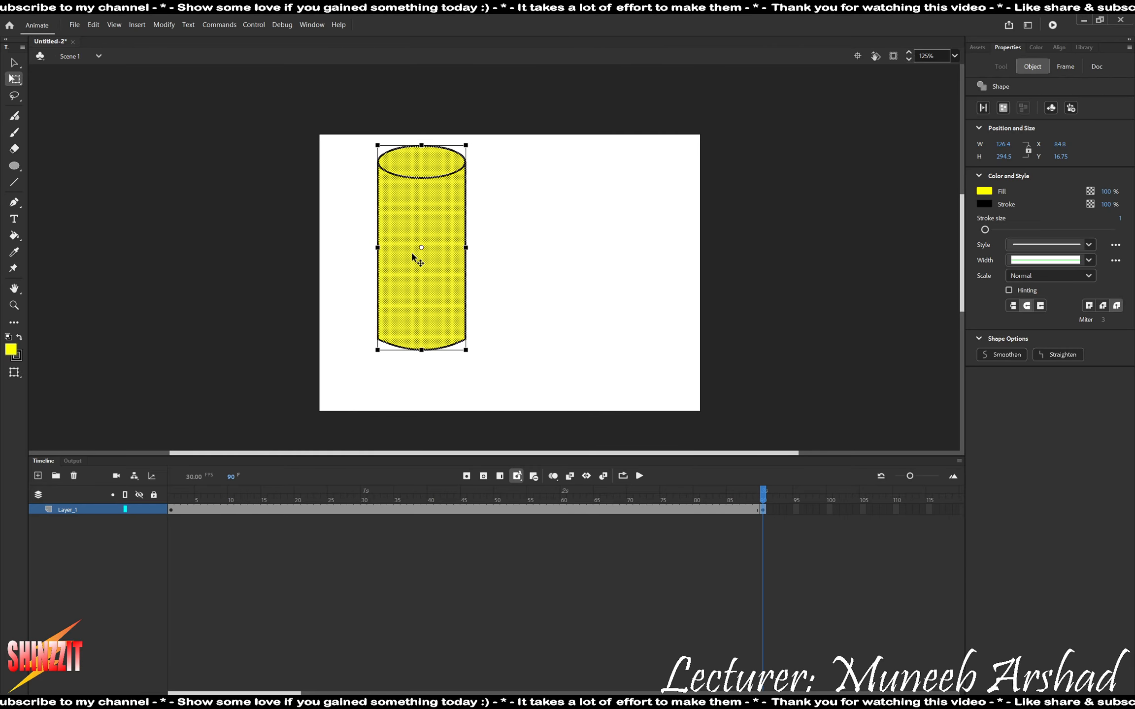
key(Right)
key(Right)
key(Right)
key(Right)
key(Right)
key(Right)
key(Right)
key(Right)
key(Right)
key(Right)
key(Right)
key(Right)
key(Right)
key(Right)
key(Right)
key(Right)
key(Right)
key(Right)
key(Right)
key(Right)
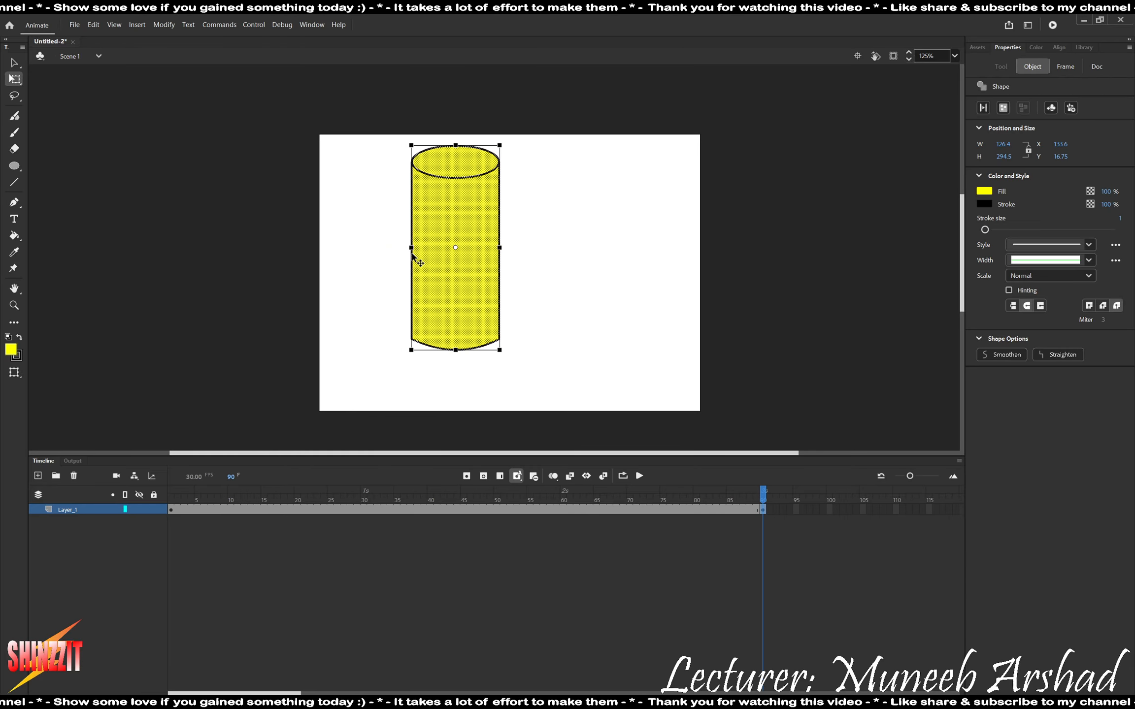
key(Right)
key(Right)
key(Right)
key(Right)
key(Right)
key(Right)
key(Right)
key(Right)
key(Right)
key(Right)
key(Right)
key(Right)
key(Right)
key(Right)
key(Right)
key(Right)
key(Right)
key(Right)
key(Right)
key(Right)
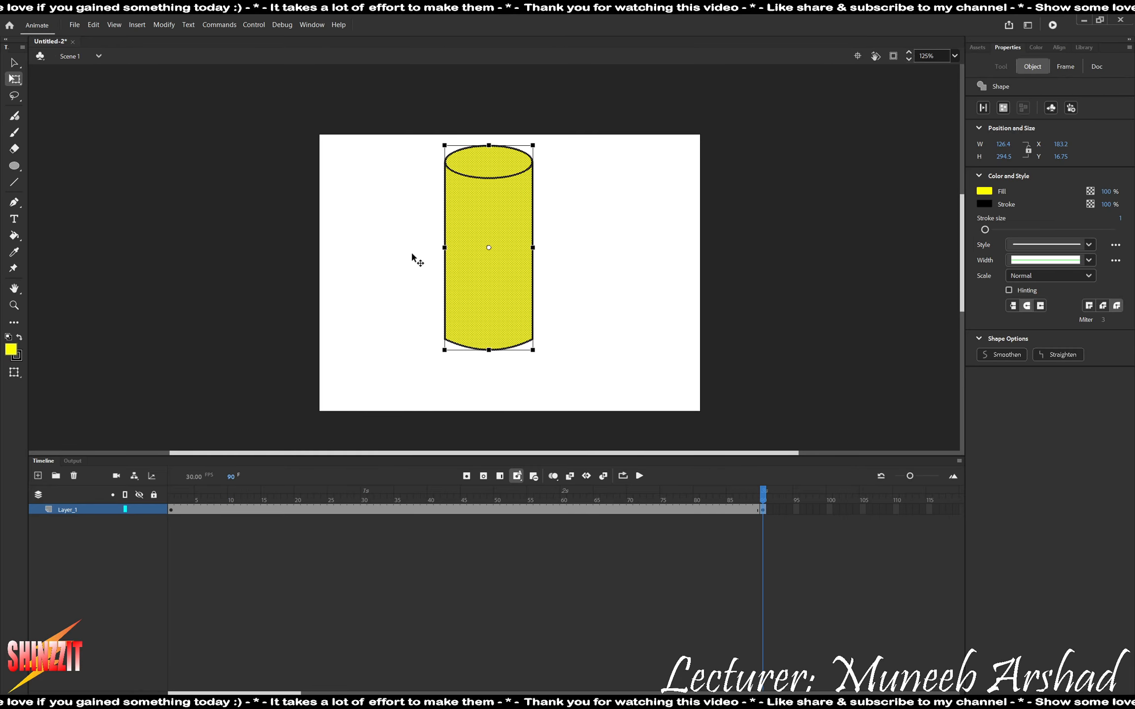
key(Right)
key(Right)
key(Right)
key(Right)
key(Right)
key(Right)
key(Right)
key(Right)
key(Right)
key(Right)
key(Right)
key(Right)
key(Right)
key(Right)
key(Right)
key(Right)
key(Right)
key(Right)
key(Right)
key(Right)
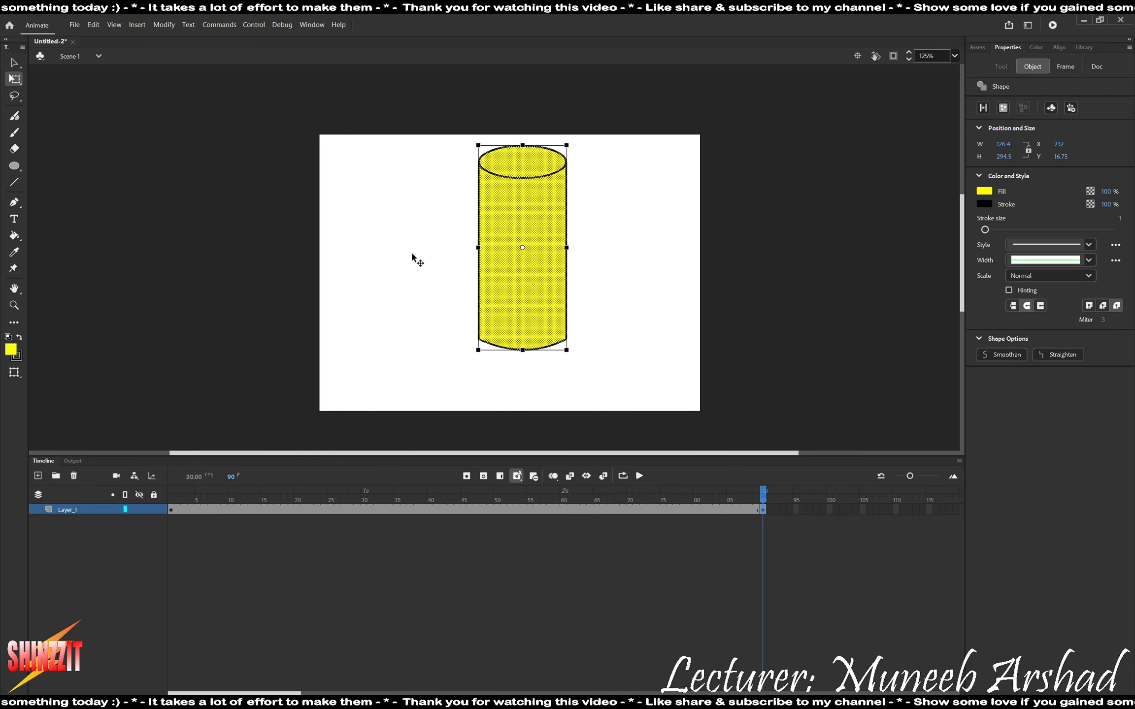
key(Right)
key(Right)
key(Right)
key(Right)
key(Right)
key(Right)
key(Right)
key(Right)
key(Right)
key(Right)
key(Right)
key(Right)
key(Right)
key(Right)
key(Right)
key(Right)
key(Right)
key(Right)
key(Right)
key(Right)
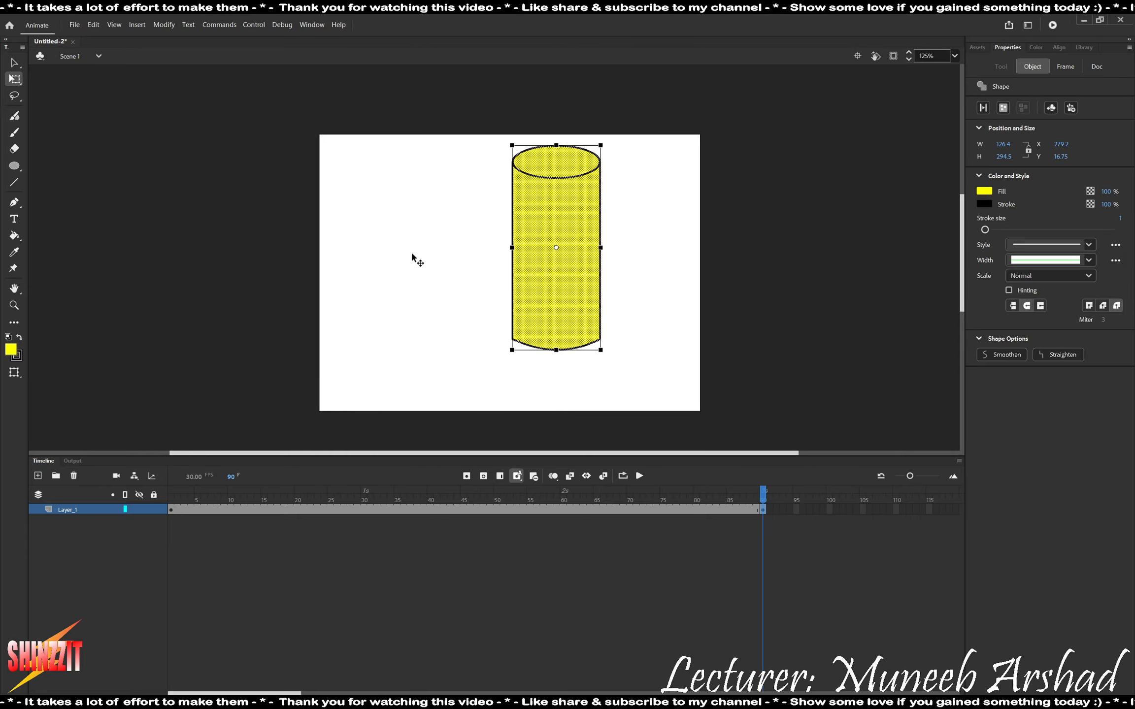
key(Right)
key(Right)
key(Right)
key(Right)
key(Right)
key(Right)
key(Right)
key(Right)
key(Right)
key(Right)
key(Right)
key(Right)
key(Right)
key(Right)
key(Right)
key(Right)
key(Right)
key(Right)
key(Right)
key(Right)
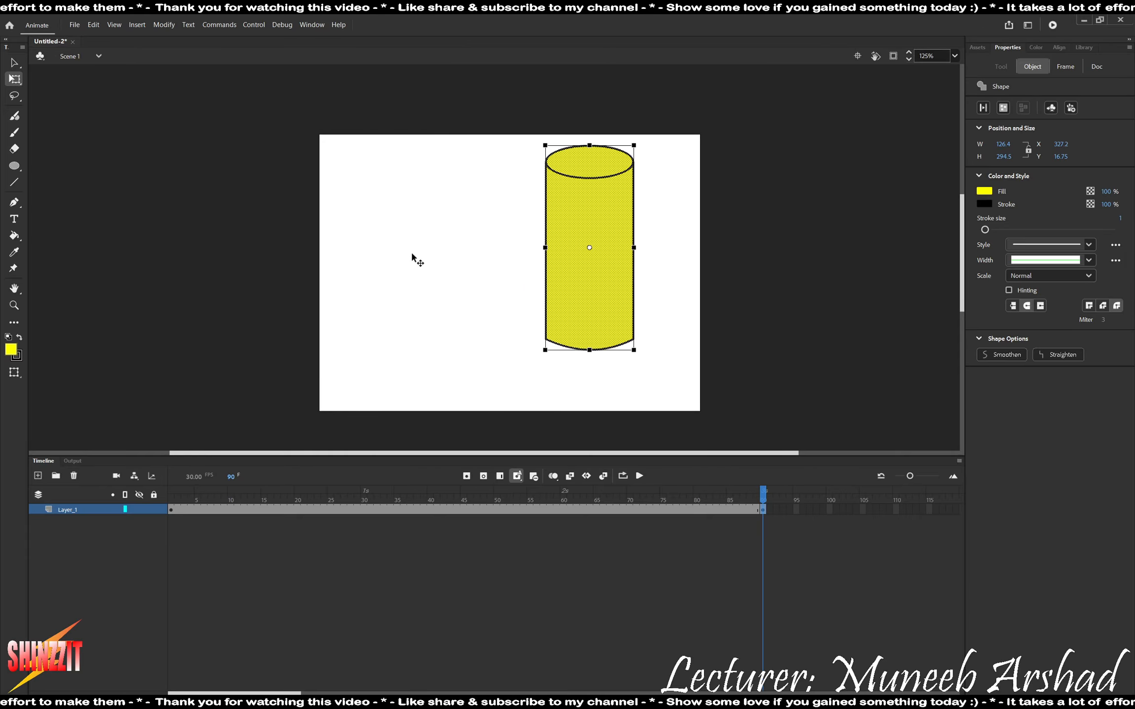
key(Right)
key(Right)
key(Right)
key(Right)
key(Right)
key(Right)
key(Right)
key(Right)
key(Right)
key(Right)
key(Right)
key(Right)
key(Right)
key(Right)
key(Right)
key(Right)
key(Right)
key(Right)
key(Right)
key(Right)
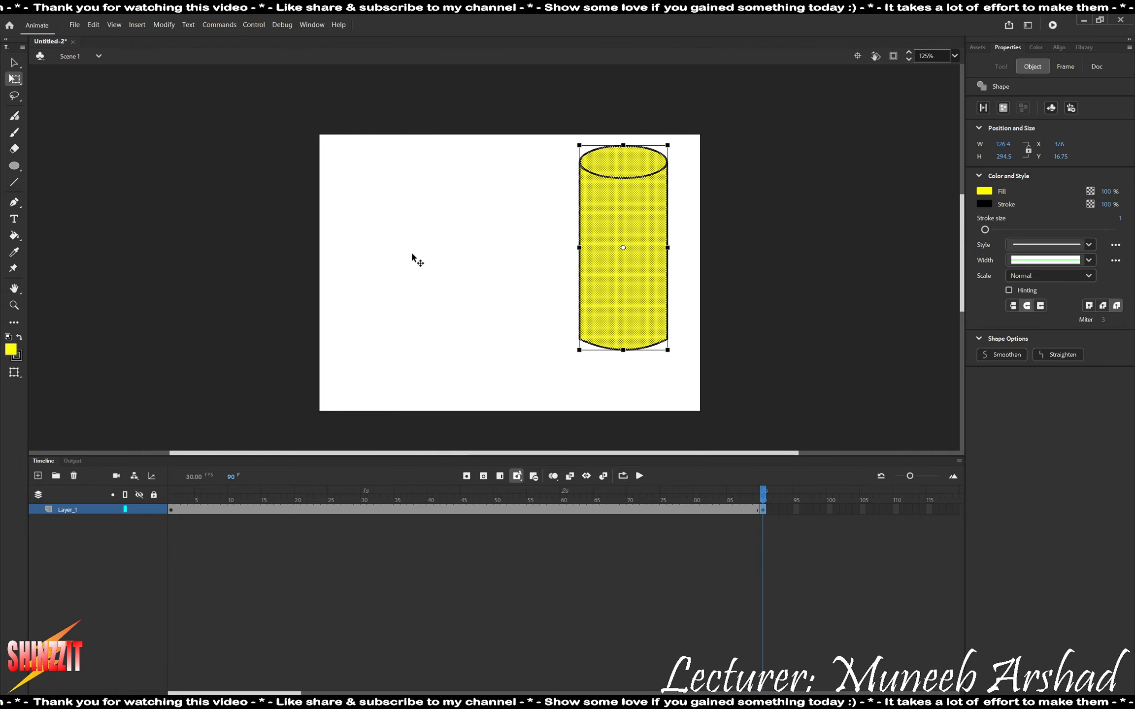
key(Right)
key(Right)
key(Right)
key(Right)
key(Right)
key(Right)
key(Right)
key(Right)
key(Right)
key(Right)
key(Right)
key(Right)
key(Right)
key(Right)
key(Right)
key(Right)
key(Right)
key(Right)
key(Right)
key(Right)
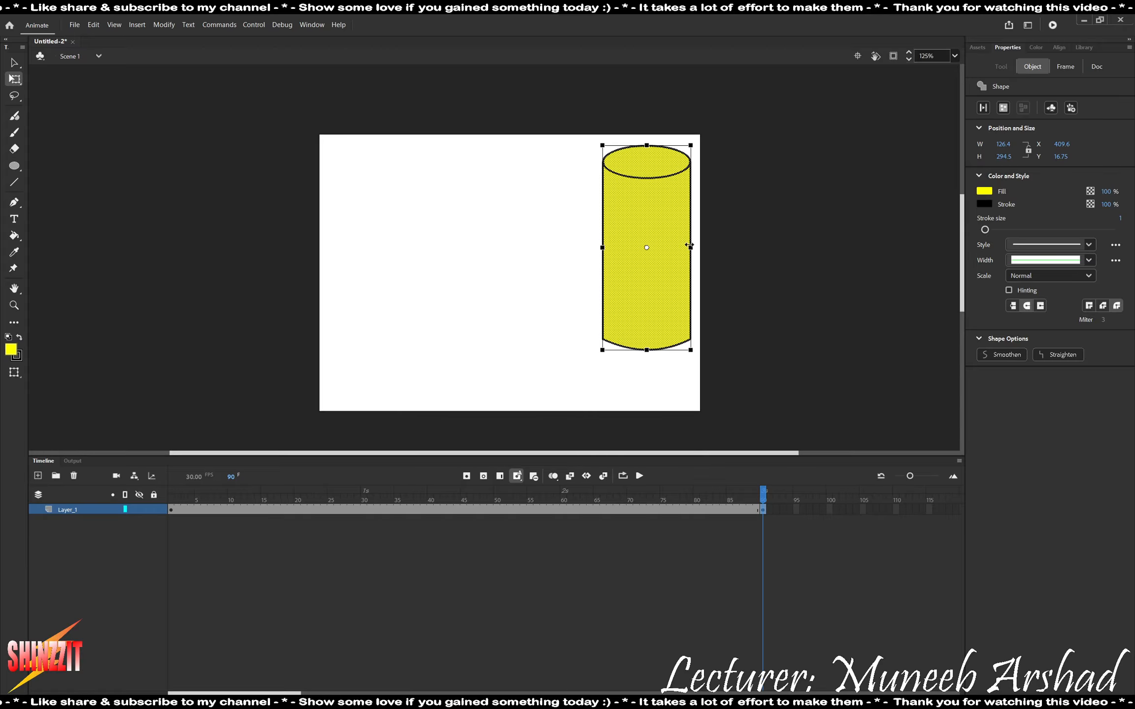
Check the final roll in the task PDF and narrow the frame 90 cylinder about its centre to about 76 px wide.
key(alt+Tab)
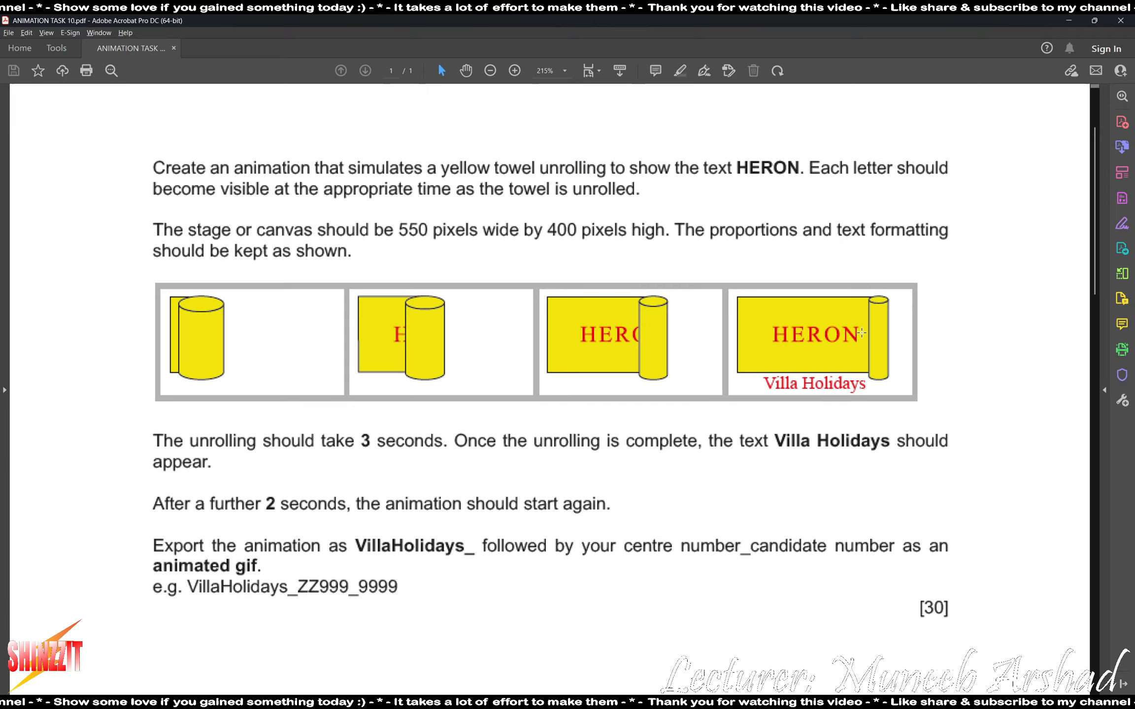
key(alt+Tab)
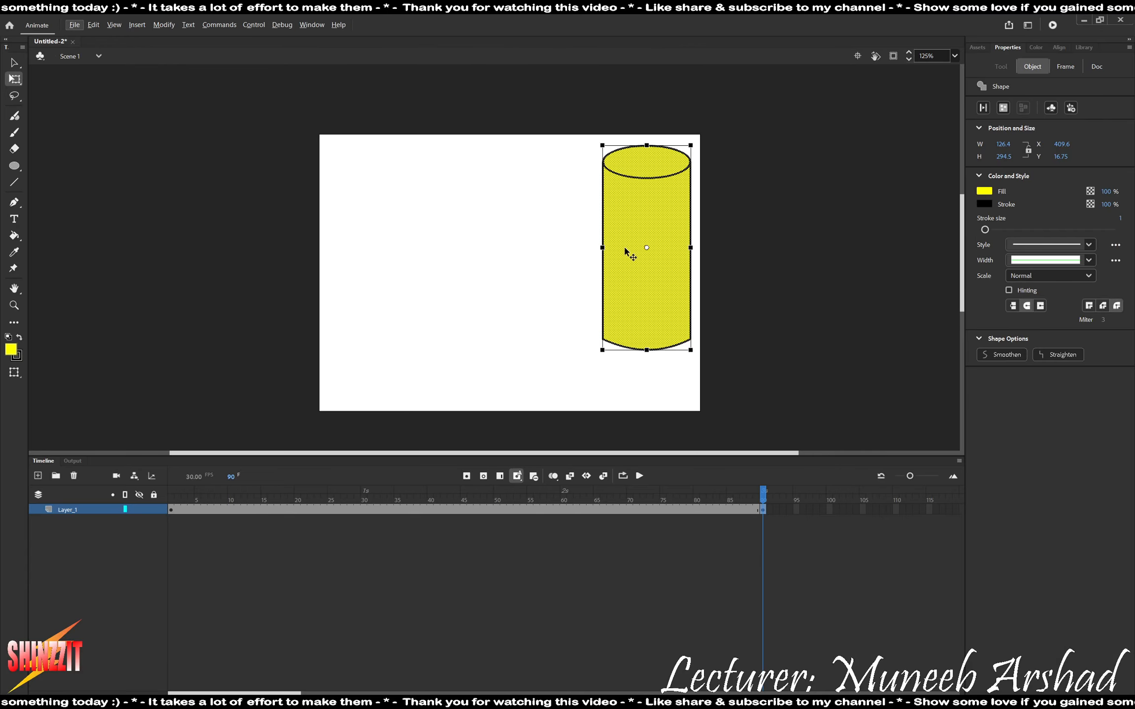
drag(601, 247, 618, 244)
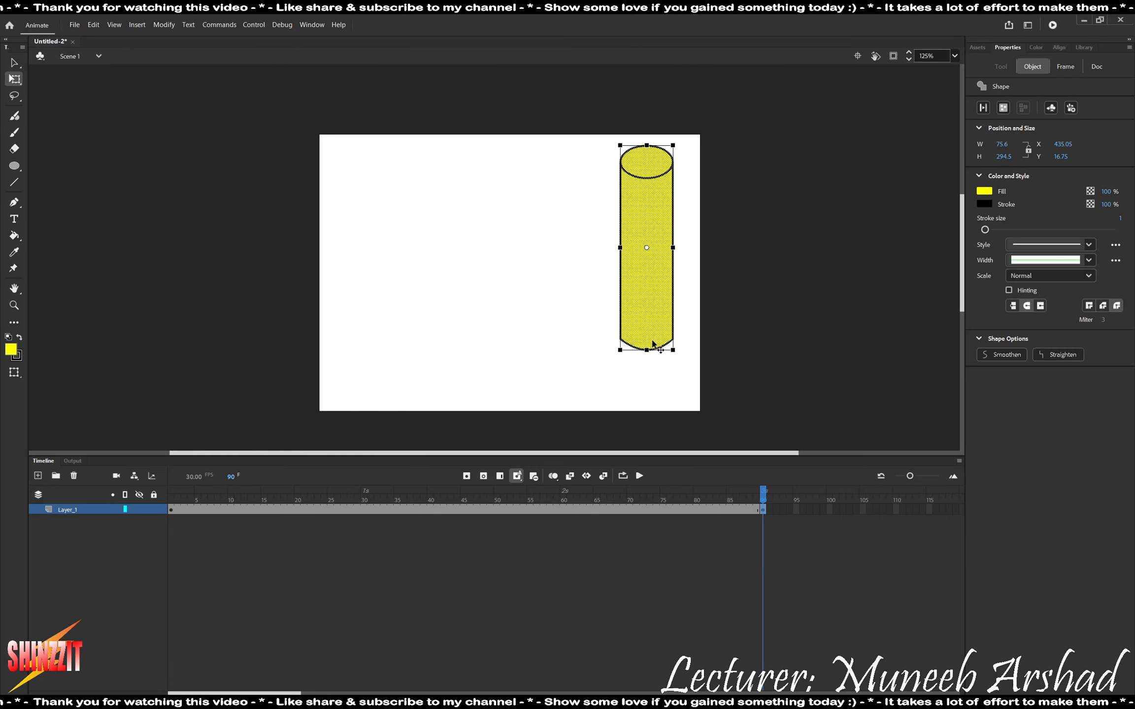
Create a shape tween between the cylinder's keyframes on Layer_1 and play the animation from frame 1.
right_click(370, 510)
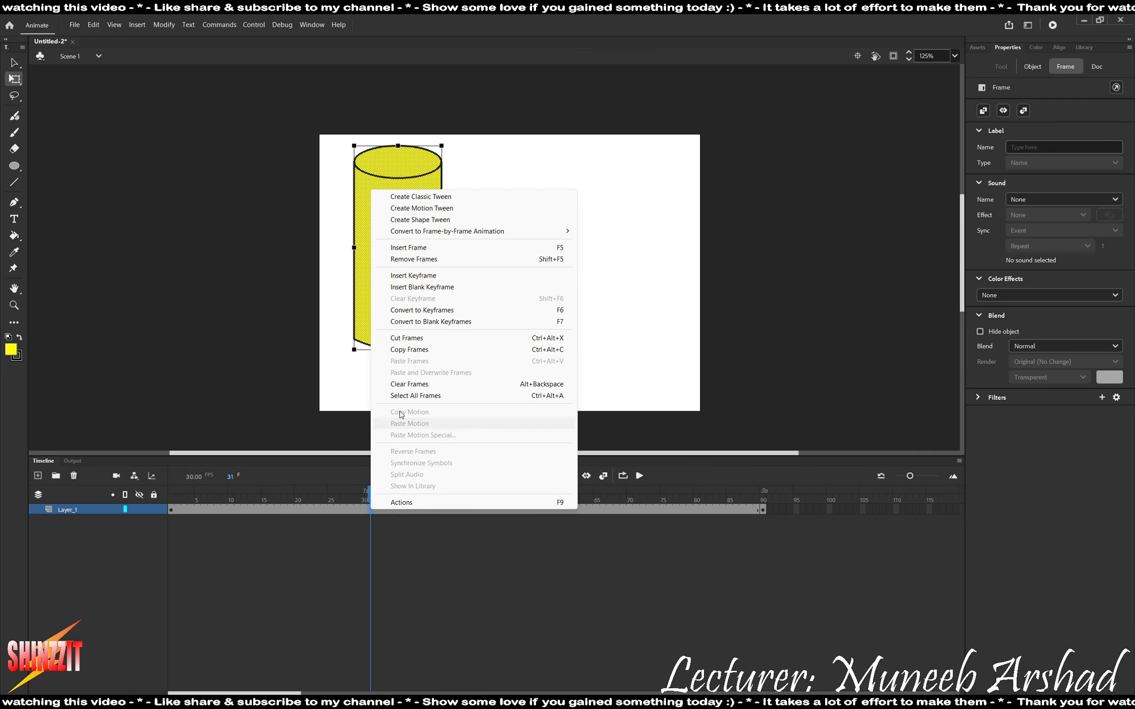
click(432, 220)
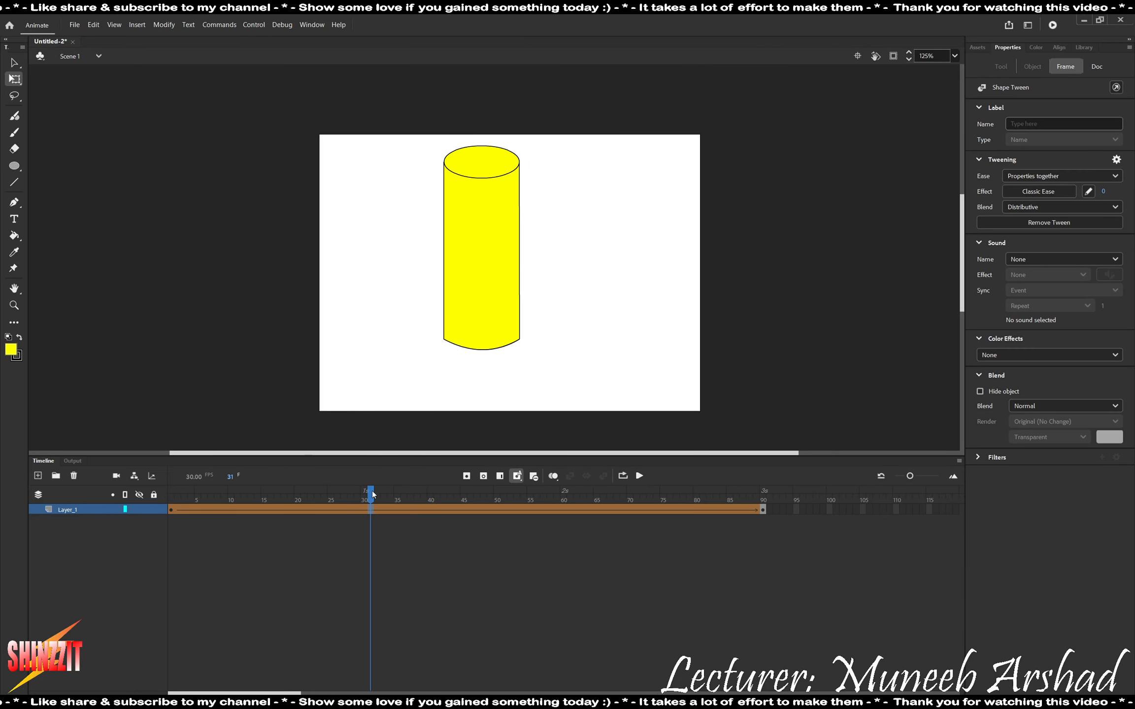
drag(370, 491, 171, 491)
key(Return)
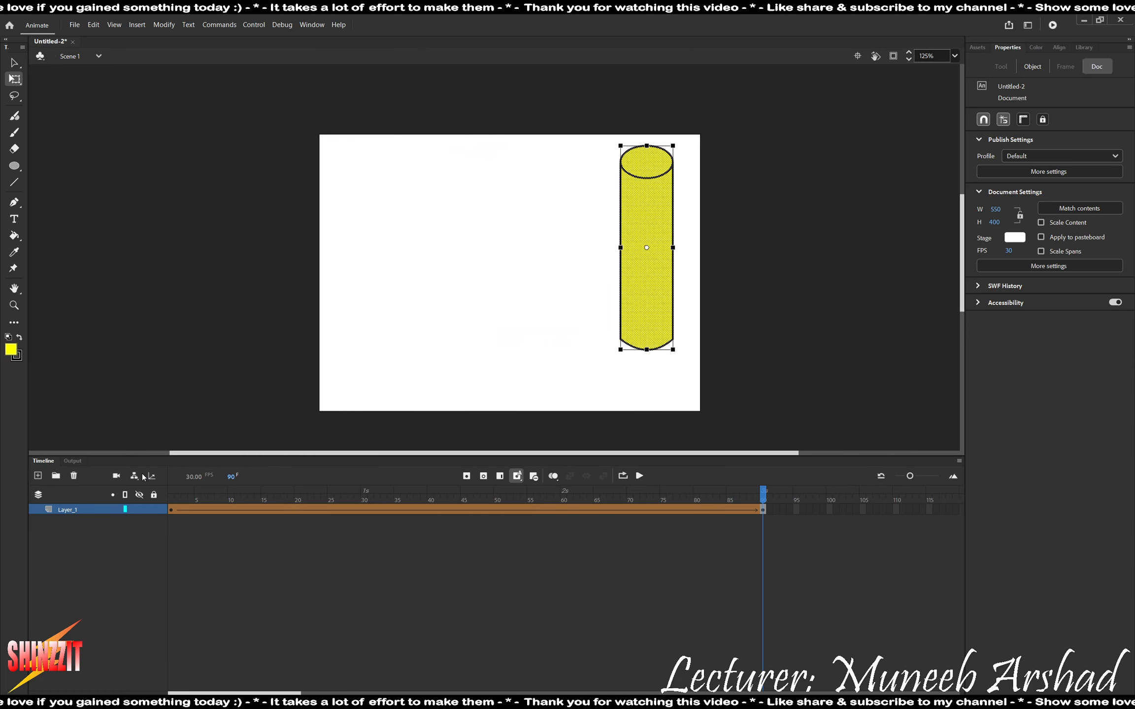
Add a new layer above the cylinder layer and remove all its frames from frame 2 onward.
click(35, 476)
drag(799, 505, 179, 506)
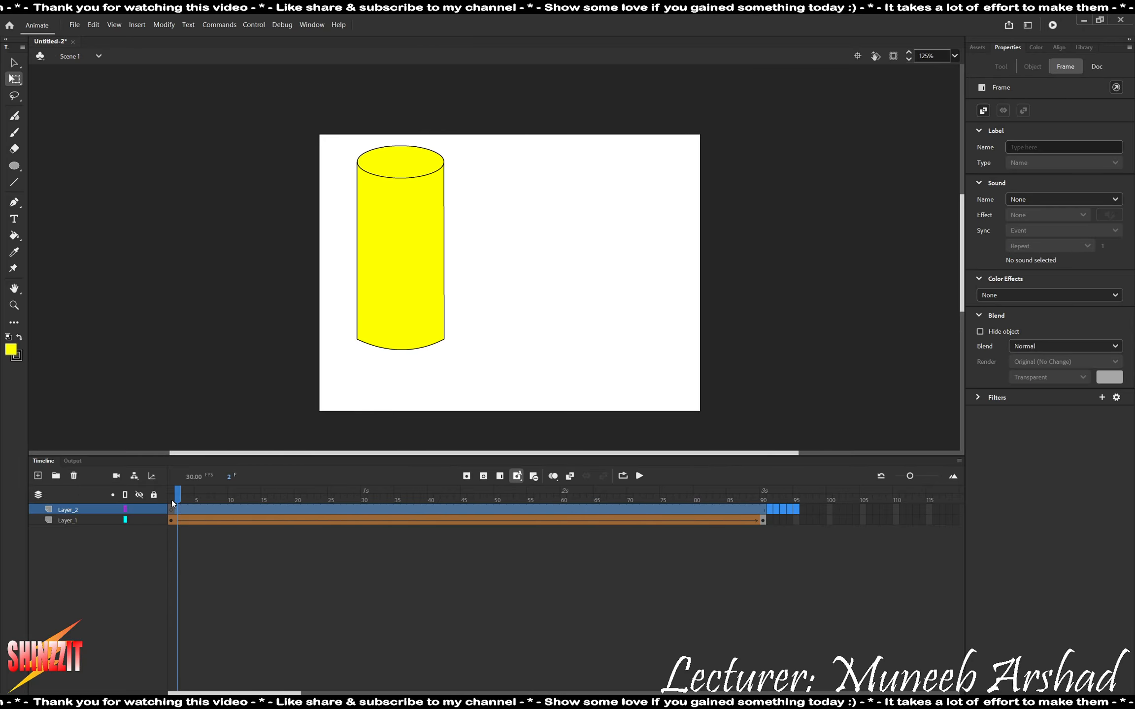
key(shift+F5)
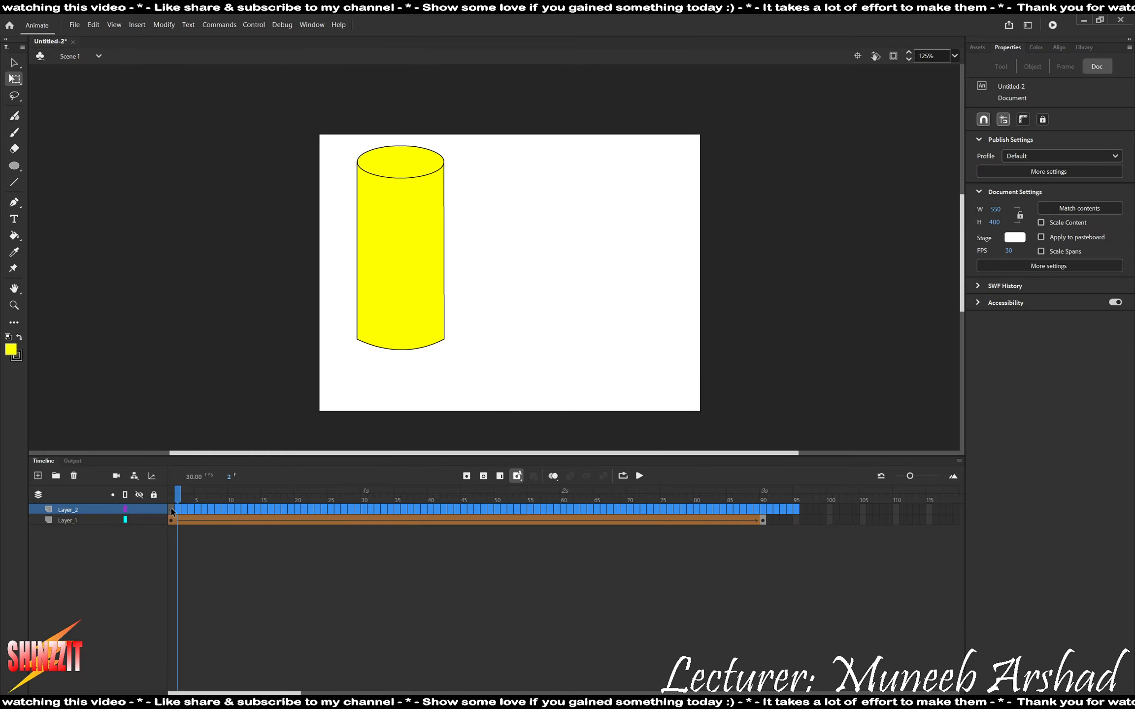
Draw a yellow rectangle about 93 by 262 px beside the cylinder on frame 1 of Layer_2.
click(172, 510)
click(14, 166)
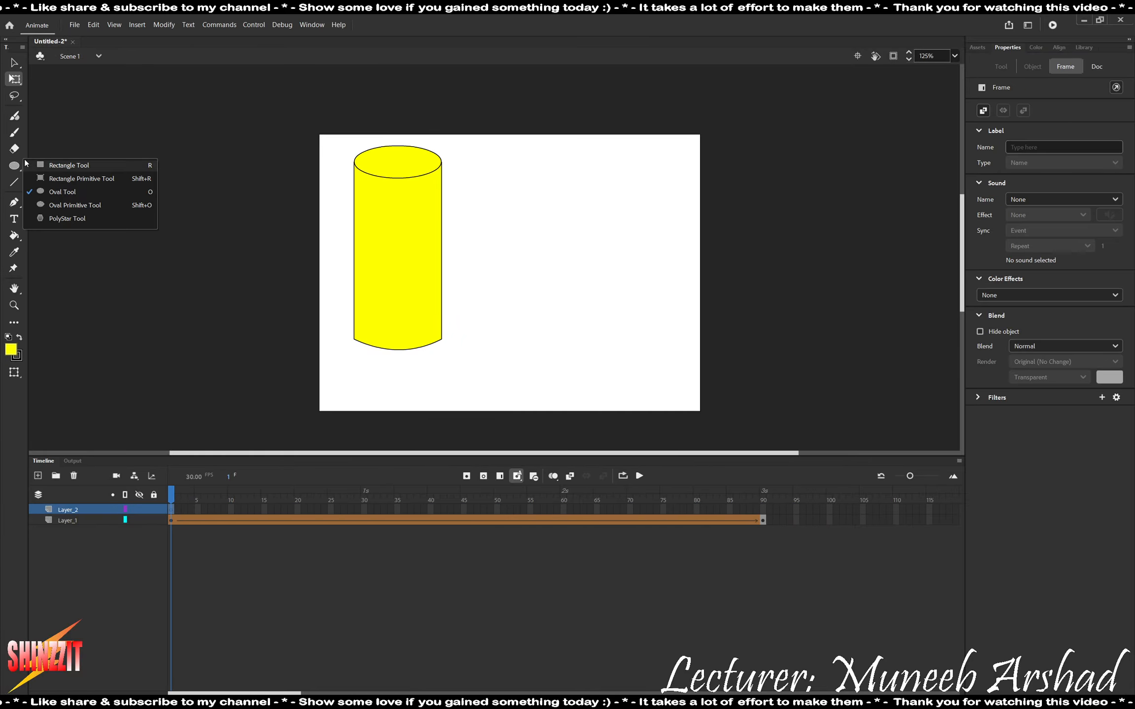
click(56, 165)
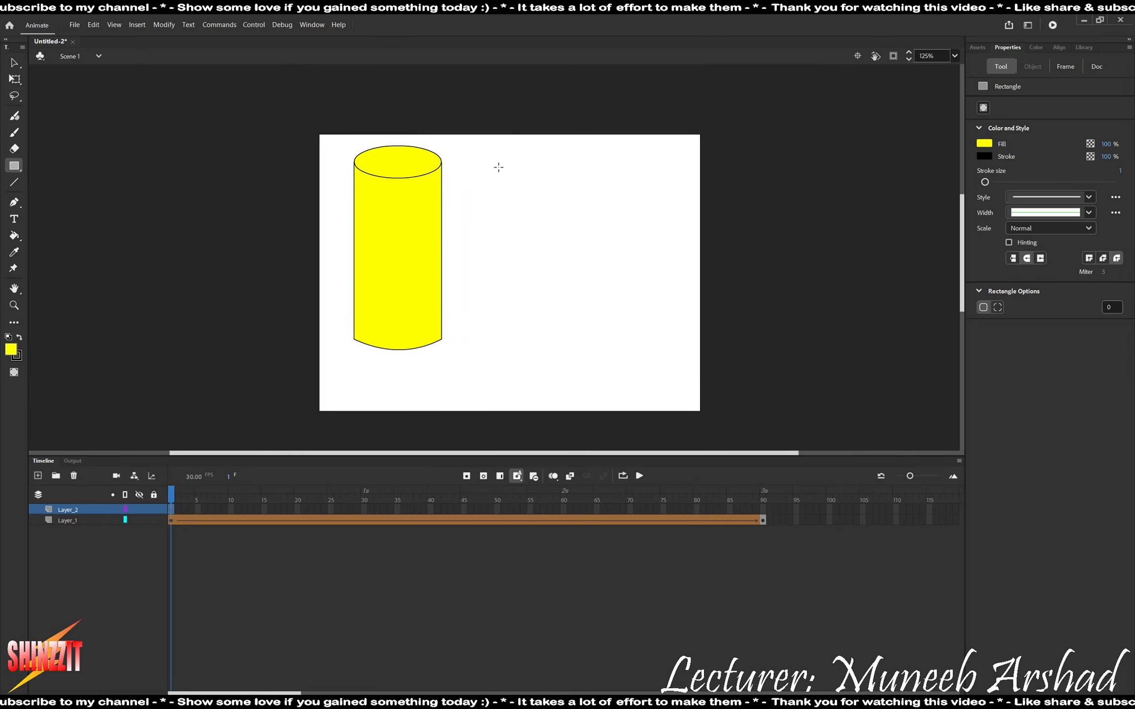
drag(485, 155, 549, 337)
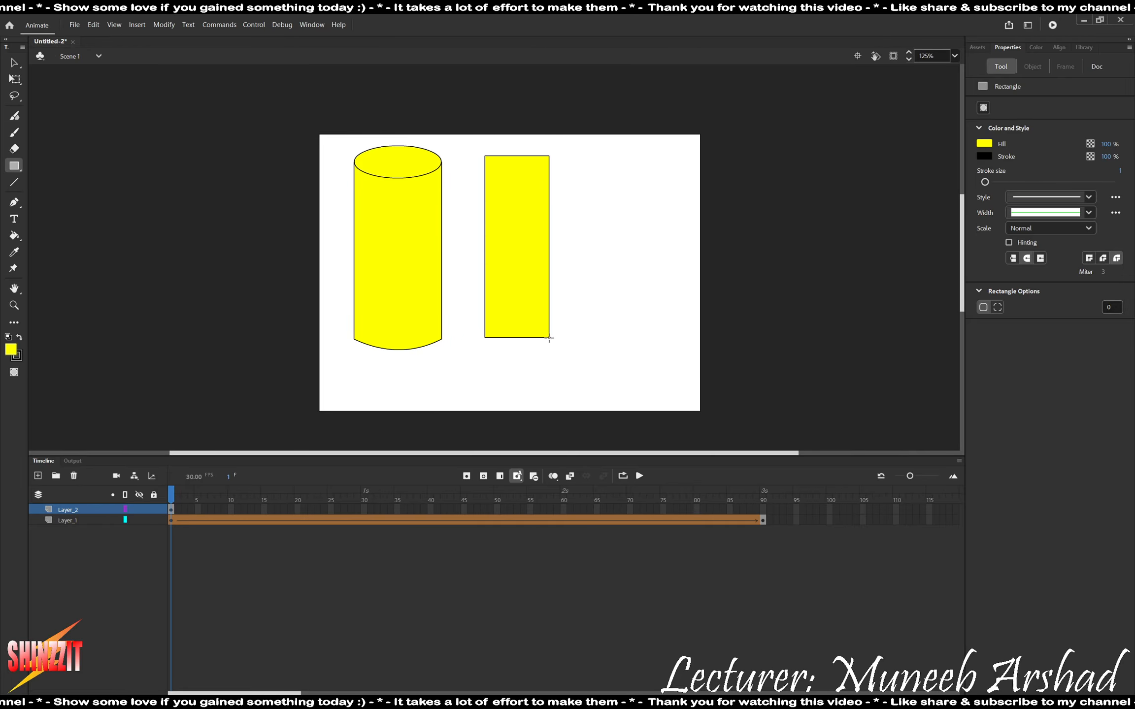
Check the towel's position in the task PDF, move the rectangle to about X 21, Y 22 and extend its height to about 270 px.
key(alt+Tab)
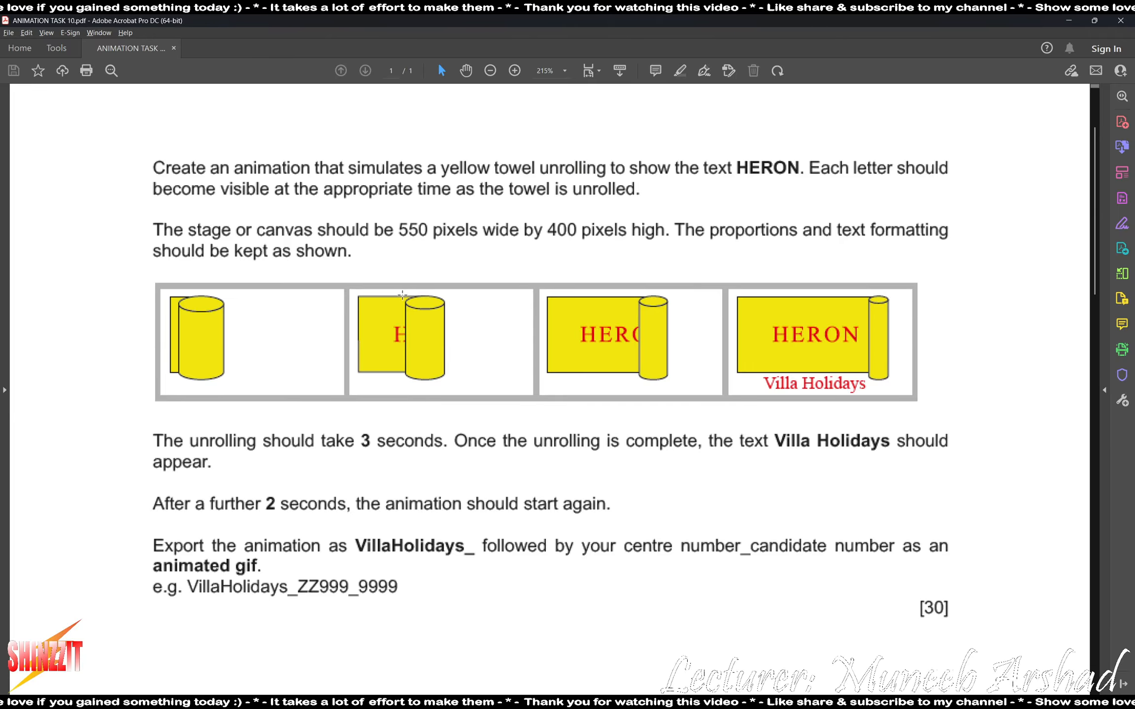
key(alt+Tab)
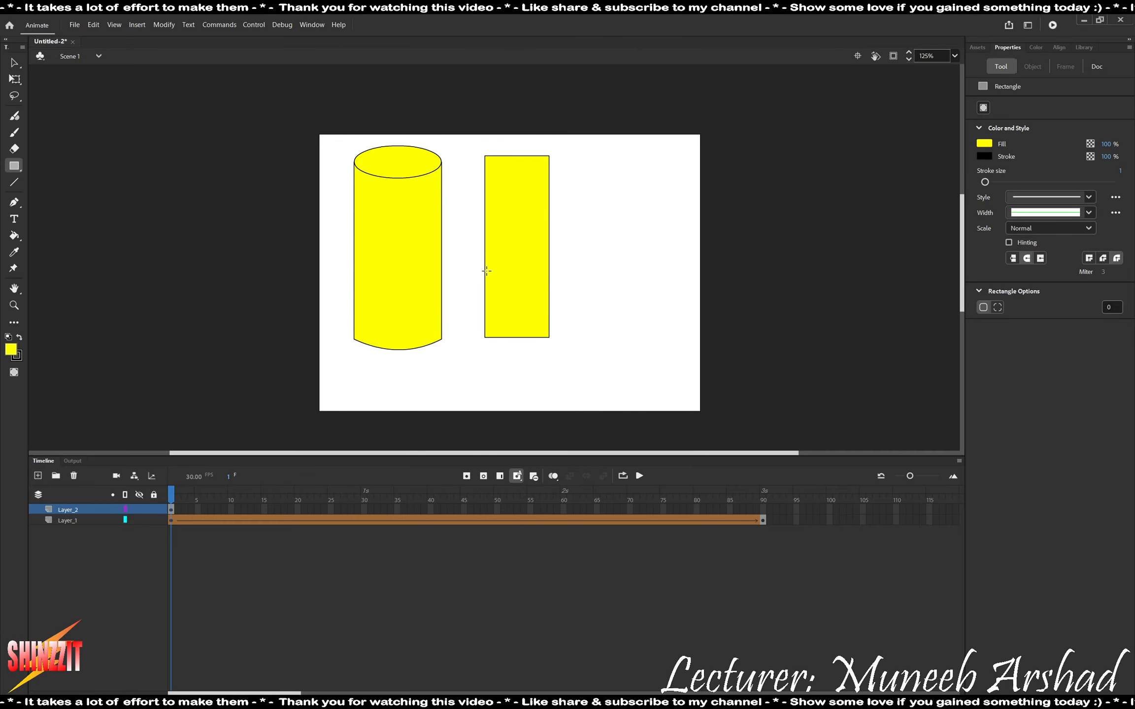
key(v)
click(520, 248)
drag(520, 247, 377, 248)
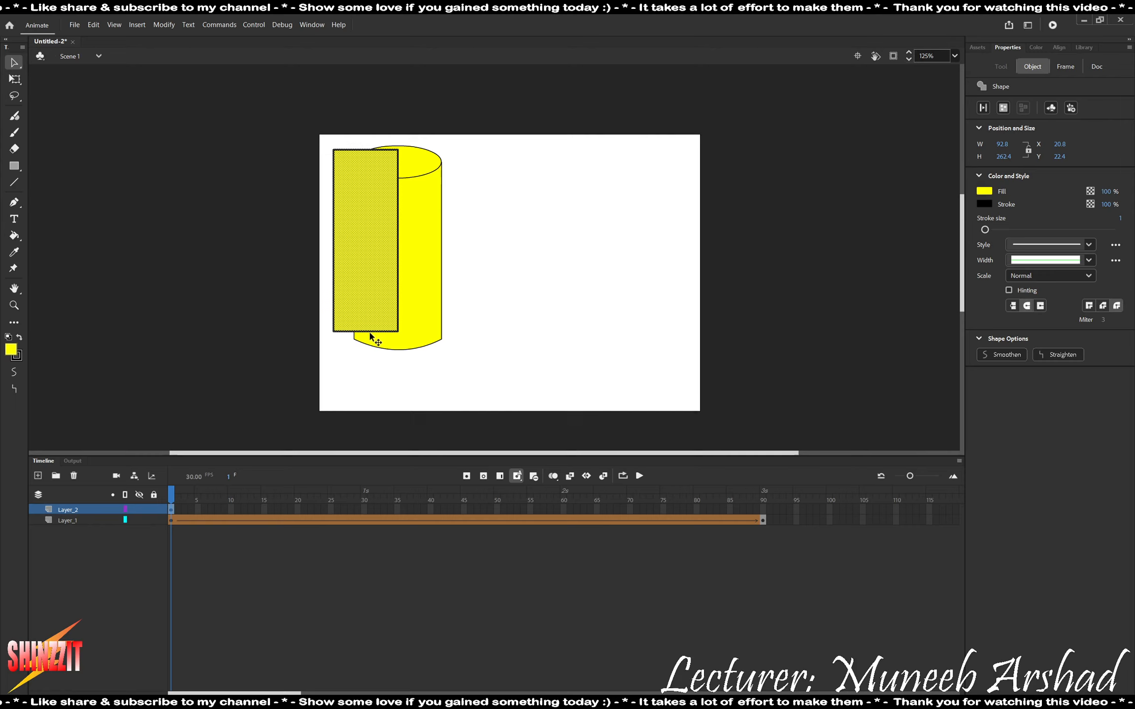
key(q)
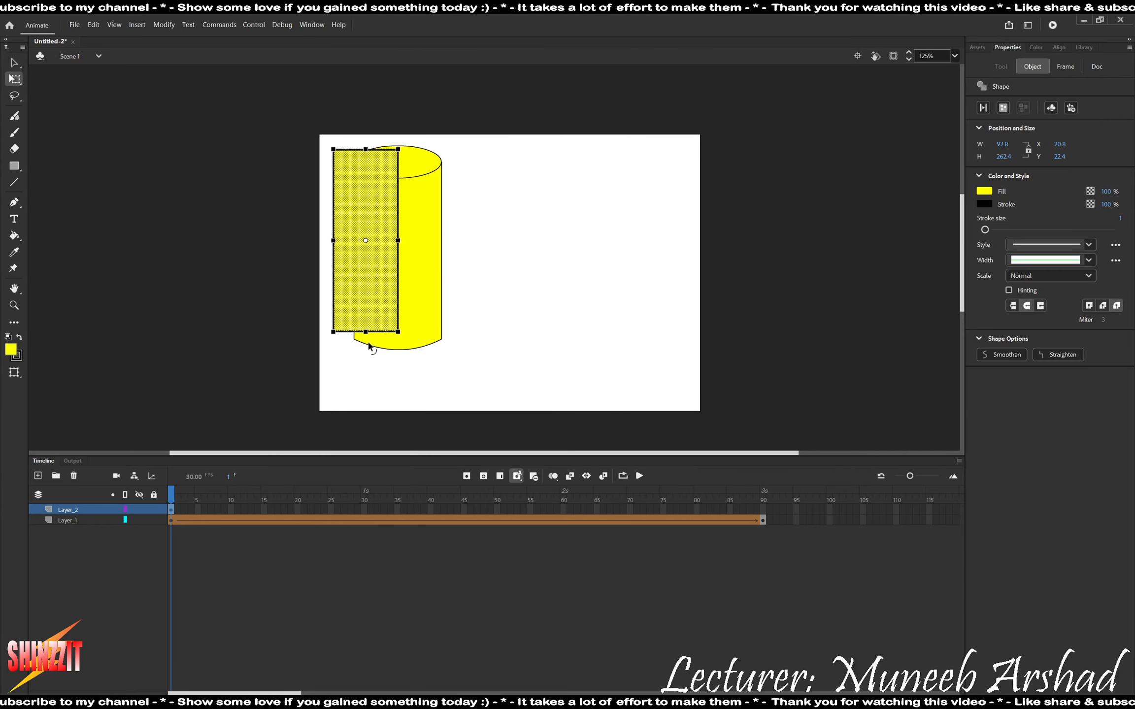
drag(367, 333, 367, 339)
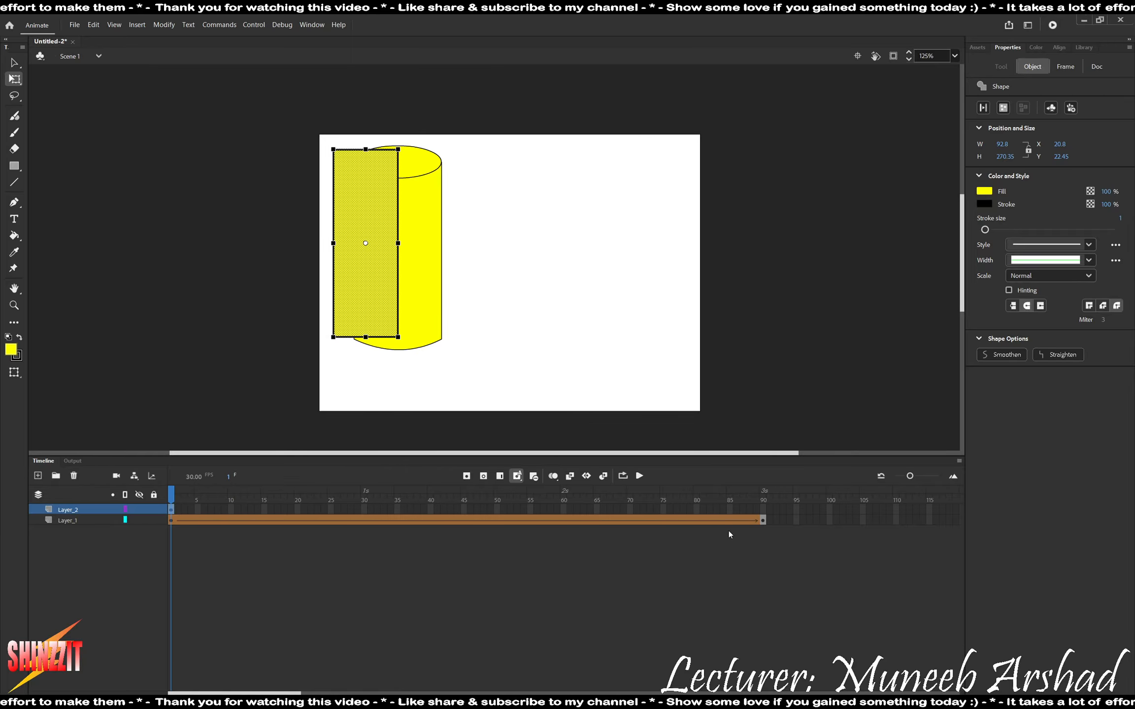
Insert a keyframe at frame 90 of Layer_2 and widen the rectangle from its left edge to about 453 px, reaching the roll.
right_click(764, 509)
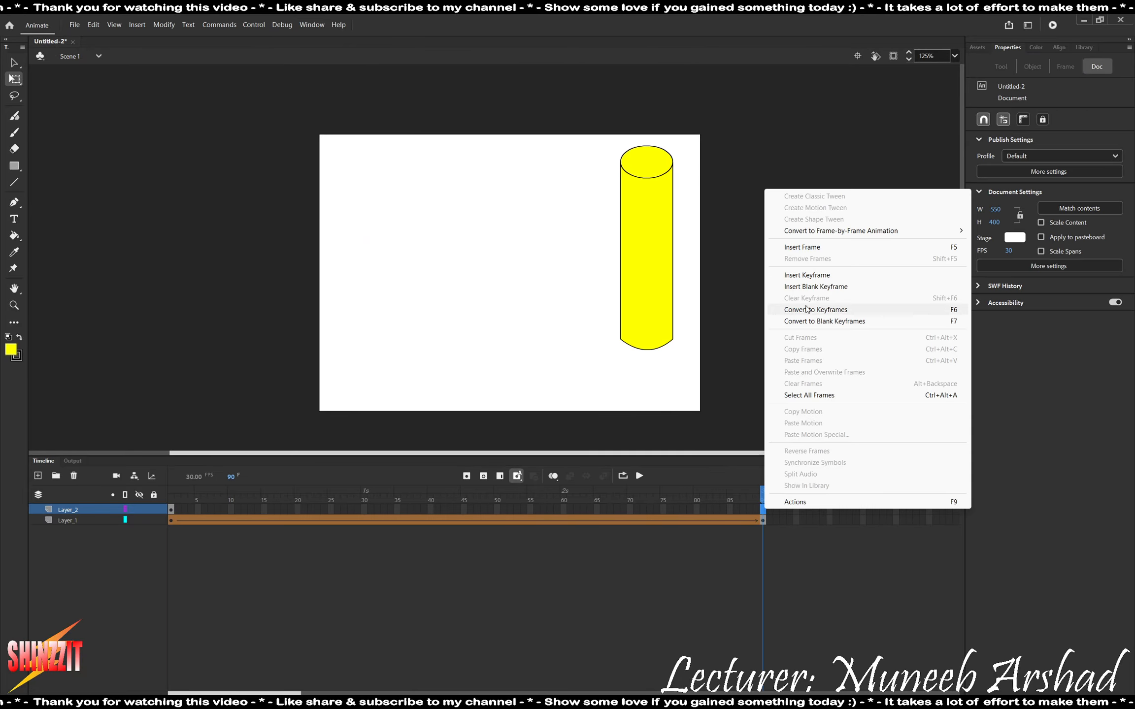
click(813, 274)
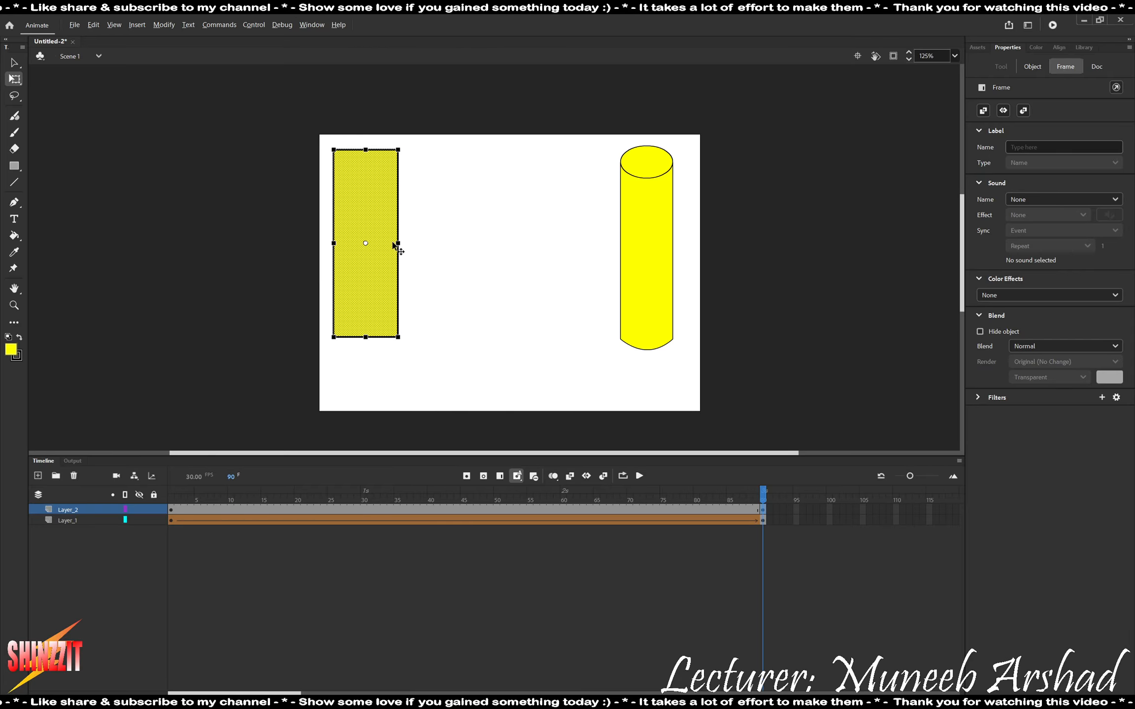
drag(398, 241, 650, 235)
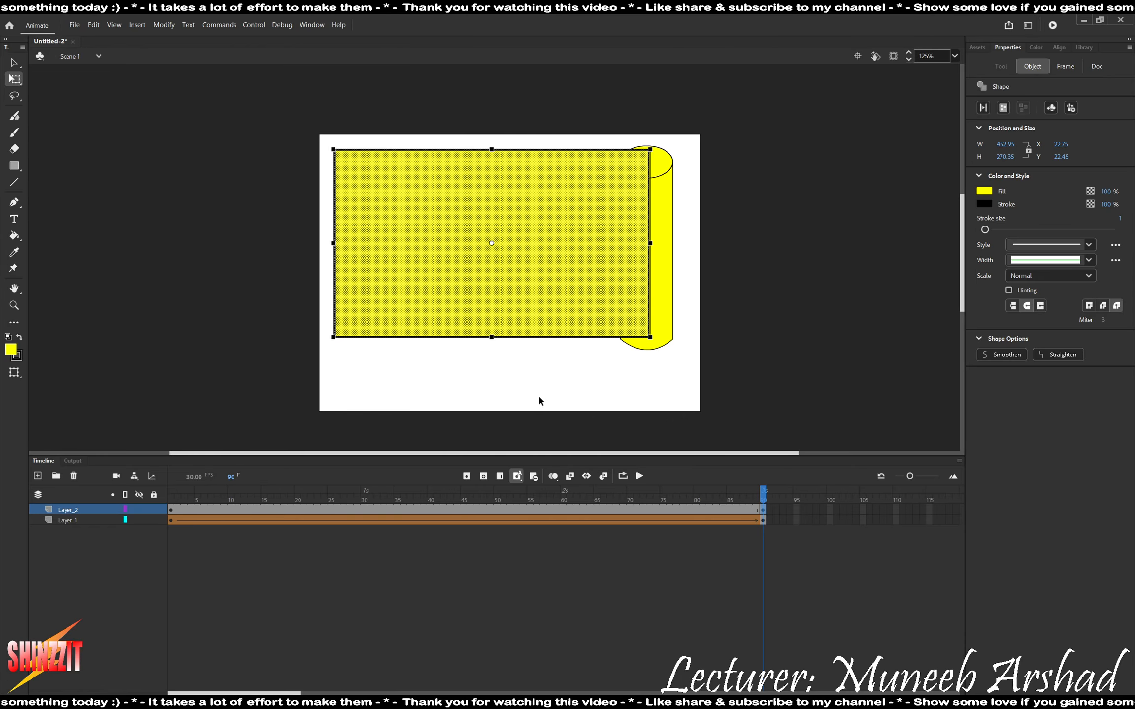
Create a shape tween between the rectangle's keyframes on Layer_2 and play the unrolling.
right_click(283, 509)
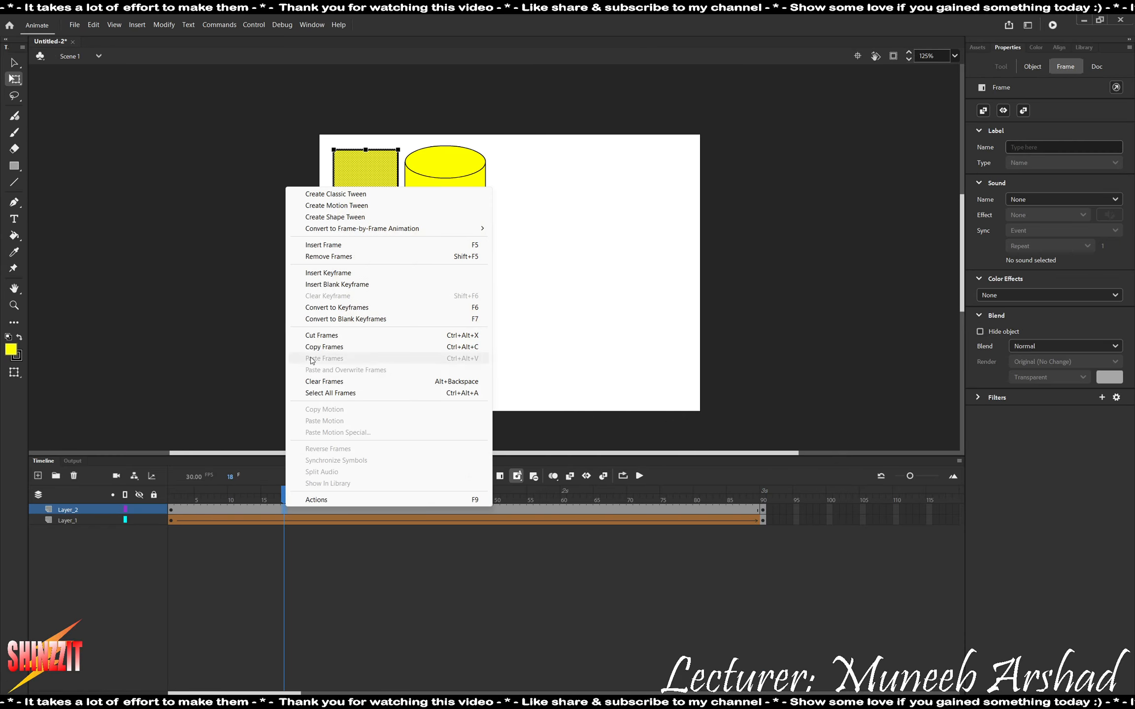
click(327, 216)
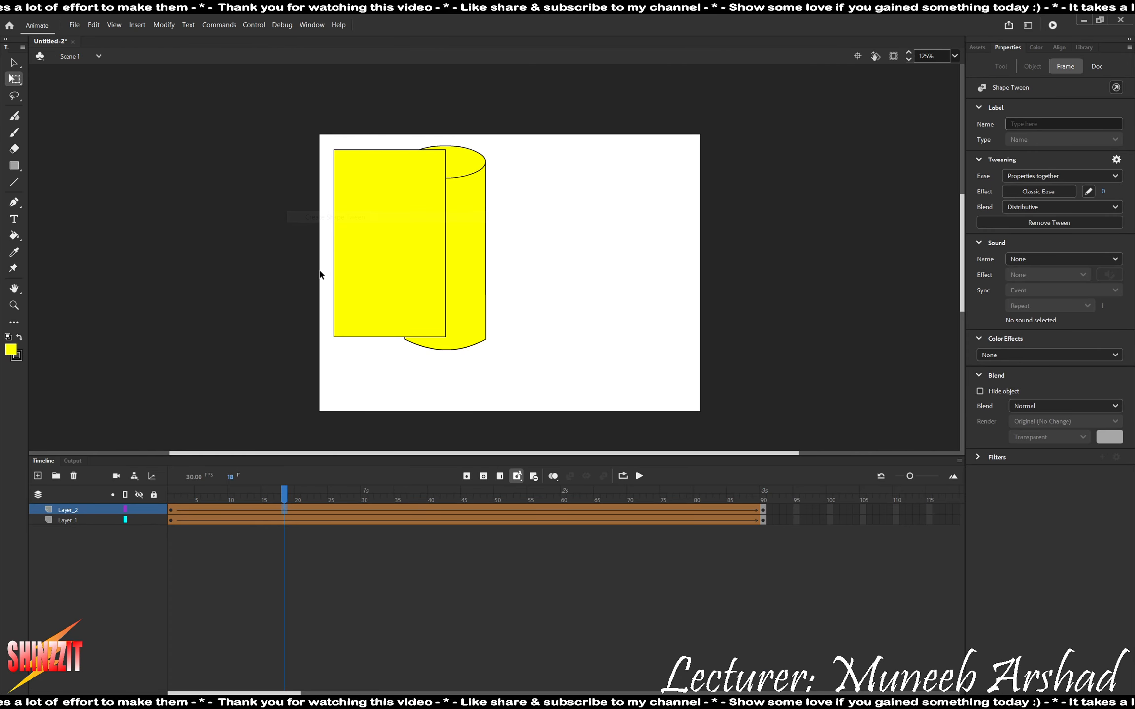
click(177, 510)
key(Return)
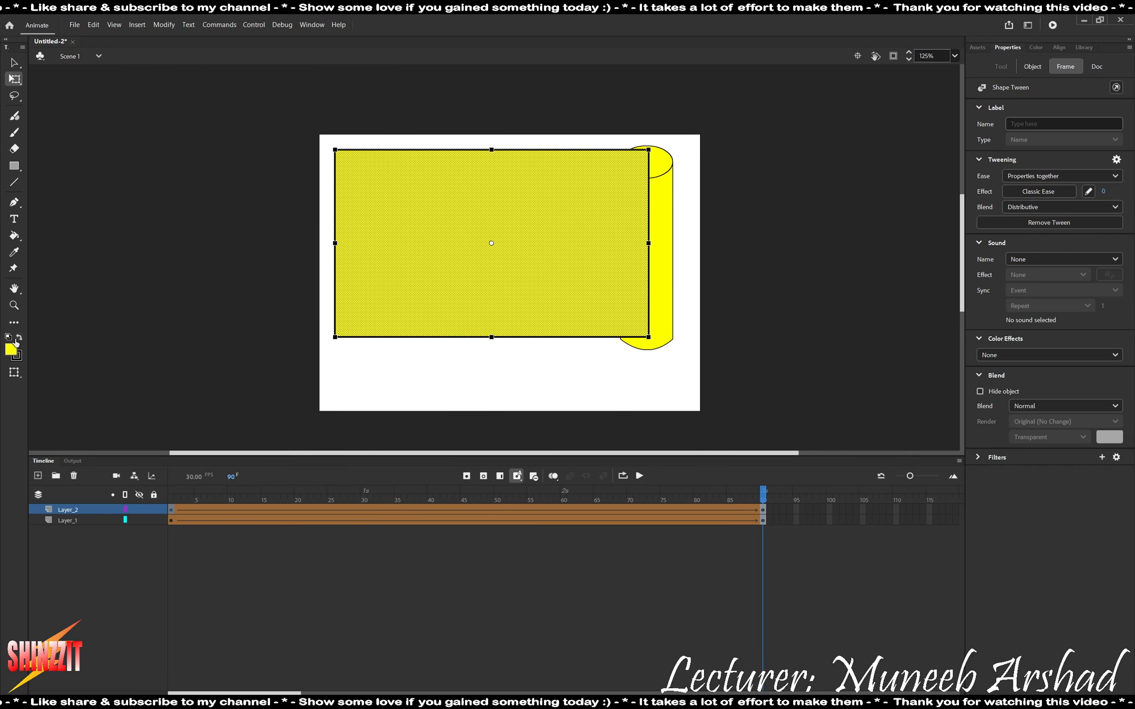
Move the cylinder's Layer_1 above Layer_2 and replay the animation.
drag(69, 520, 78, 509)
click(234, 590)
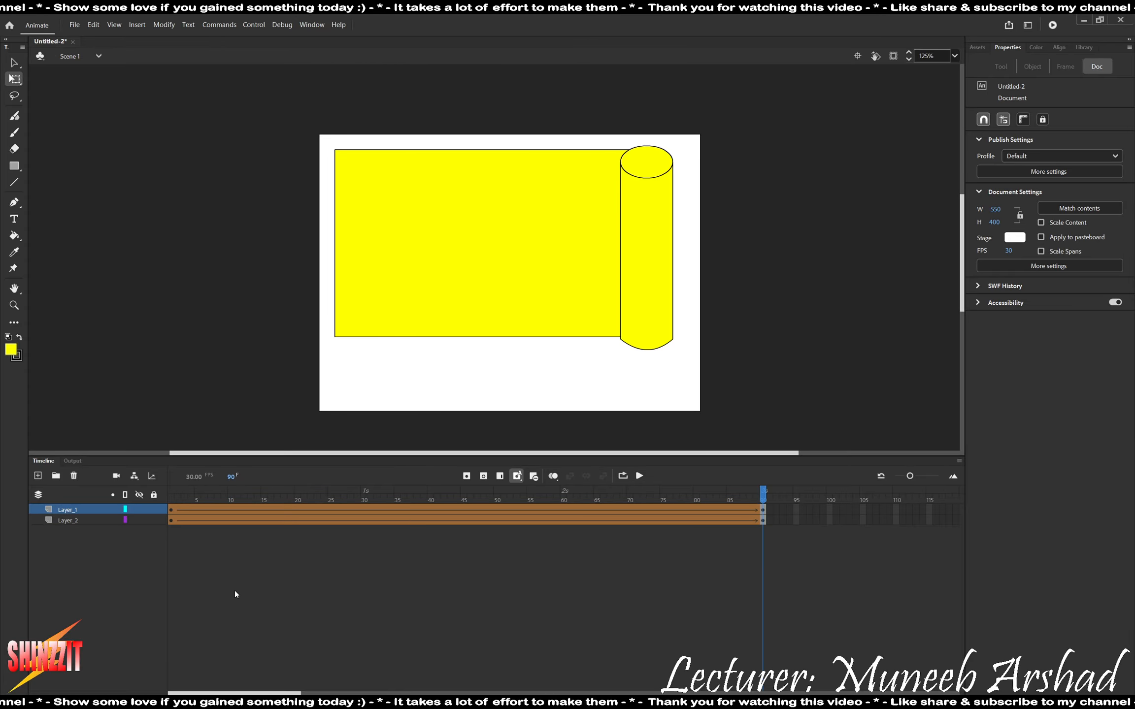
key(Return)
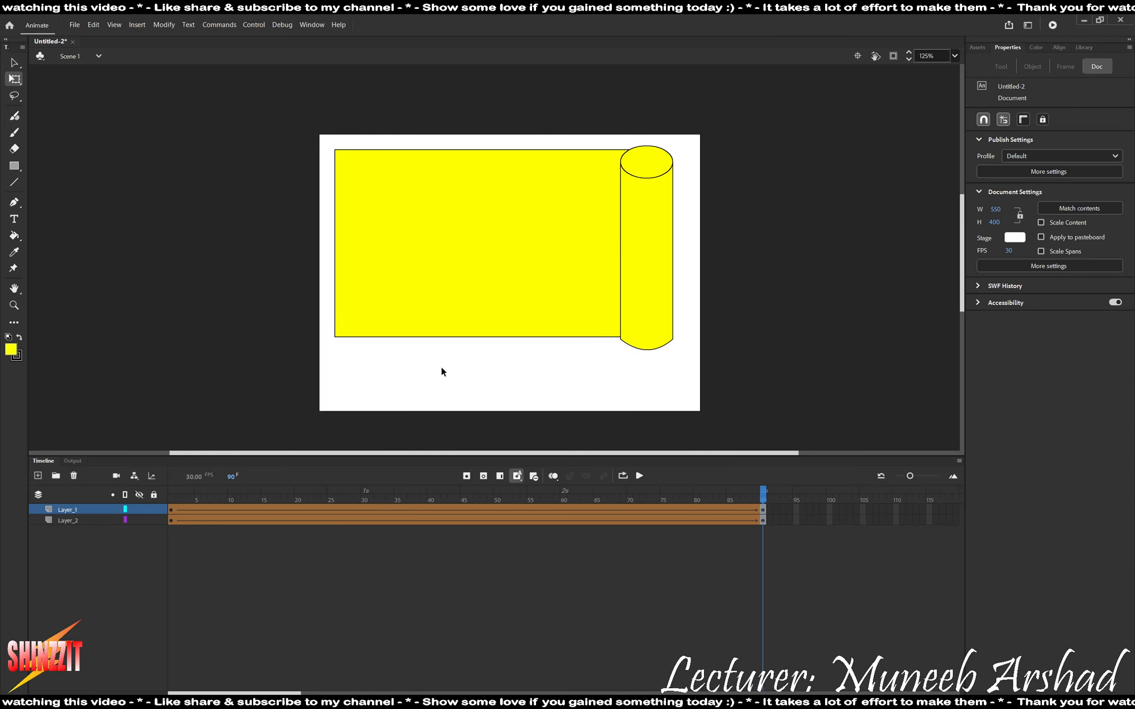
Add a new layer above Layer_1 and remove all of its frames after frame 1.
click(38, 475)
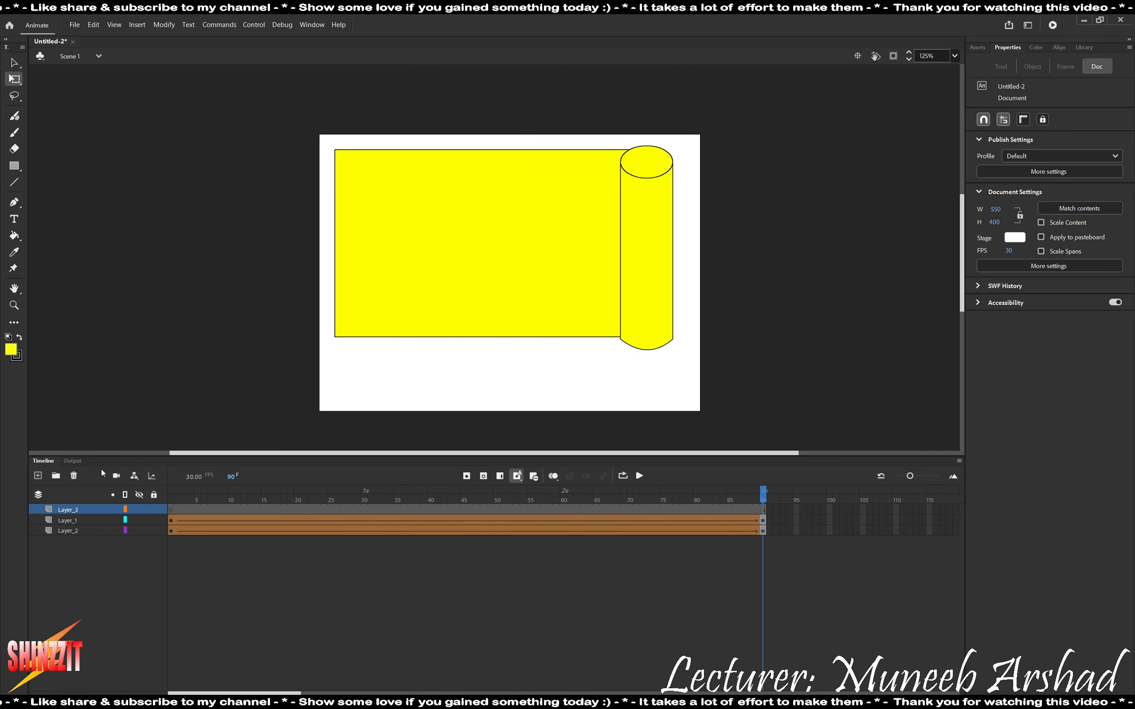
drag(791, 510, 178, 510)
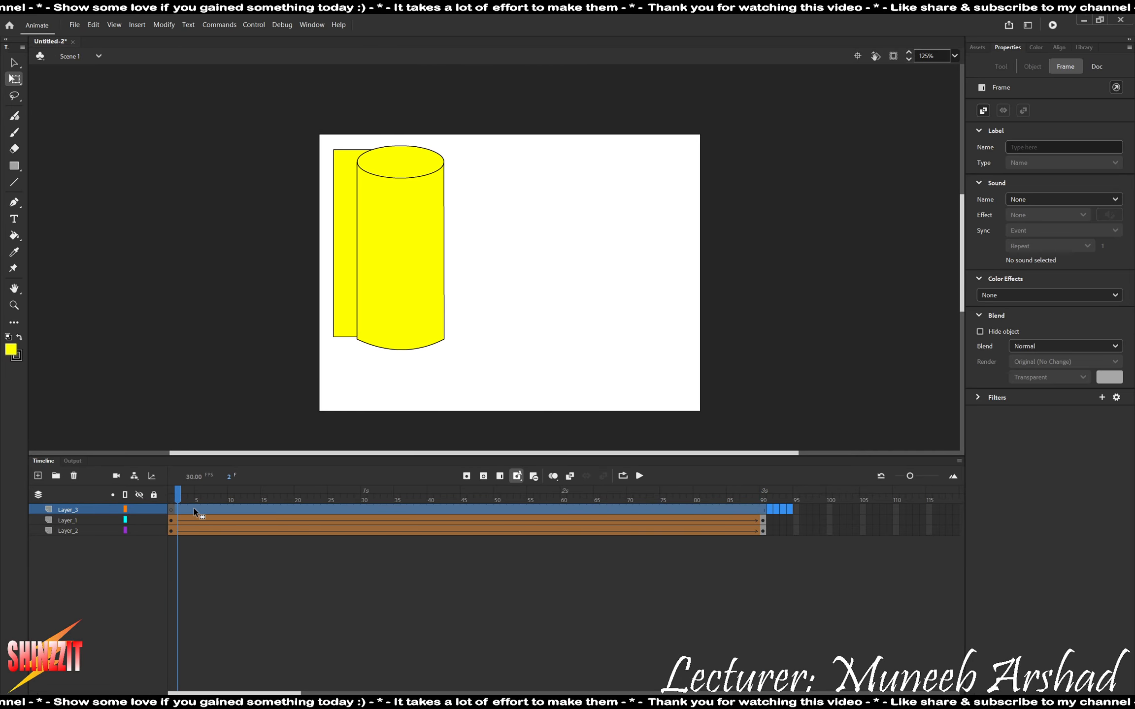
key(shift+F5)
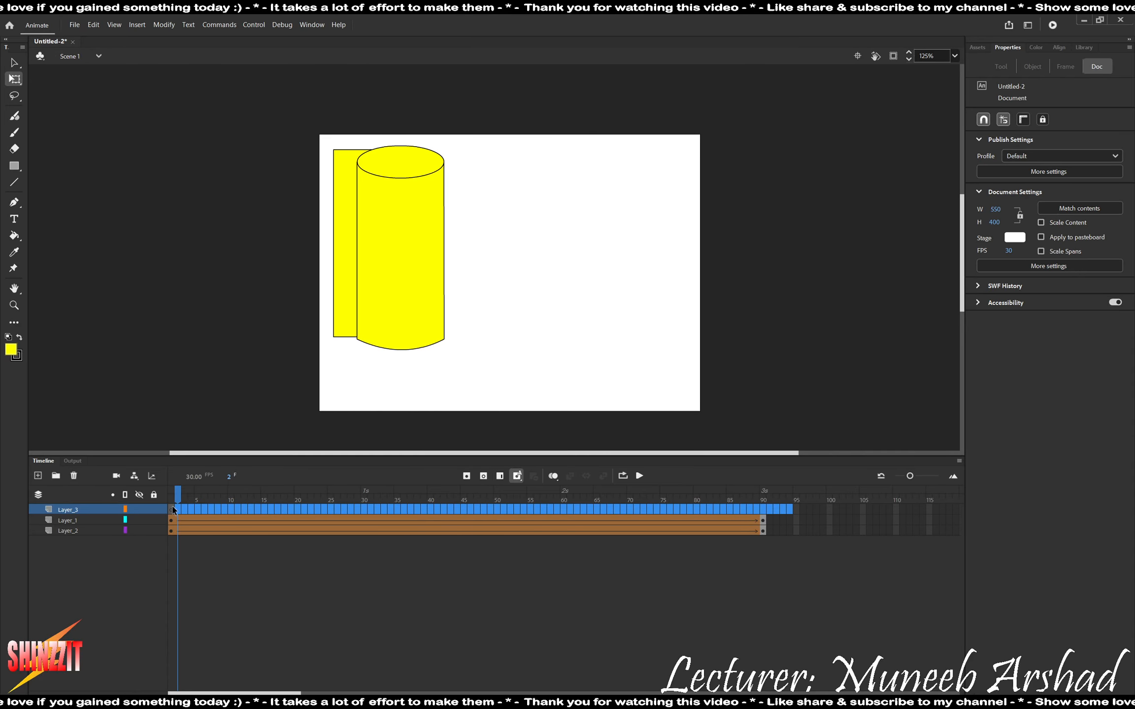
Add the letter-spaced text H E R O N in red #FF0000 on frame 1 of Layer_3.
click(173, 510)
click(13, 219)
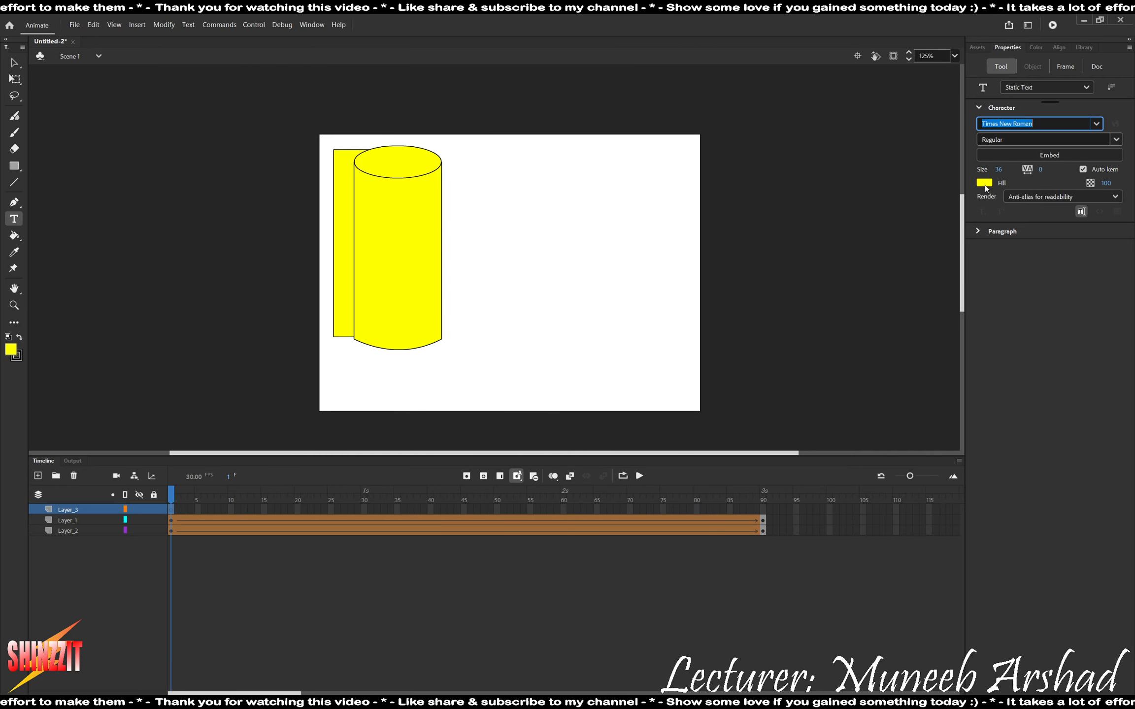
click(985, 183)
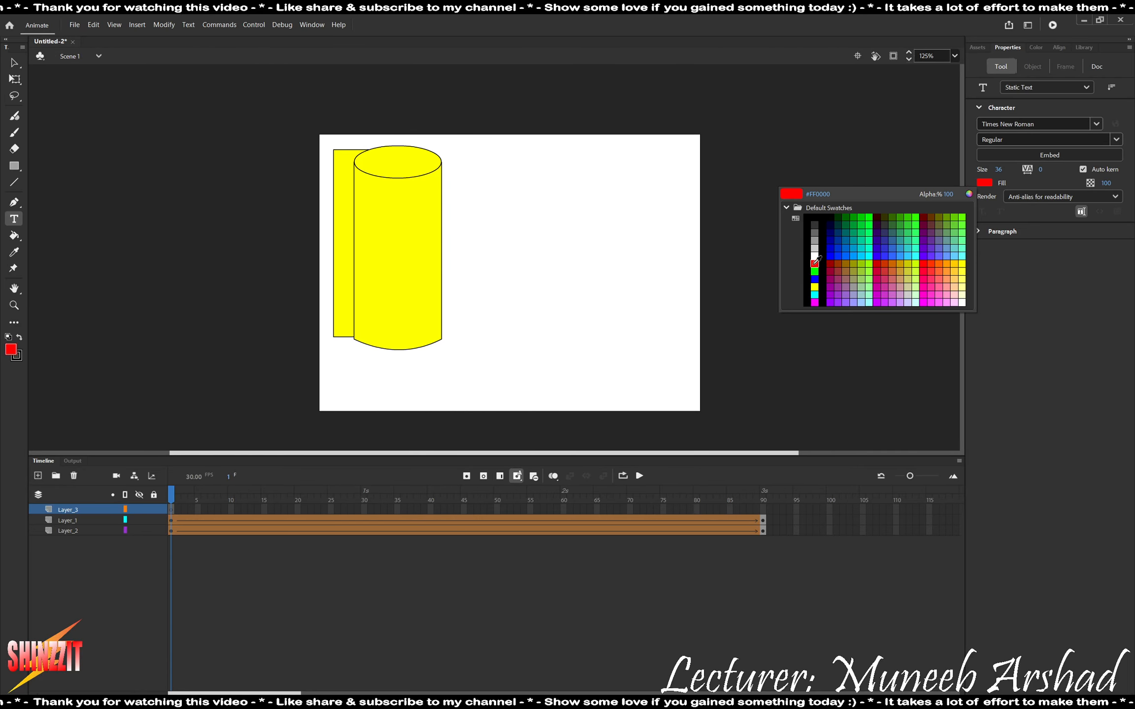
click(814, 263)
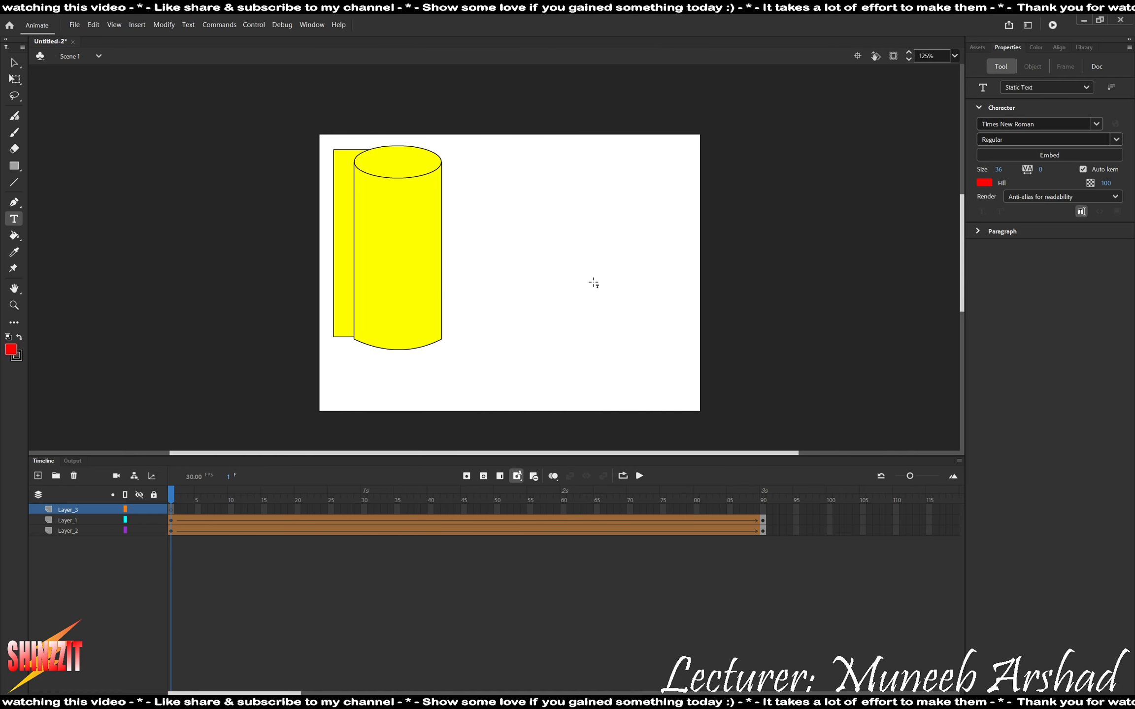
click(422, 228)
text(H E)
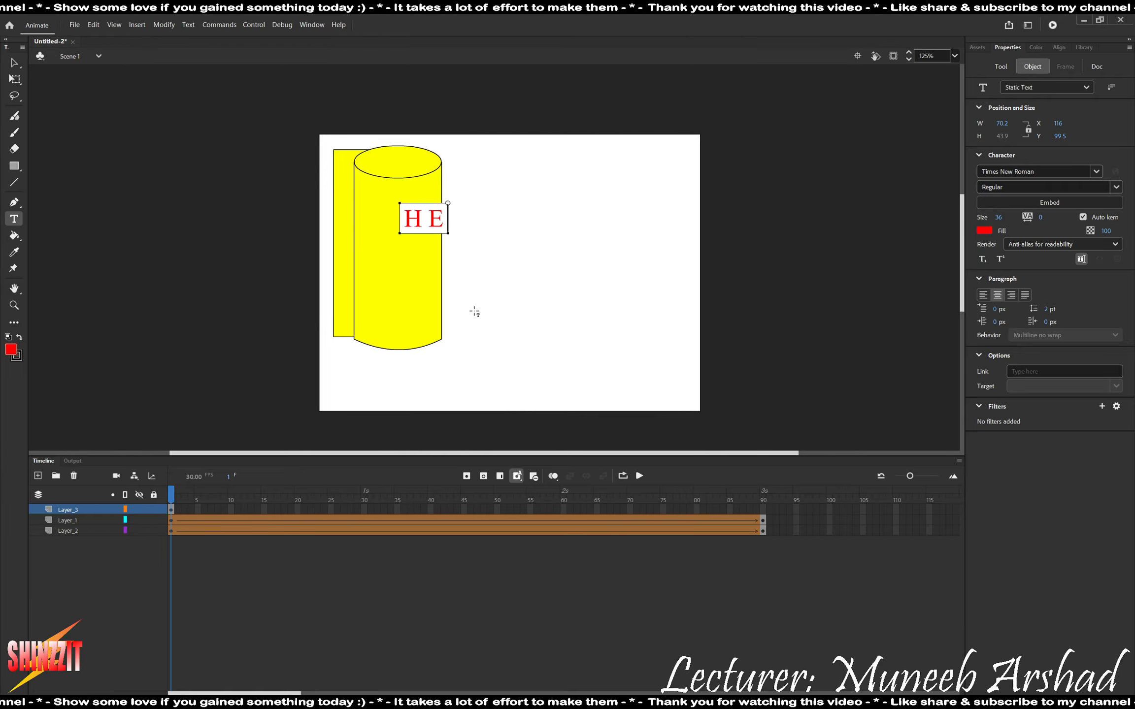
text( R O)
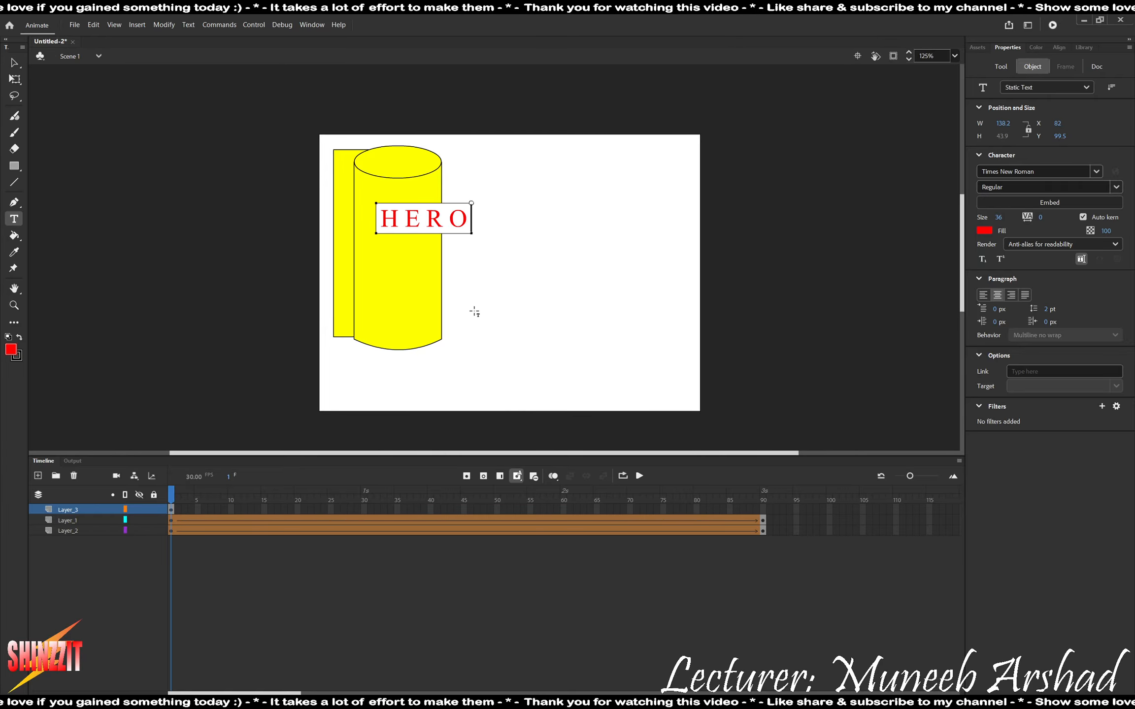
text( N)
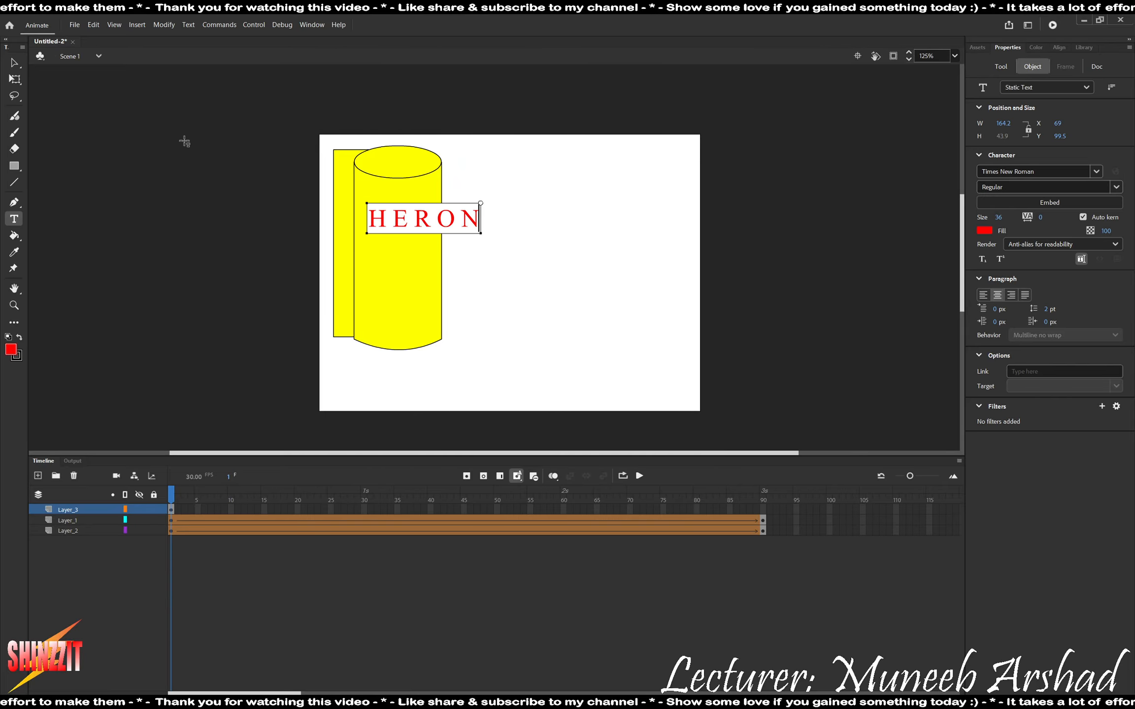
Move the HERON text beside the roll to about X 186, Y 144 and scrub through the animation to check it.
click(14, 63)
click(429, 224)
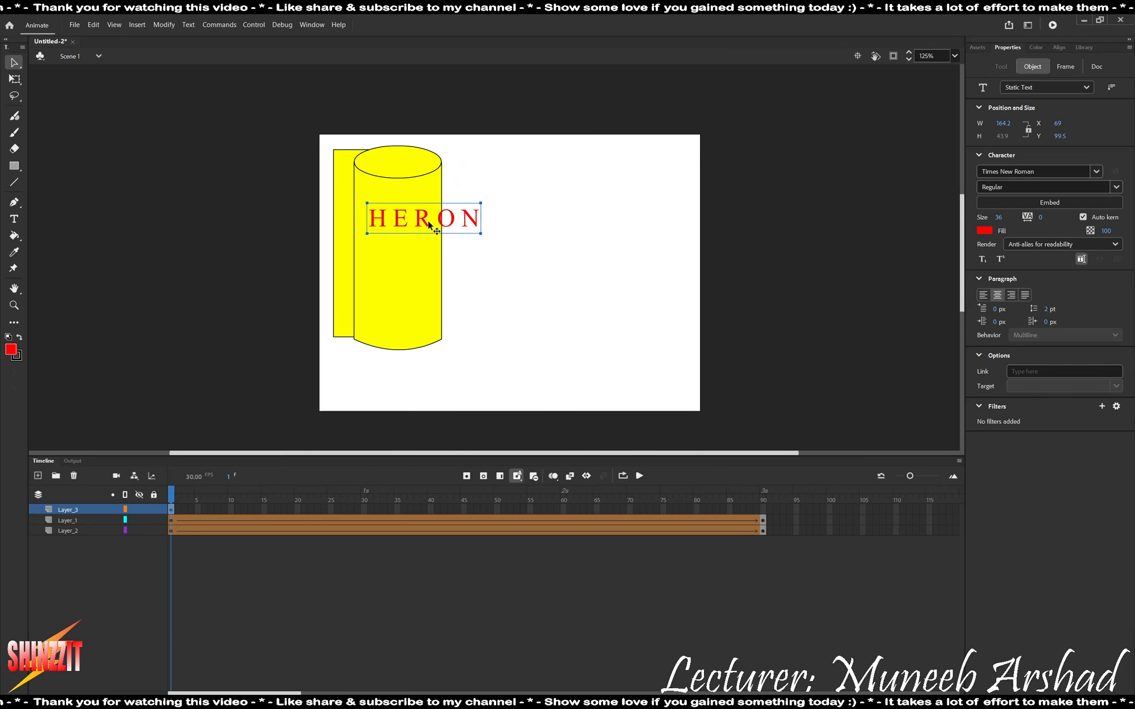
drag(443, 222, 518, 253)
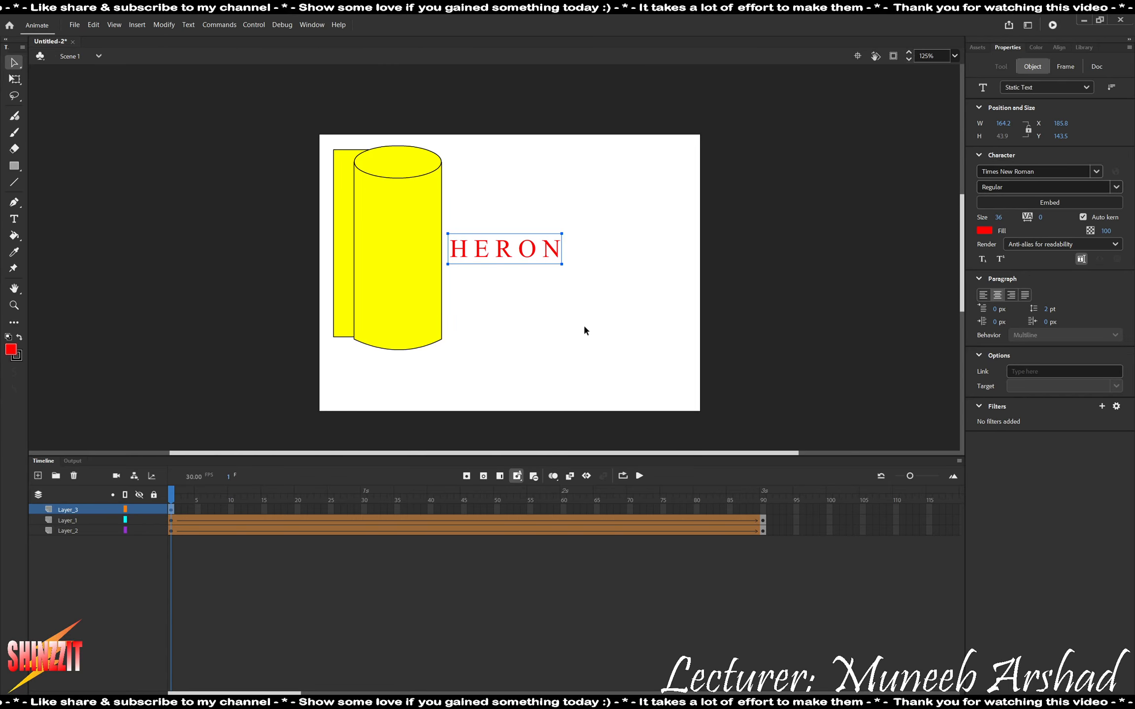
drag(172, 497, 690, 501)
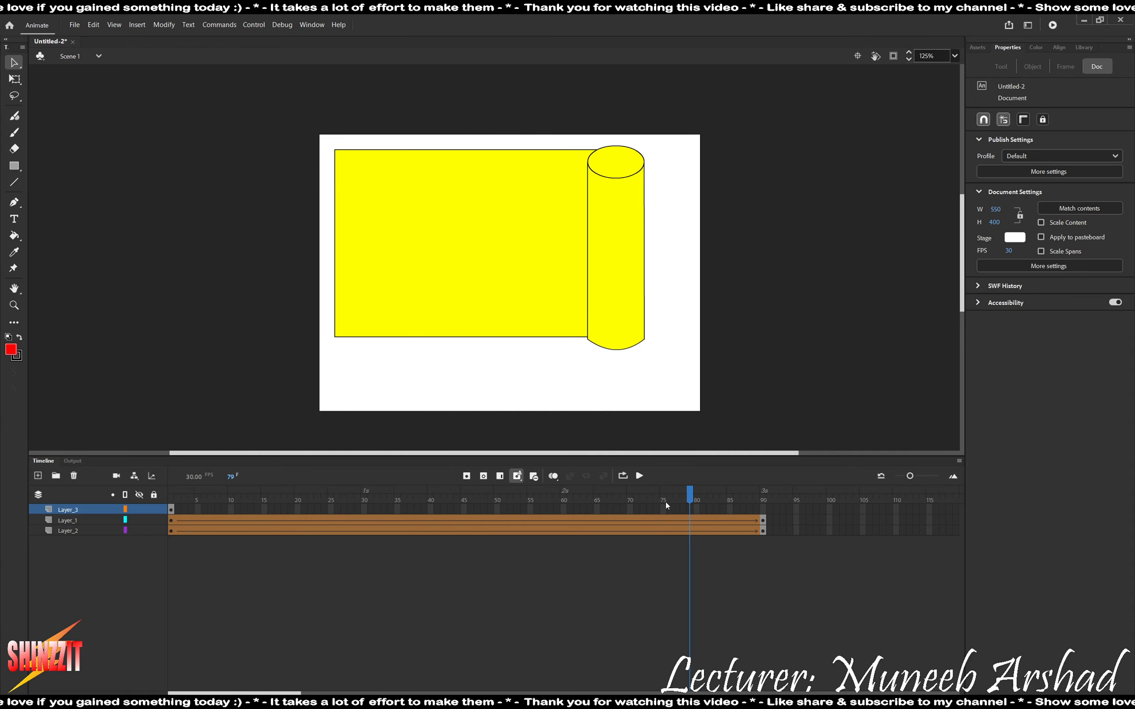
drag(690, 497, 172, 500)
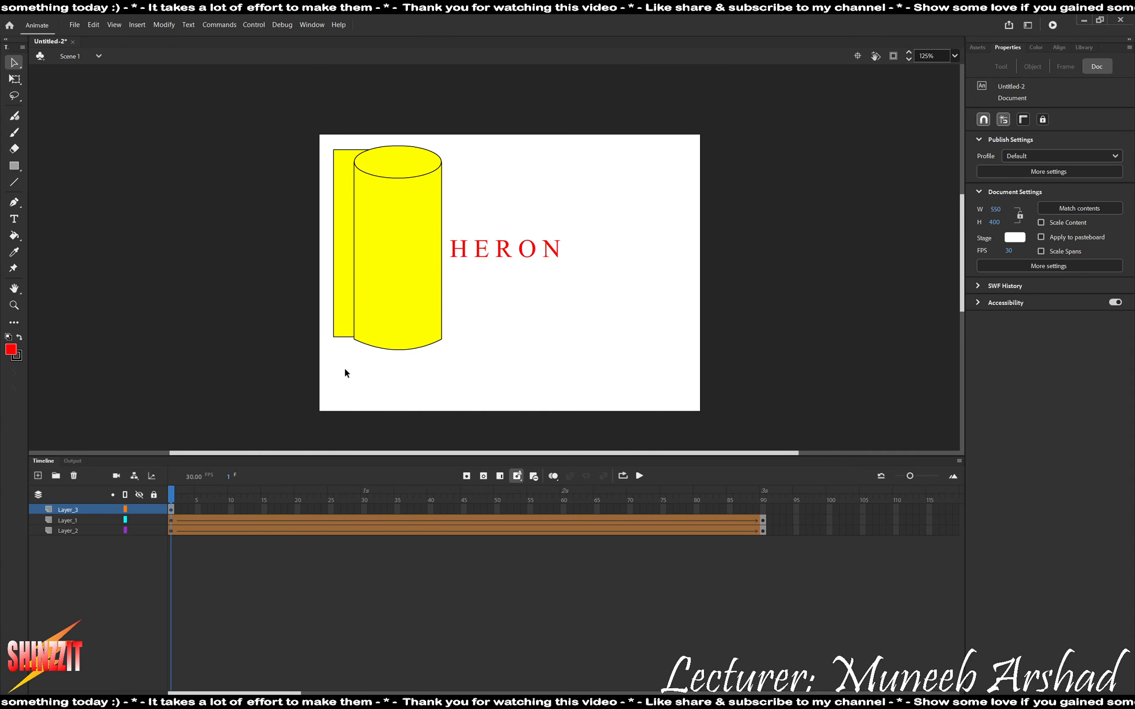
Enlarge the HERON text about its centre to about 262 × 70 px.
click(508, 257)
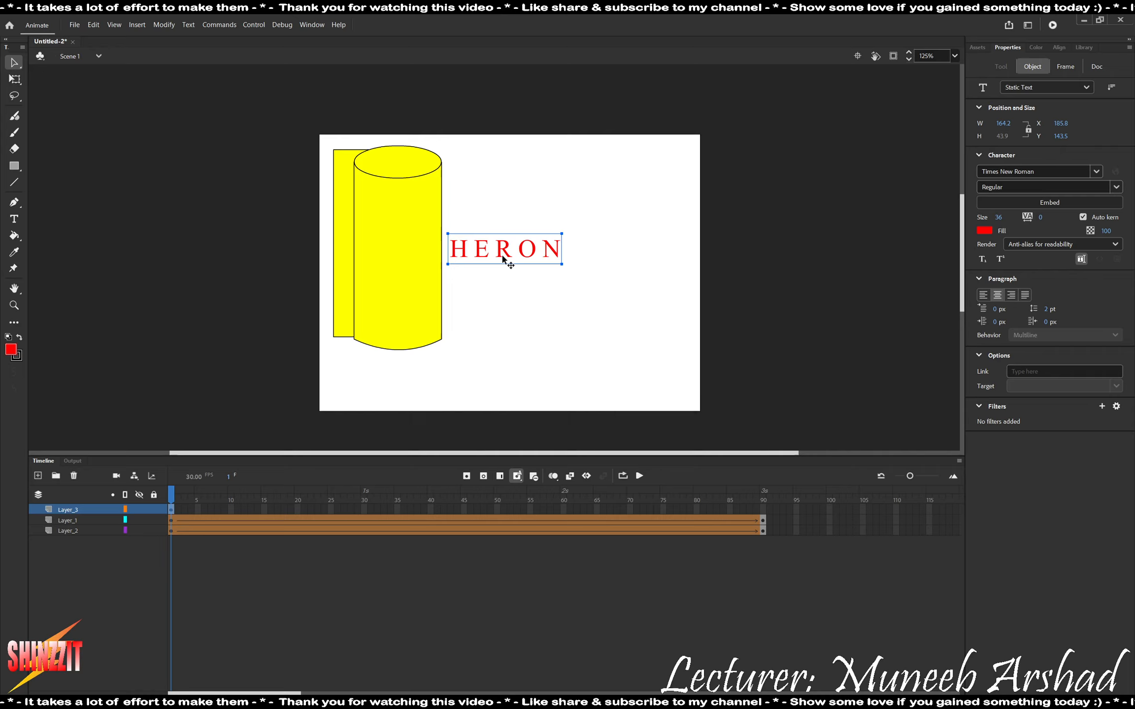
key(q)
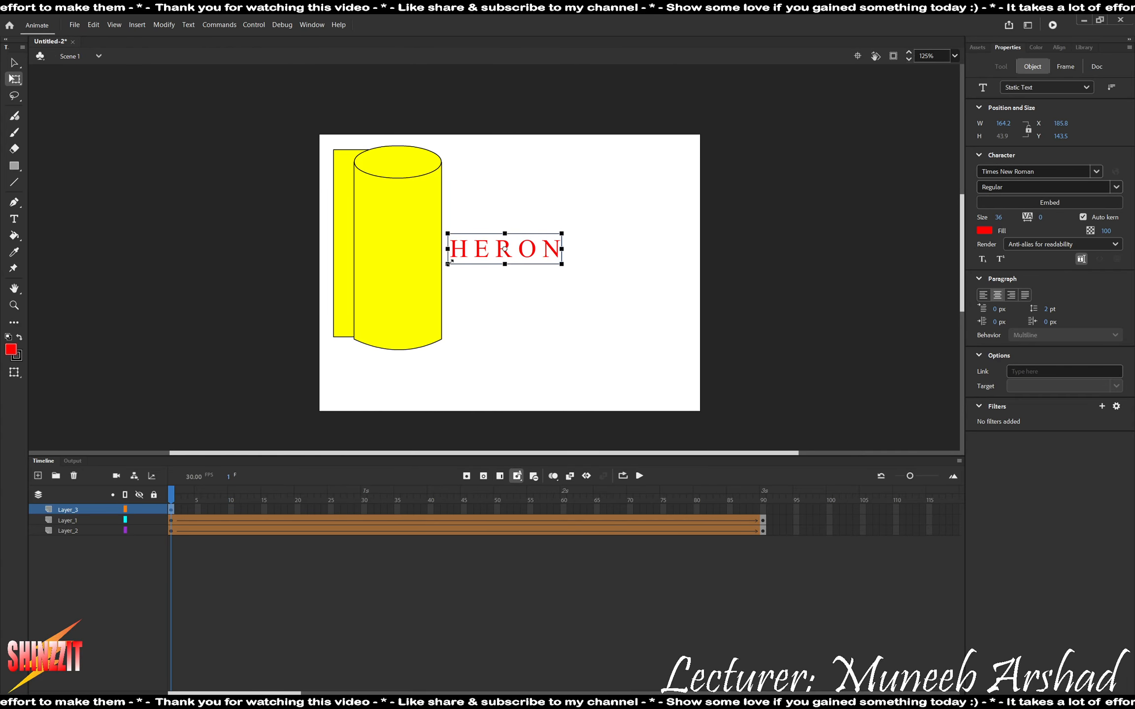
drag(448, 264, 415, 290)
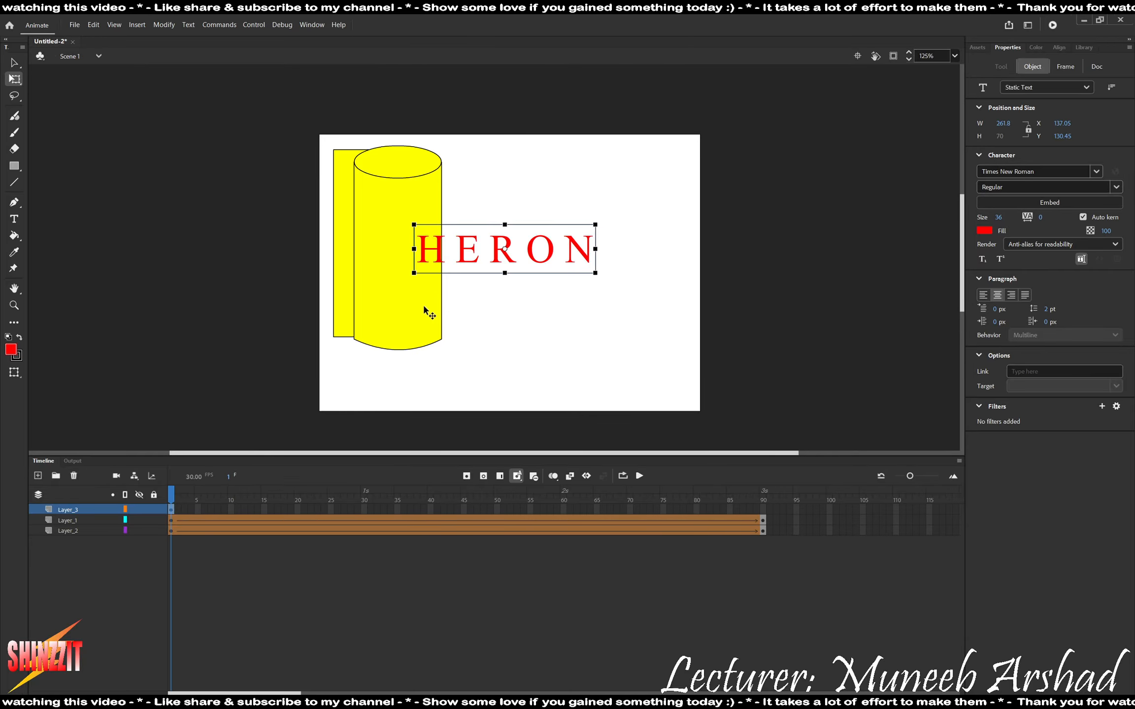
Insert a keyframe at frame 90 of Layer_3 to extend the HERON text, and return to frame 1.
right_click(765, 512)
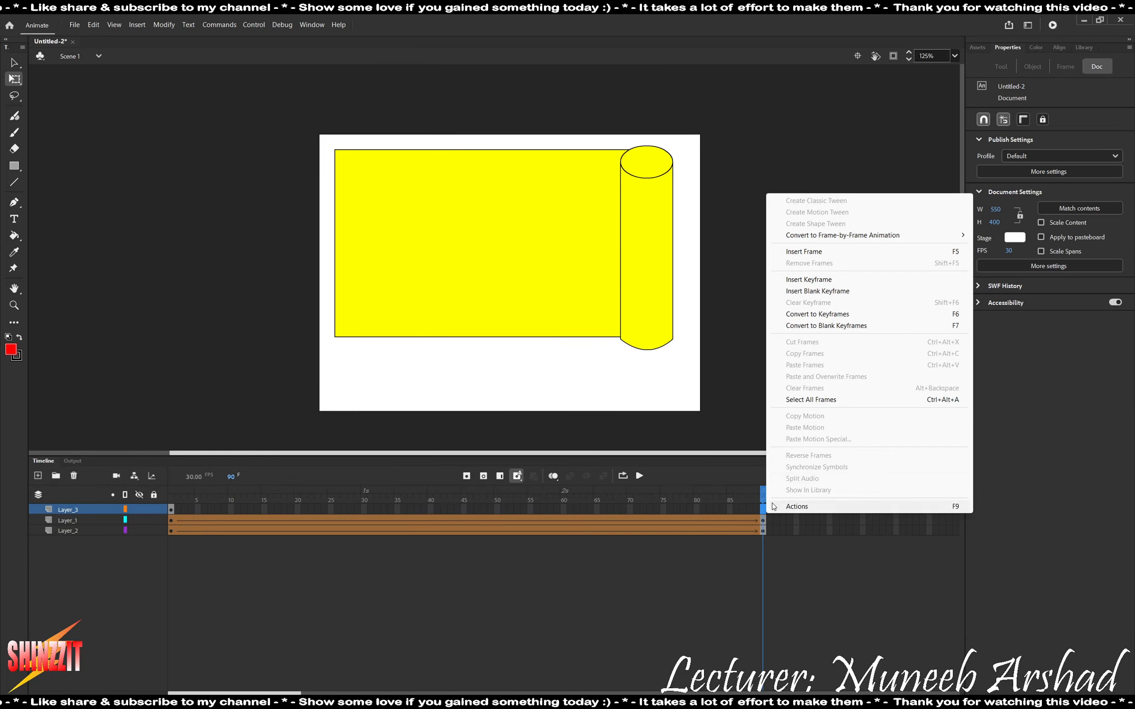
click(815, 282)
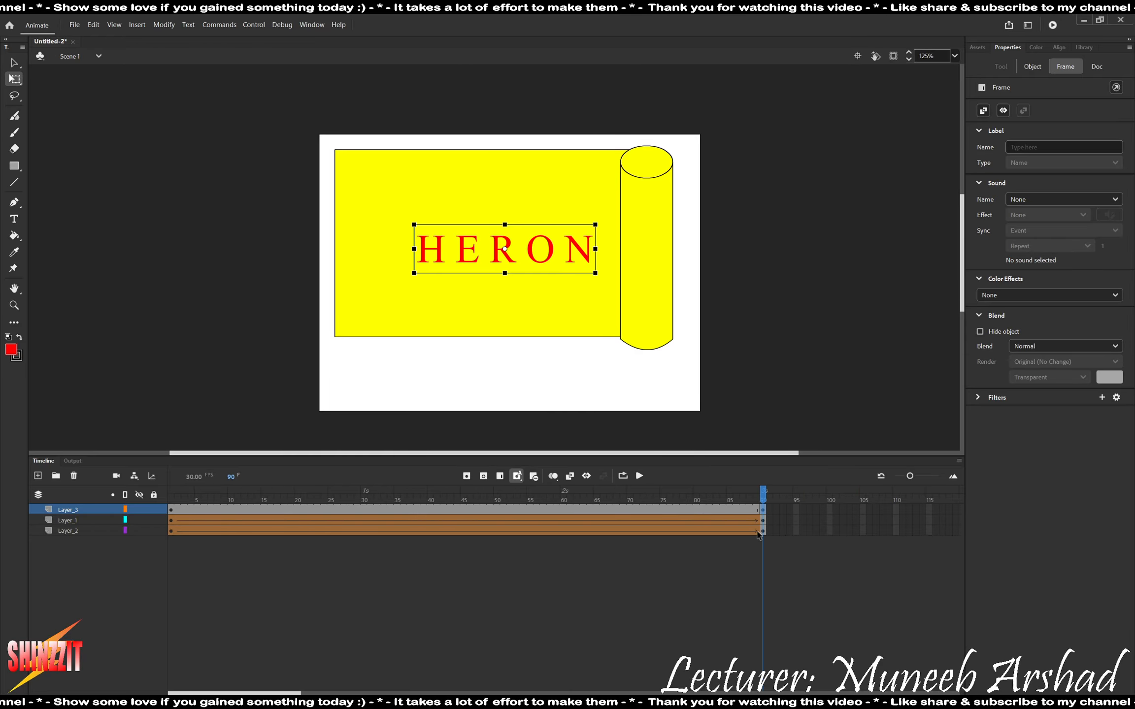
drag(763, 495, 172, 500)
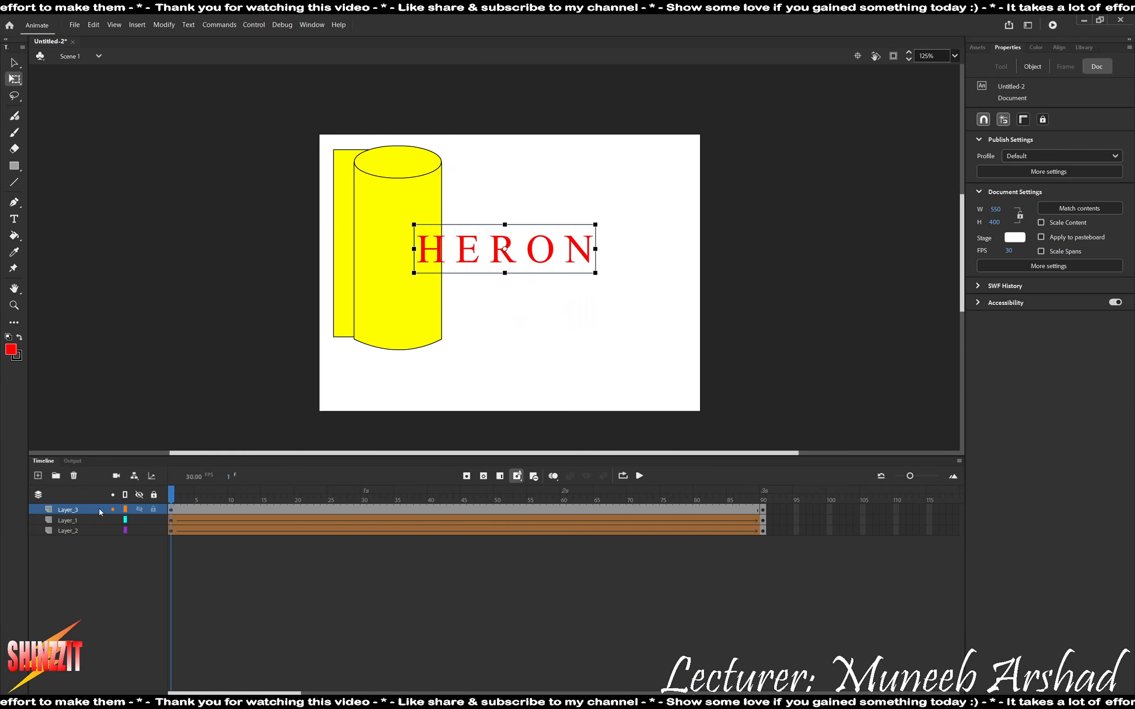
On a new layer above Layer_3, draw a green #00FF00 rectangle without stroke, about 90 × 221 px, ending at the roll's left edge.
click(38, 476)
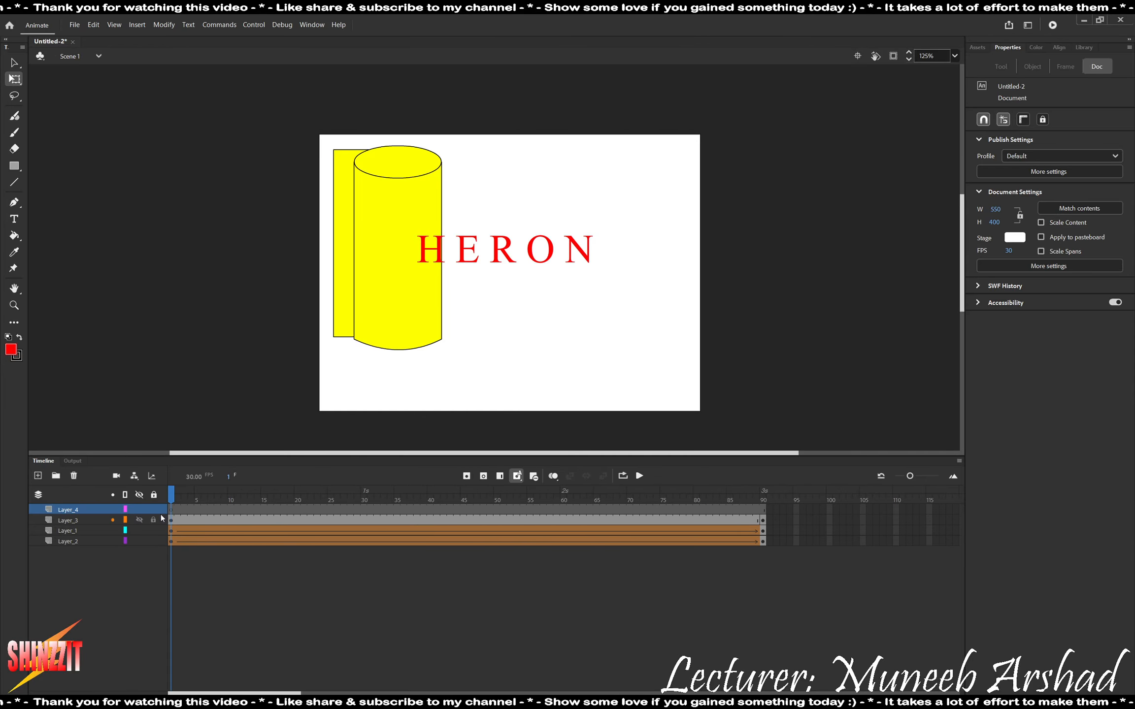
click(14, 165)
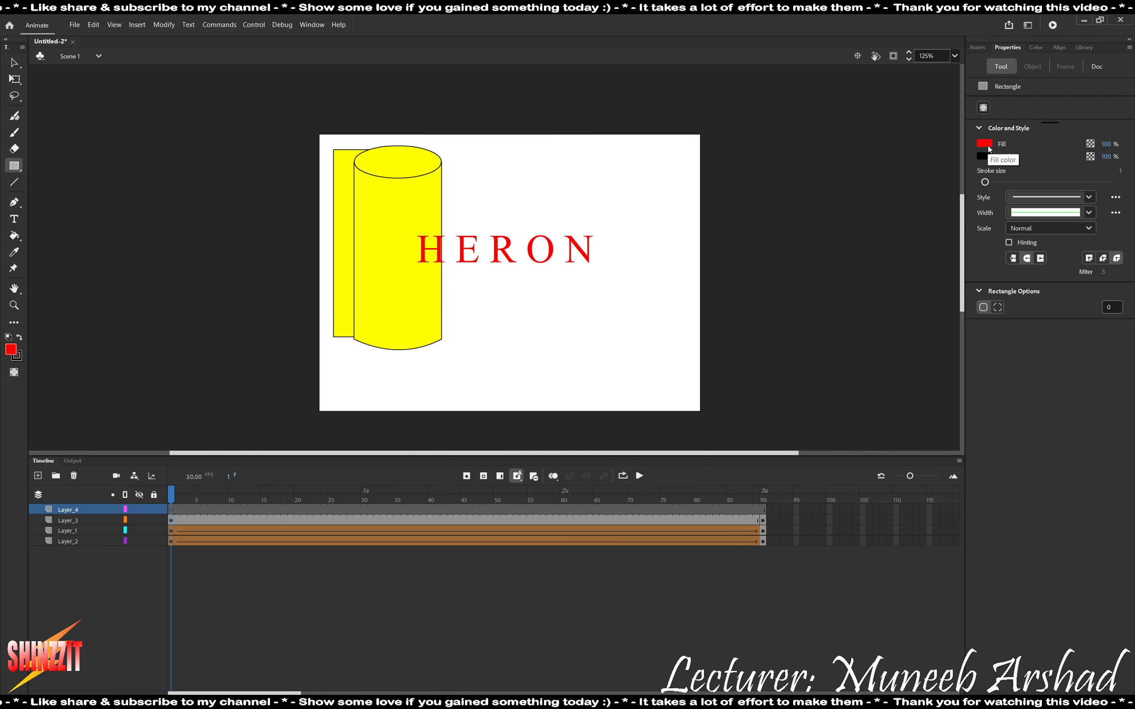
click(983, 156)
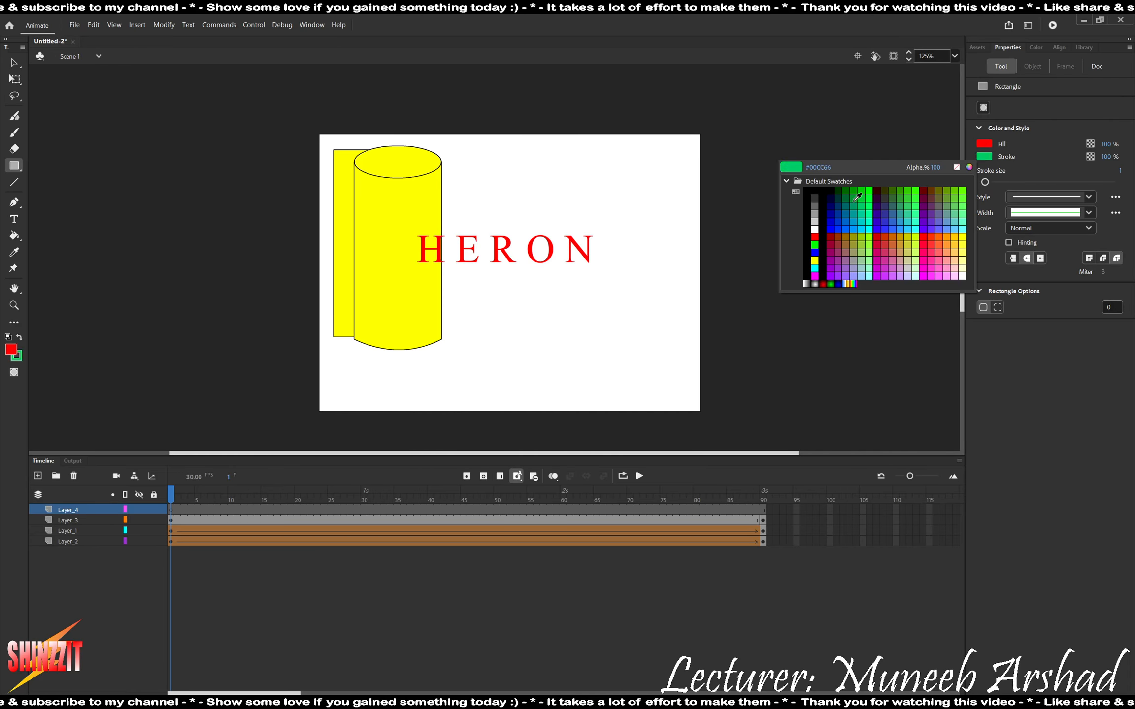
click(956, 168)
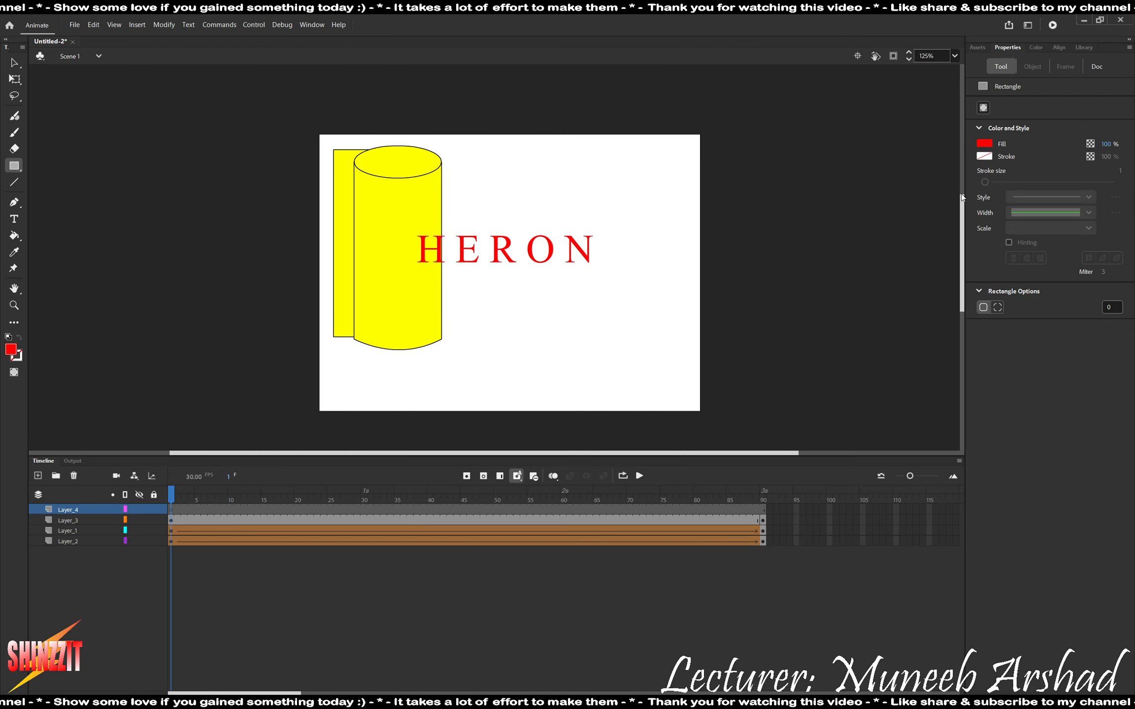
click(985, 143)
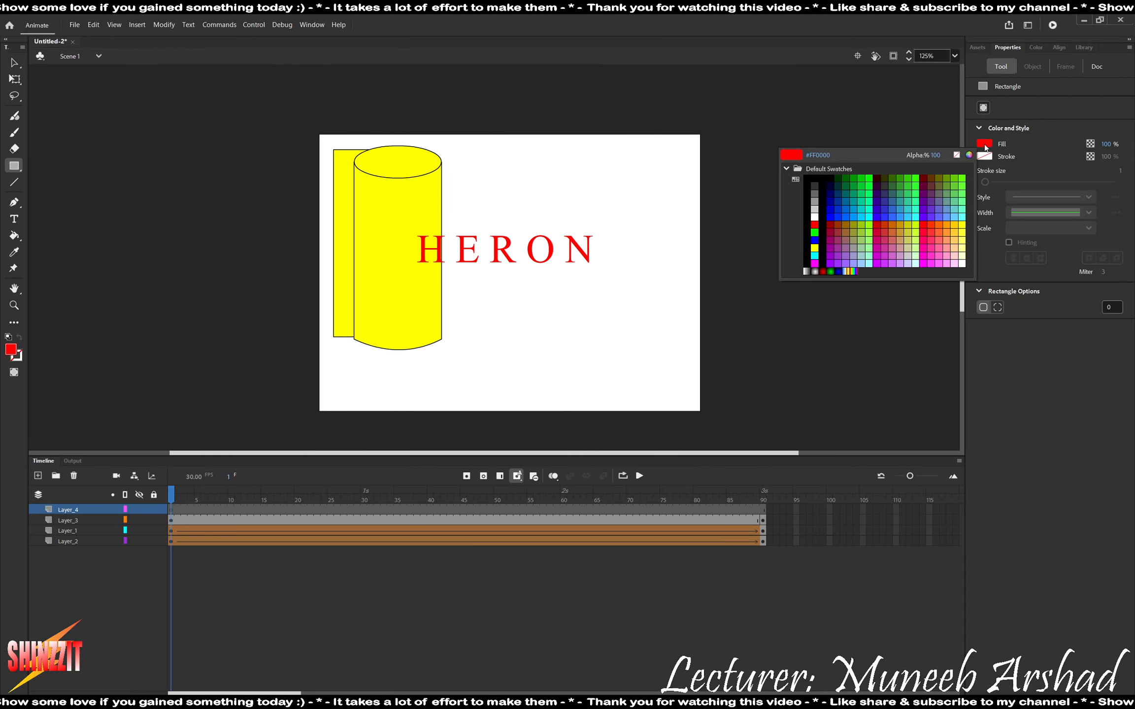
click(816, 234)
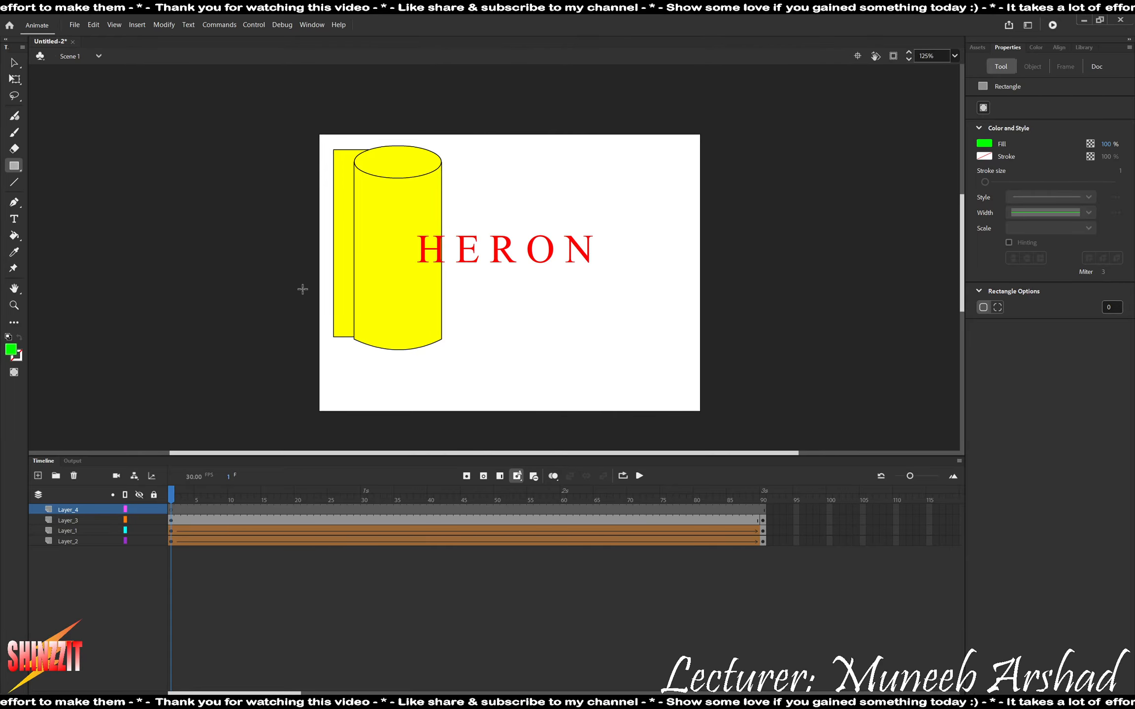
click(171, 515)
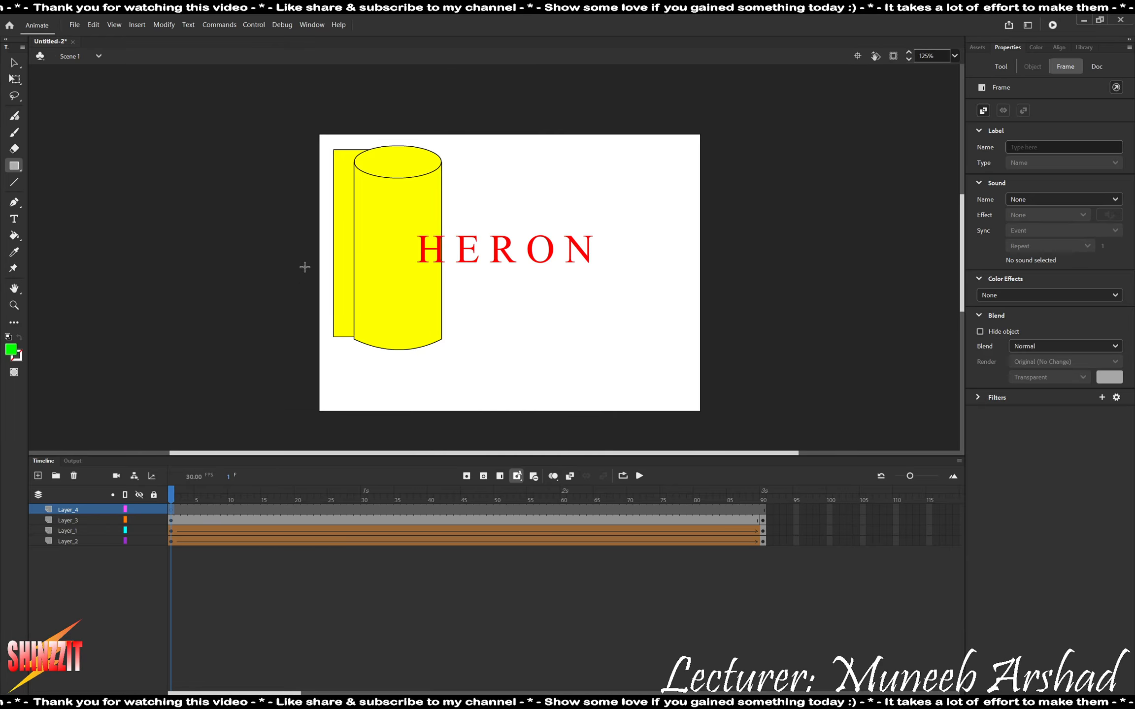
mouse_move(291, 173)
mouse_down()
mouse_move(347, 334)
mouse_move(312, 310)
mouse_move(349, 326)
mouse_up()
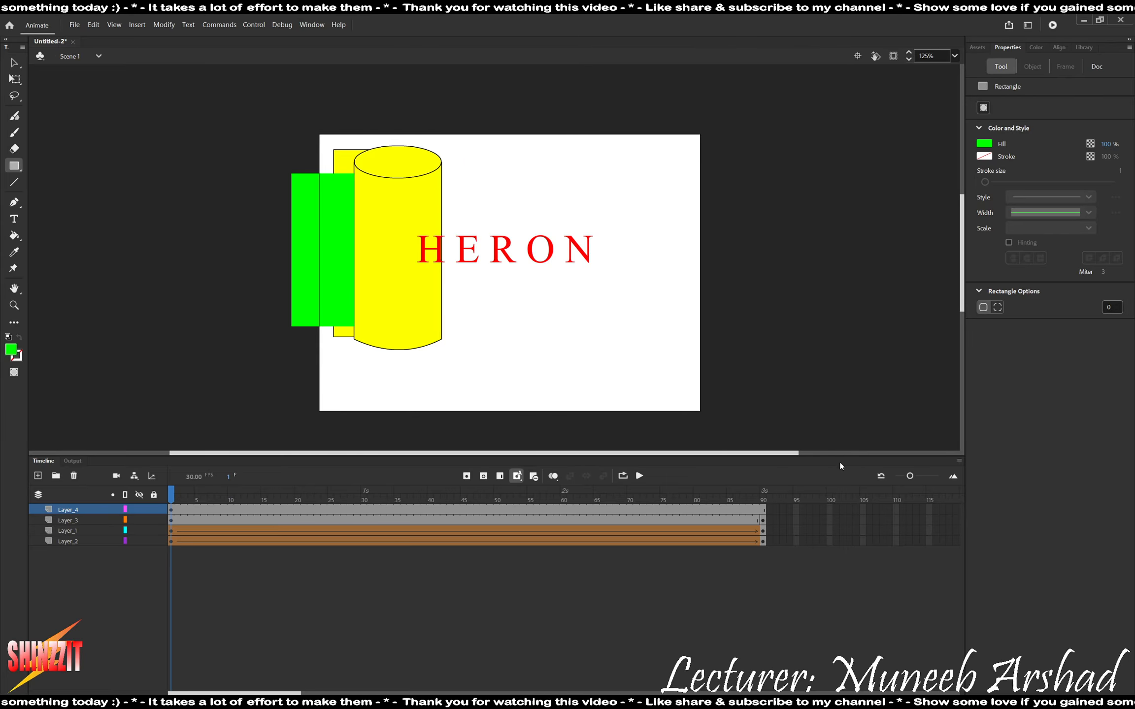
Insert a keyframe at frame 90 of Layer_4 and widen the green rectangle from its left edge to about 475 px, reaching the roll.
click(762, 512)
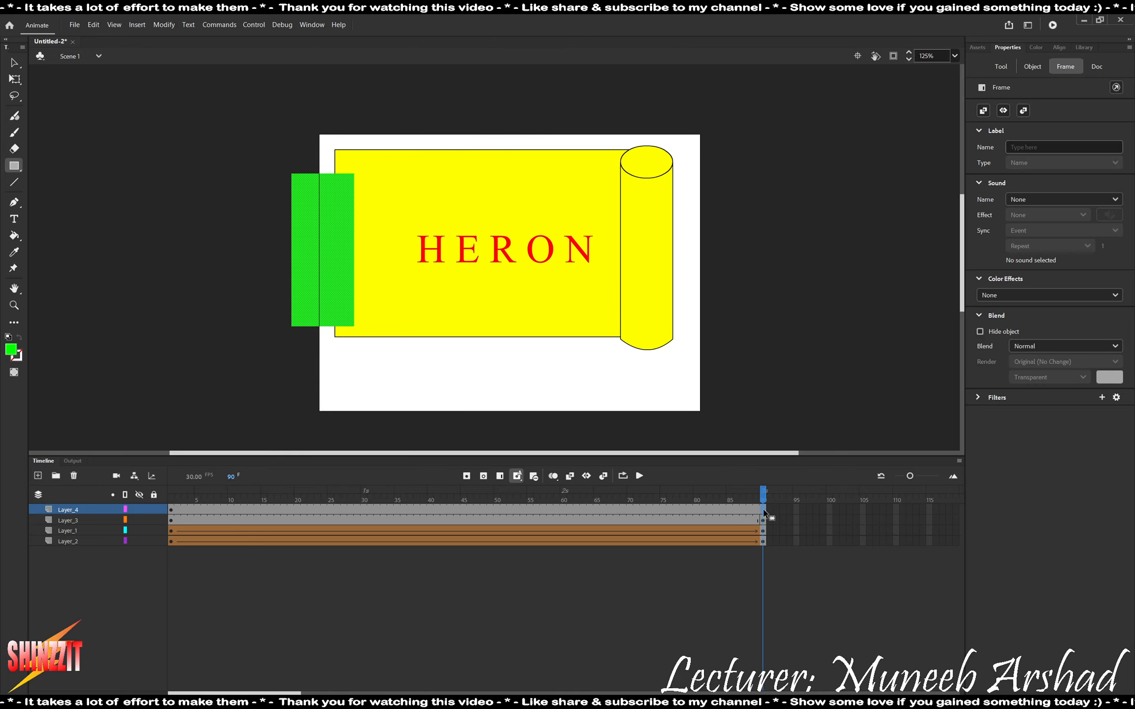
right_click(763, 513)
click(807, 276)
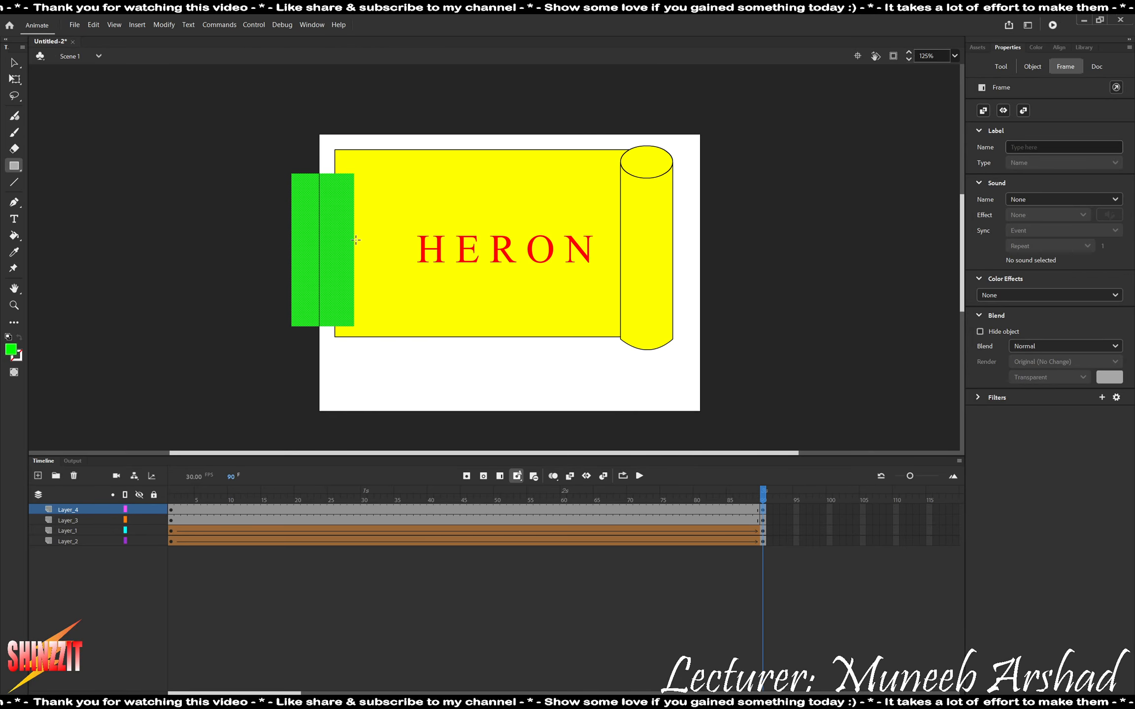
key(q)
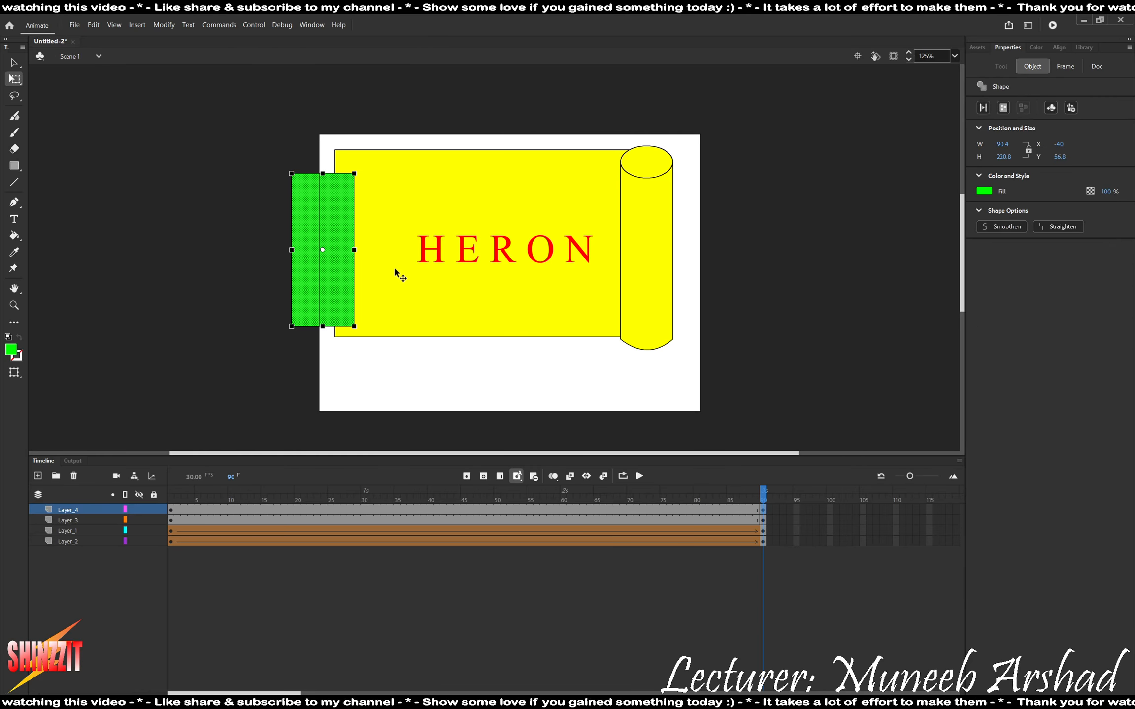
key(alt)
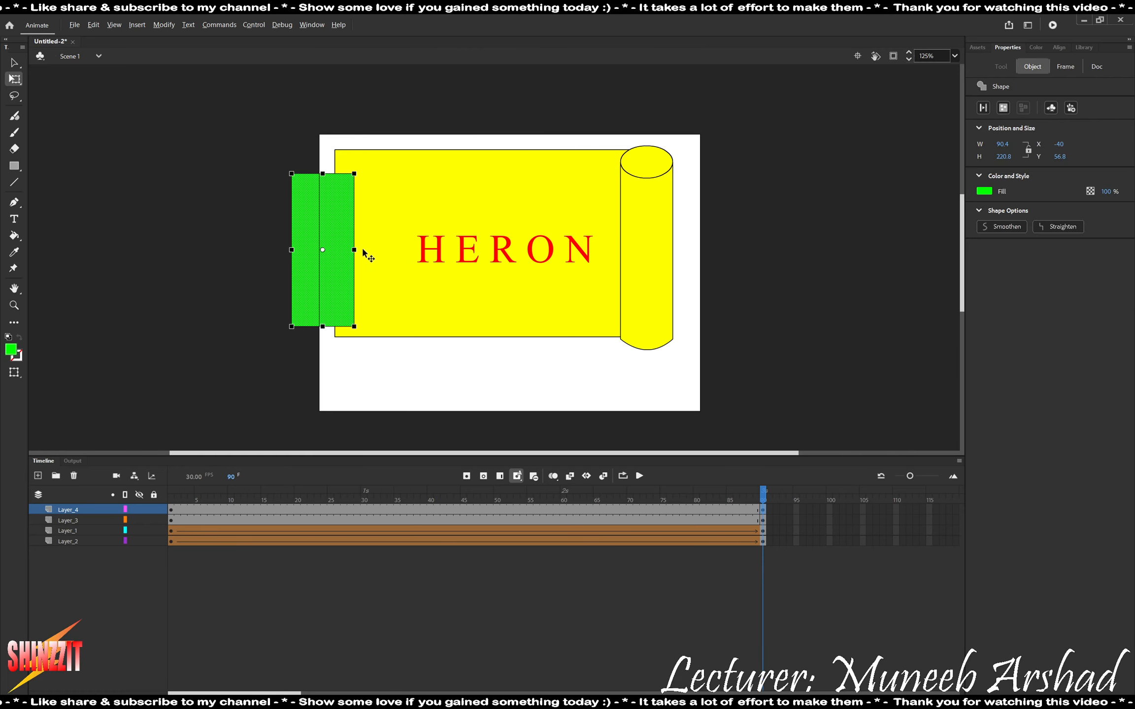
drag(353, 250, 616, 236)
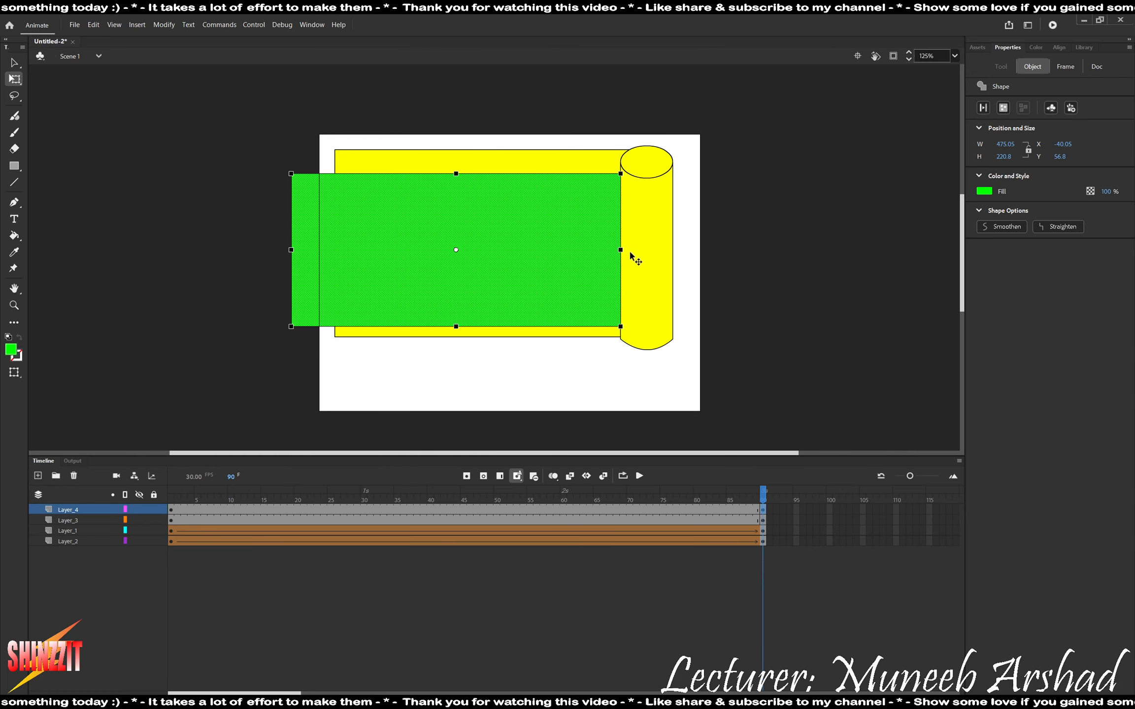
Create a shape tween between the green rectangle's keyframes on Layer_4 and return to frame 1.
click(385, 508)
right_click(384, 509)
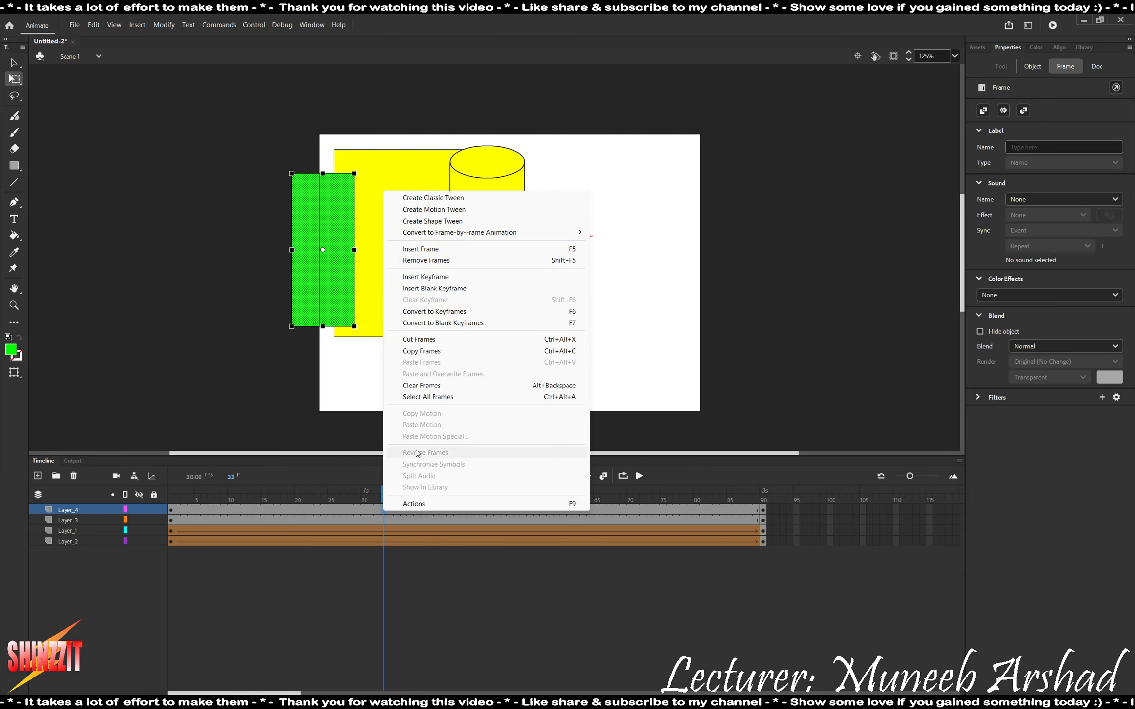
click(437, 221)
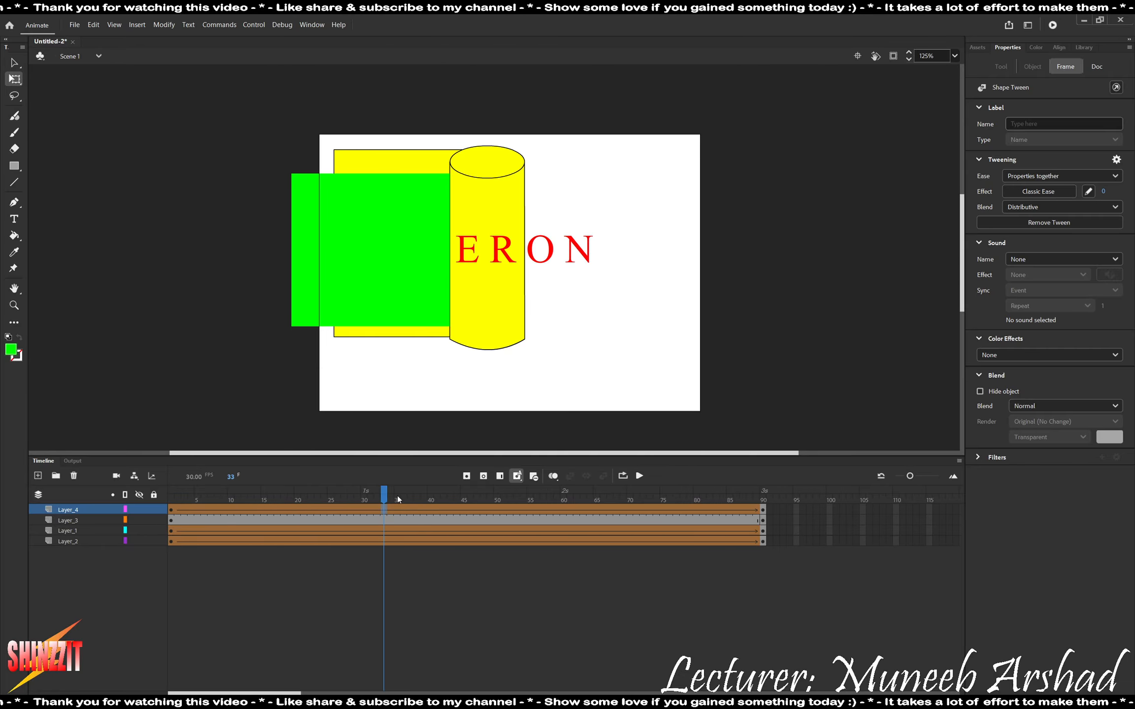
drag(383, 499, 72, 491)
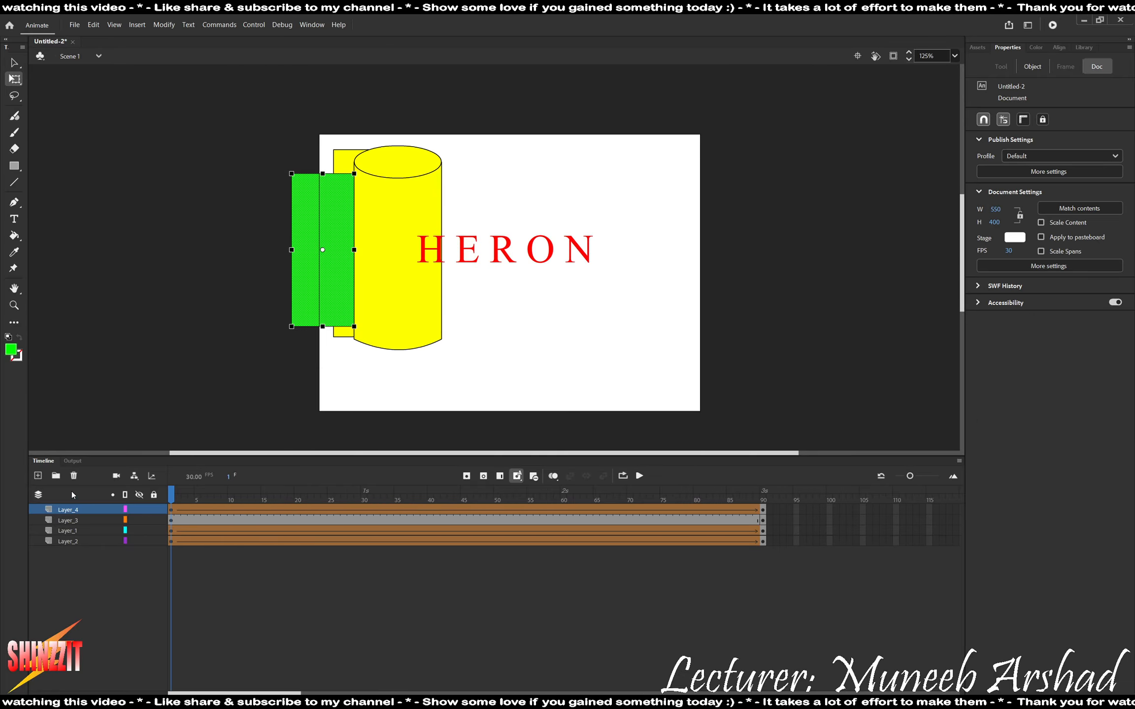
Play back the animation to check the green rectangle's shape tween over the HERON text.
key(Return)
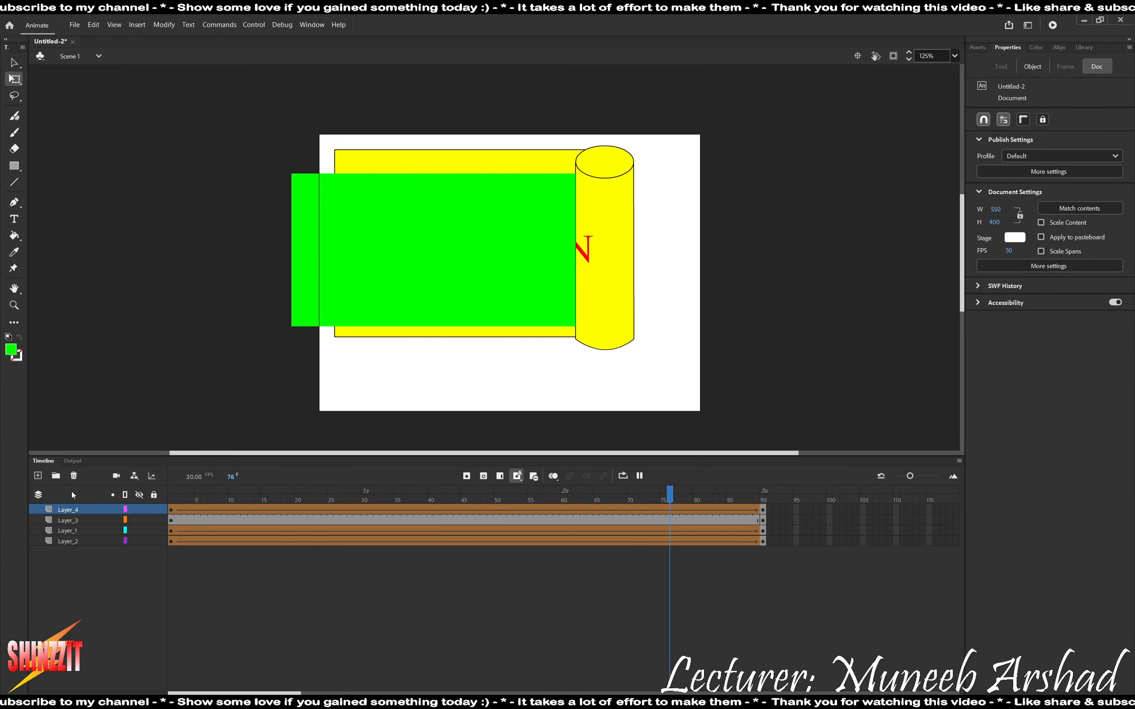
key(Return)
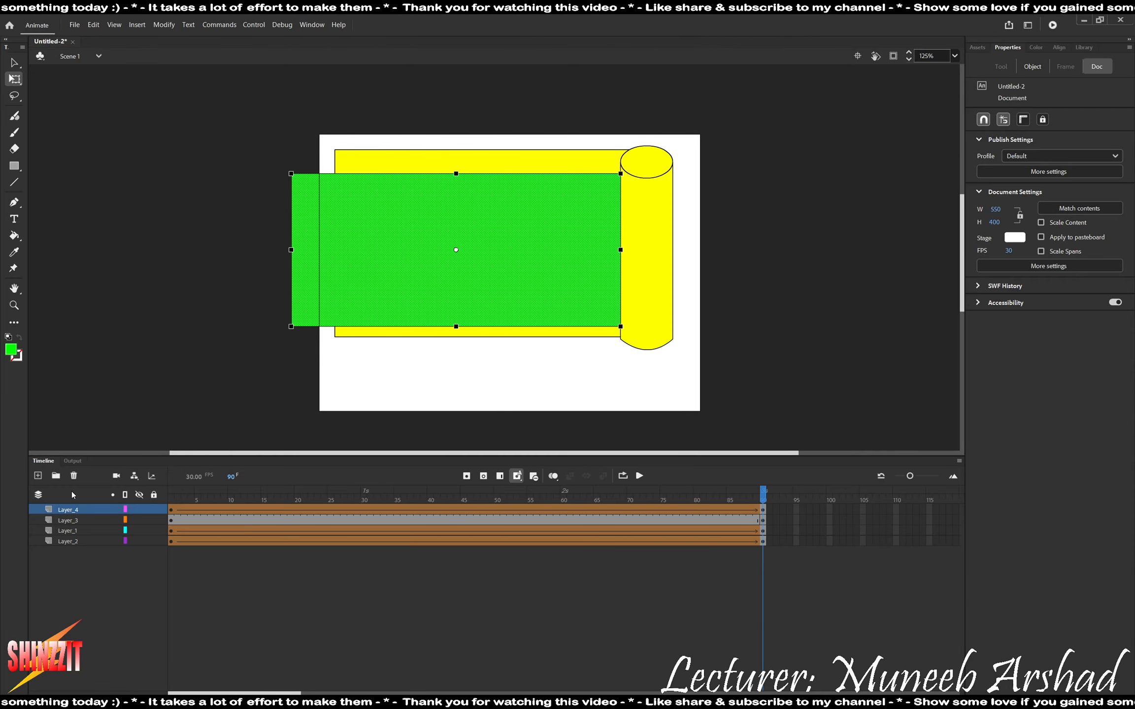
key(Return)
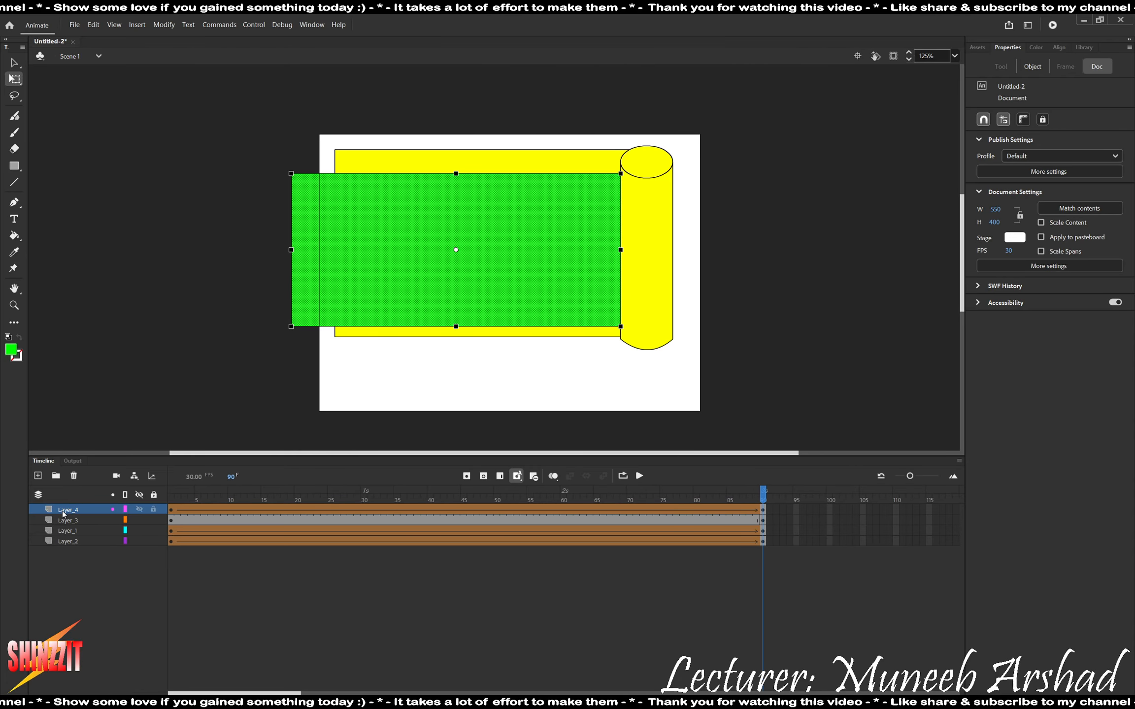
Turn Layer_4 into a mask over the HERON text on Layer_3 and play the masked animation.
right_click(63, 513)
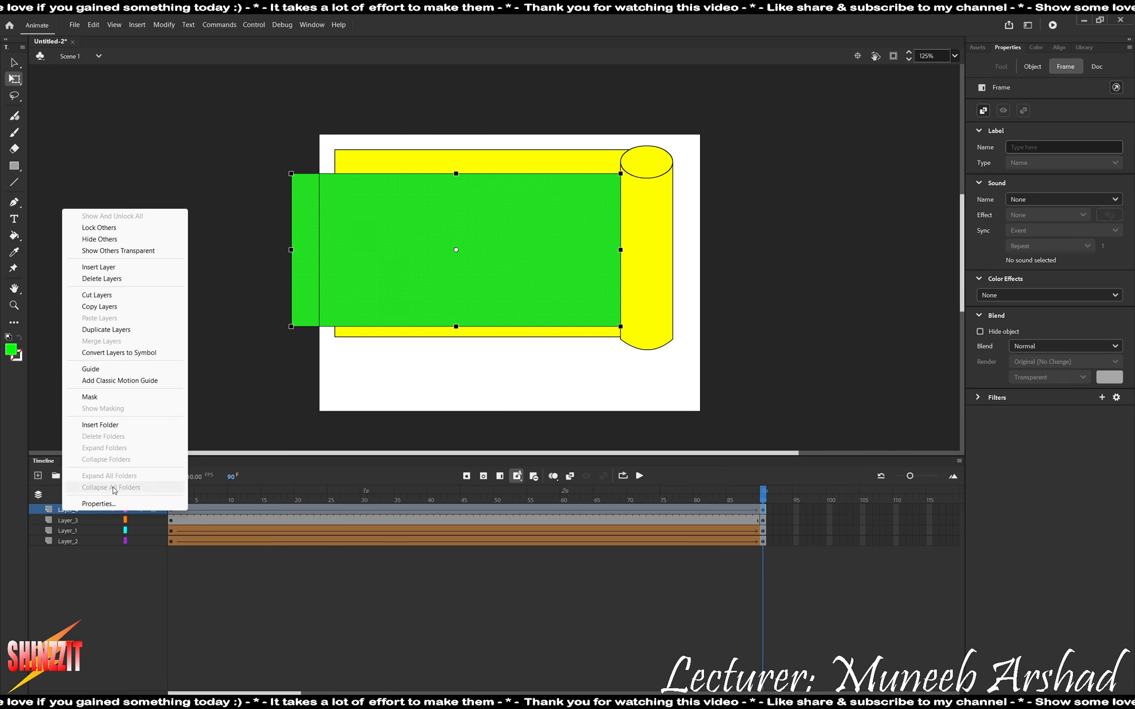
click(92, 397)
click(214, 617)
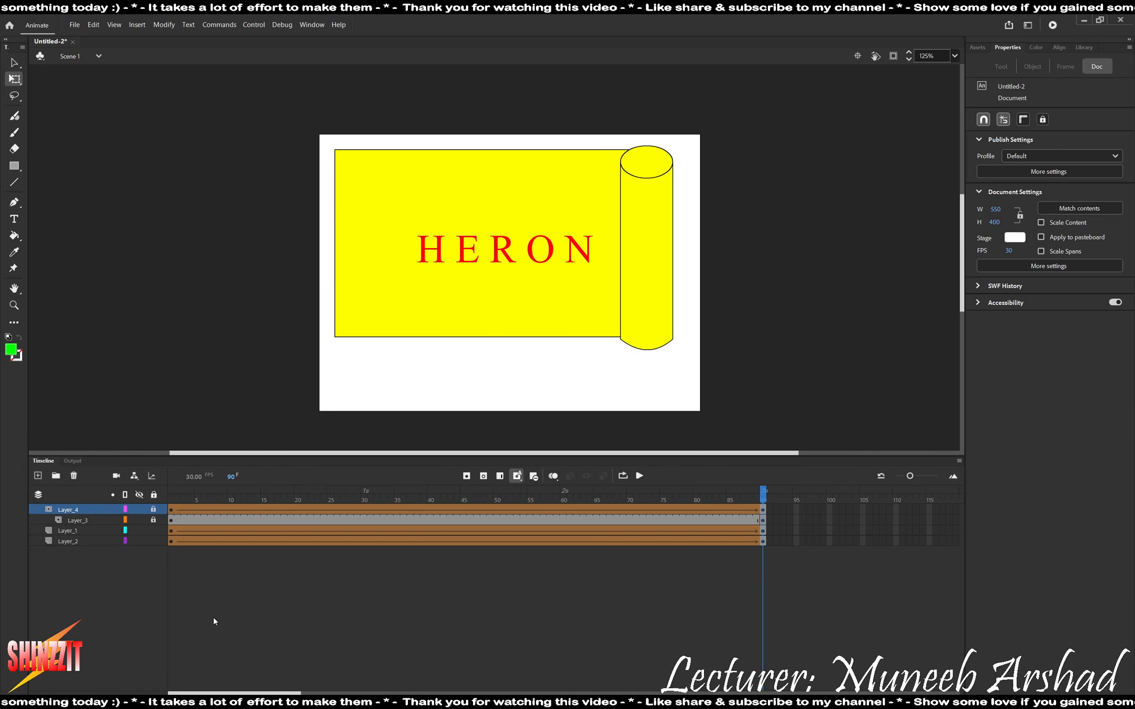
key(Return)
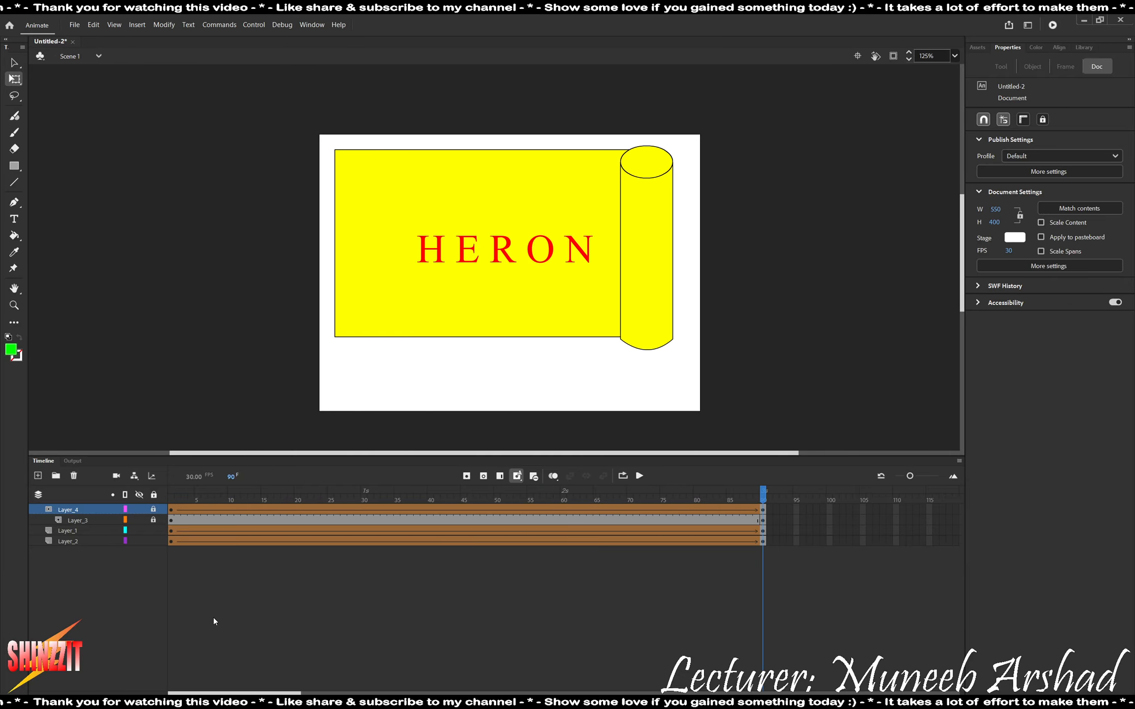
Add a new layer above Layer_4 and insert keyframes at frame 91 on the four existing layers.
click(42, 478)
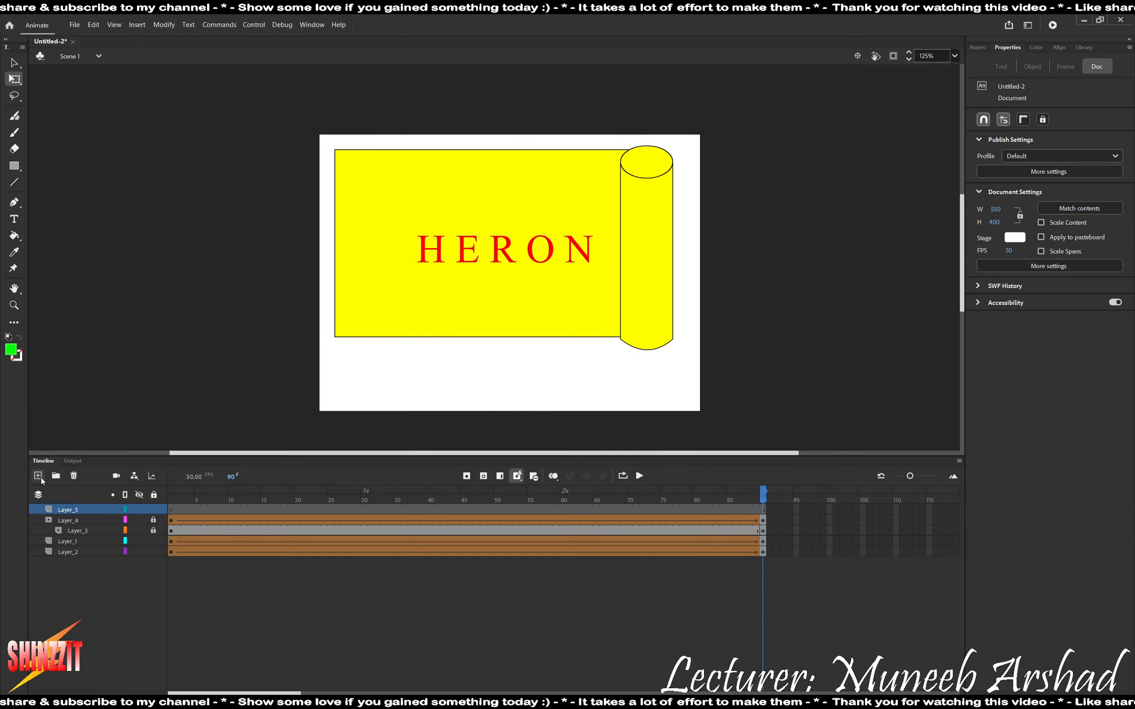
right_click(768, 508)
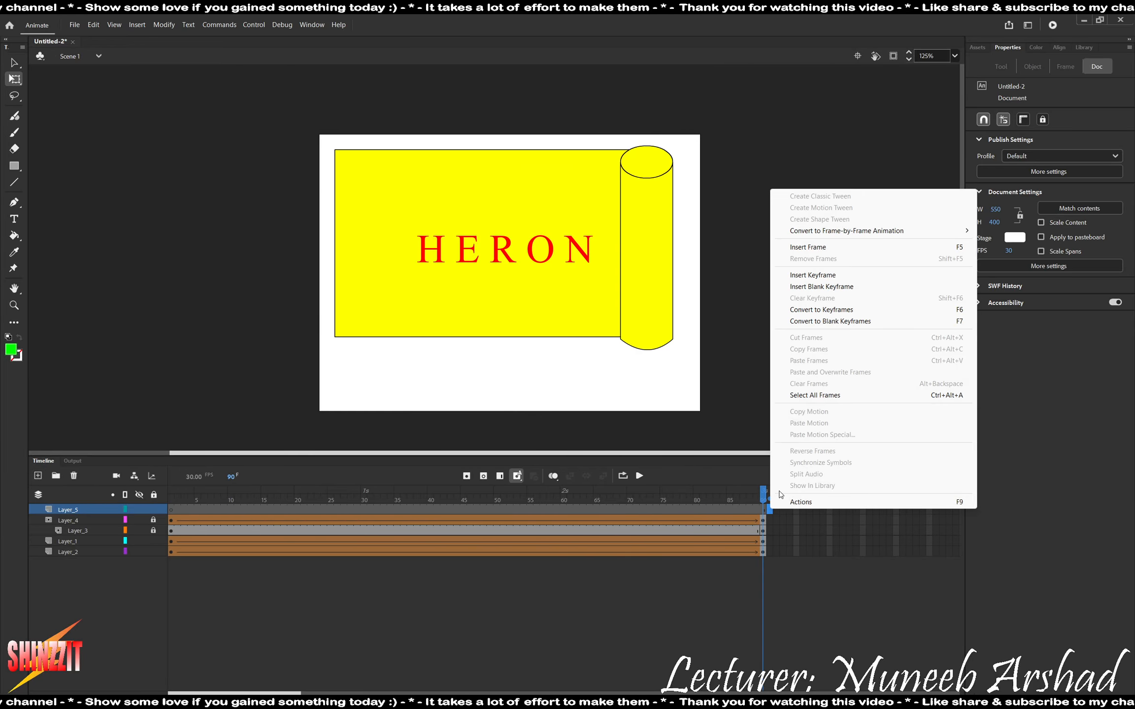
click(807, 286)
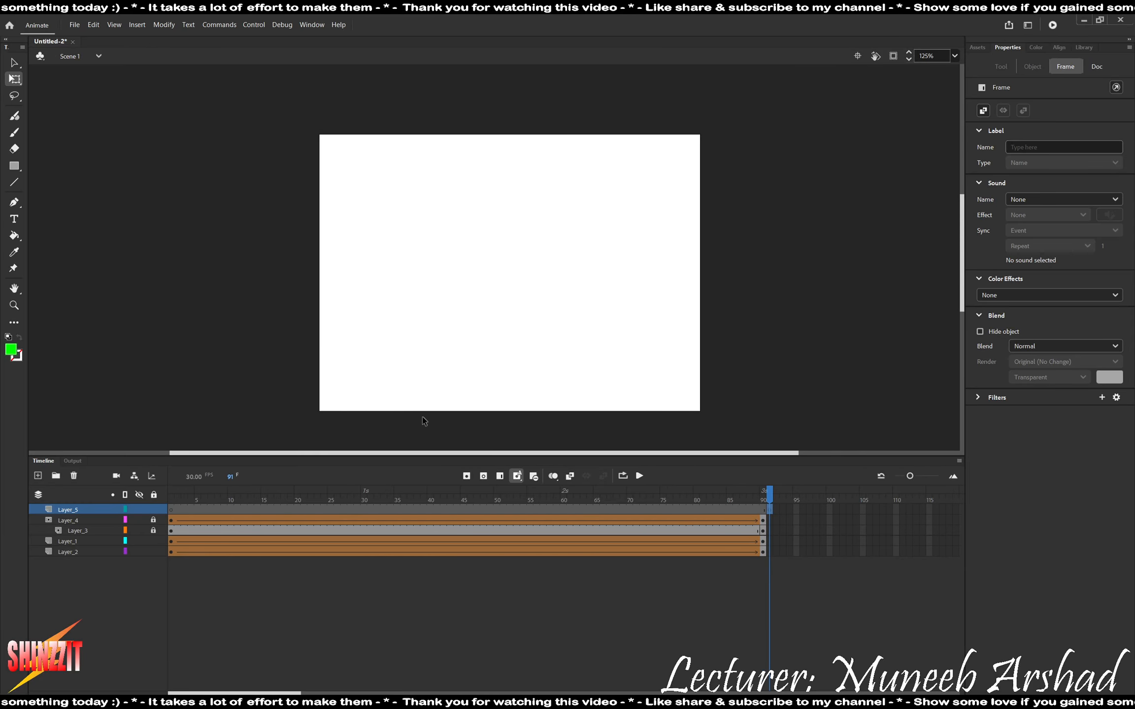
drag(770, 520, 769, 550)
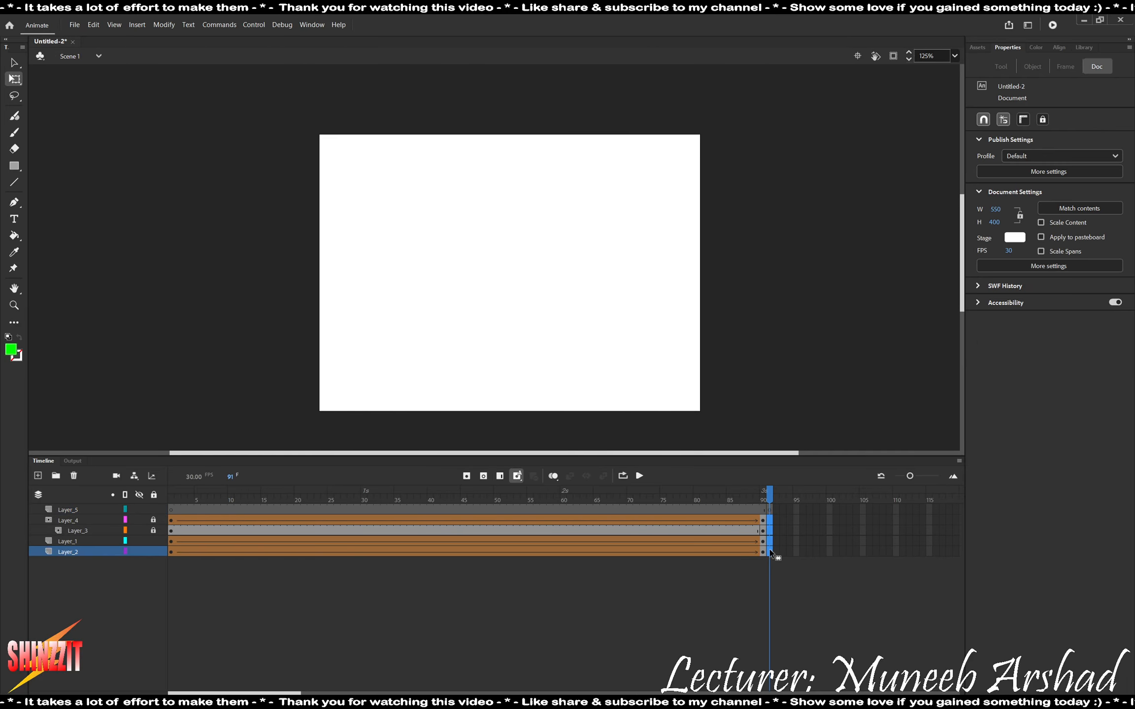
right_click(771, 553)
click(837, 320)
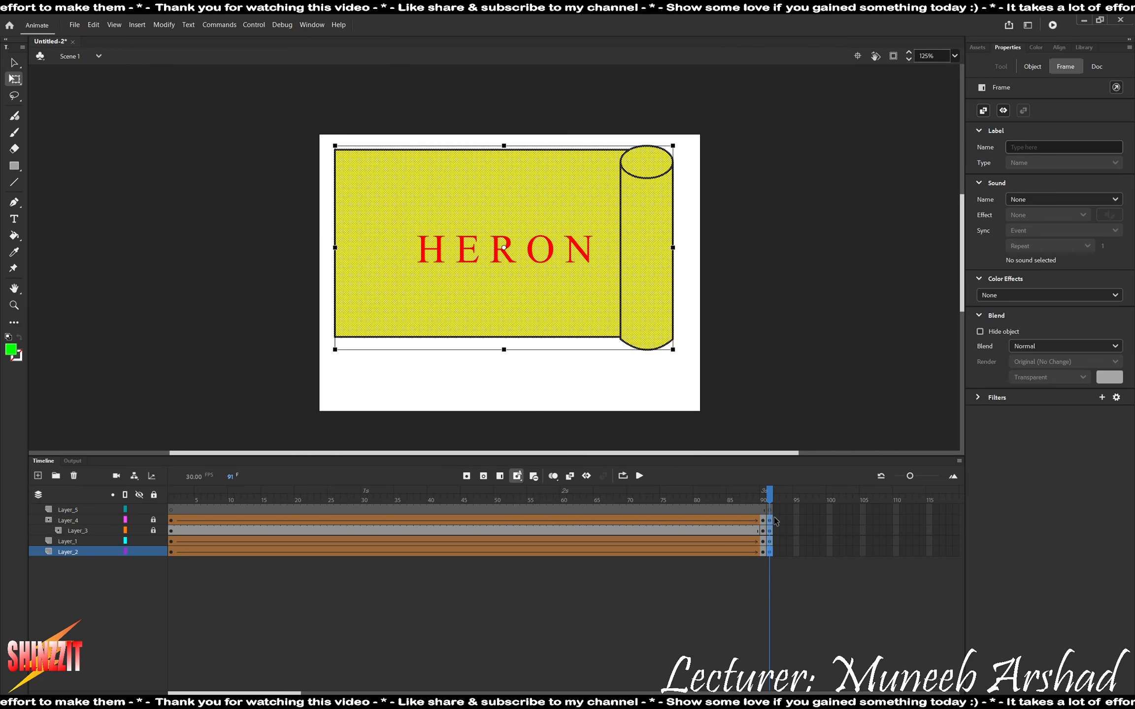
At frame 91 of Layer_5, add the red static text "villa holidays" below the towel in Times New Roman, size 36.
click(770, 510)
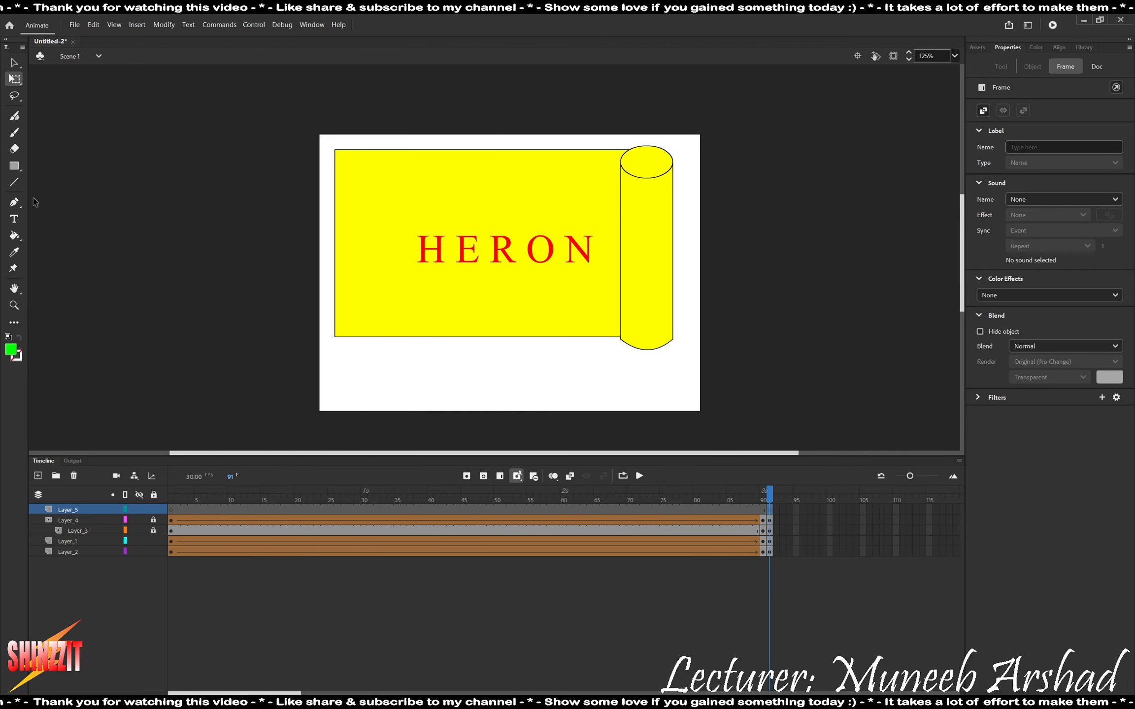
click(15, 220)
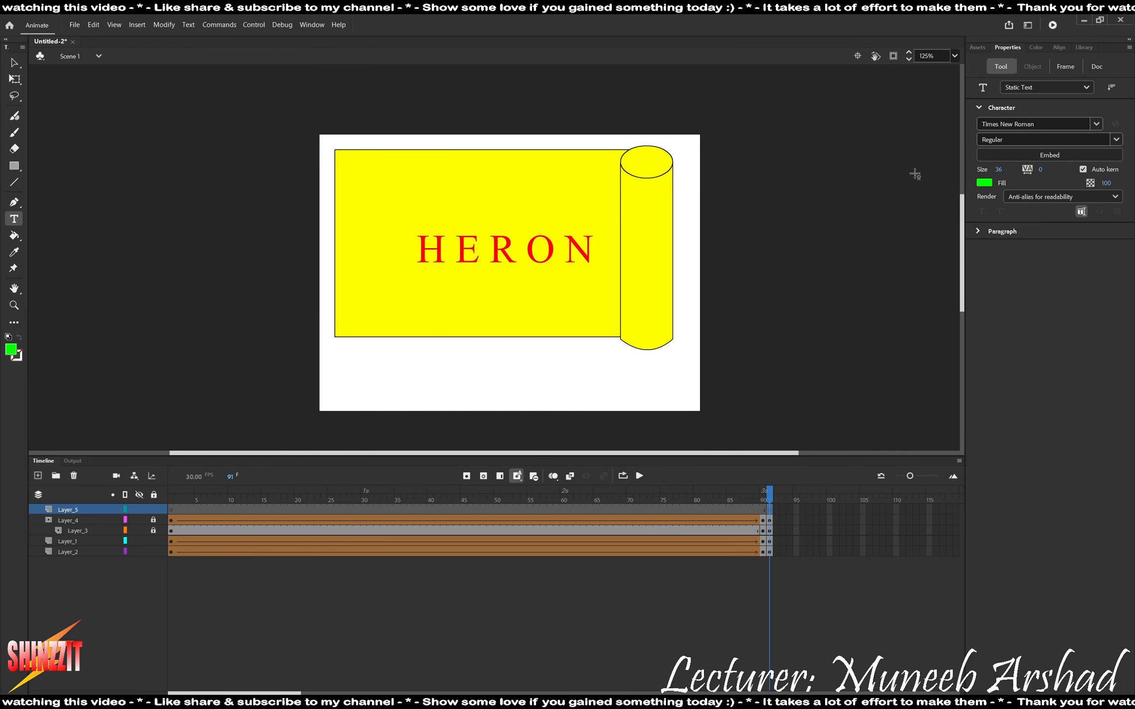
click(985, 183)
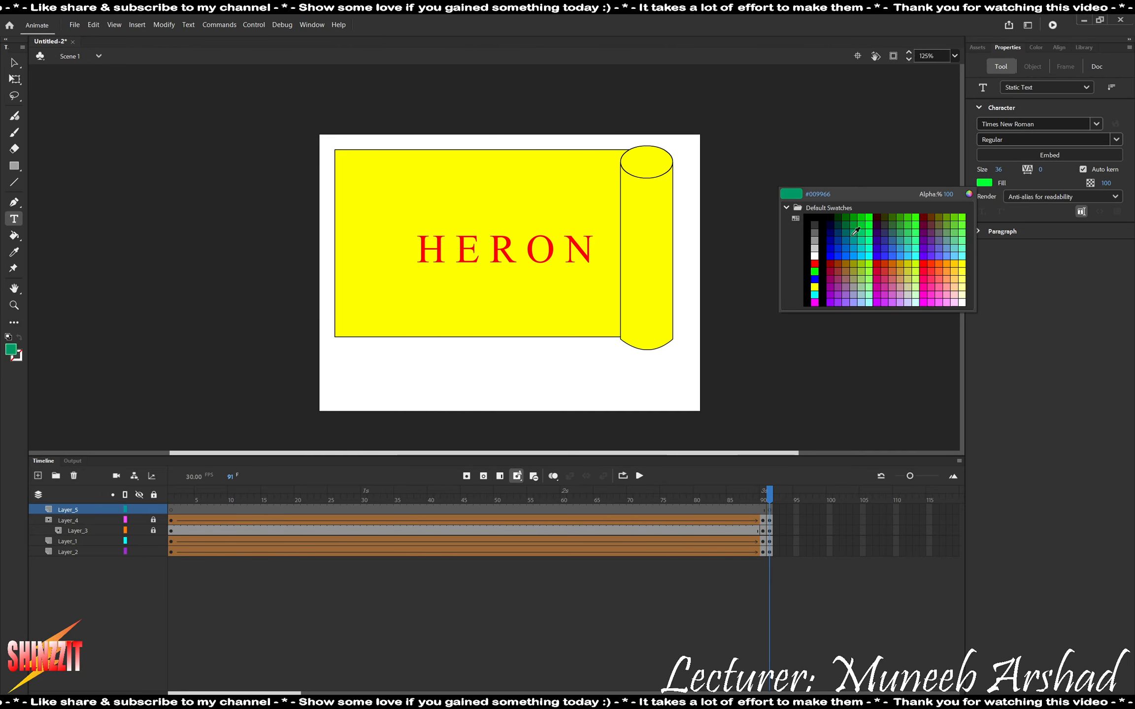
click(814, 262)
click(393, 364)
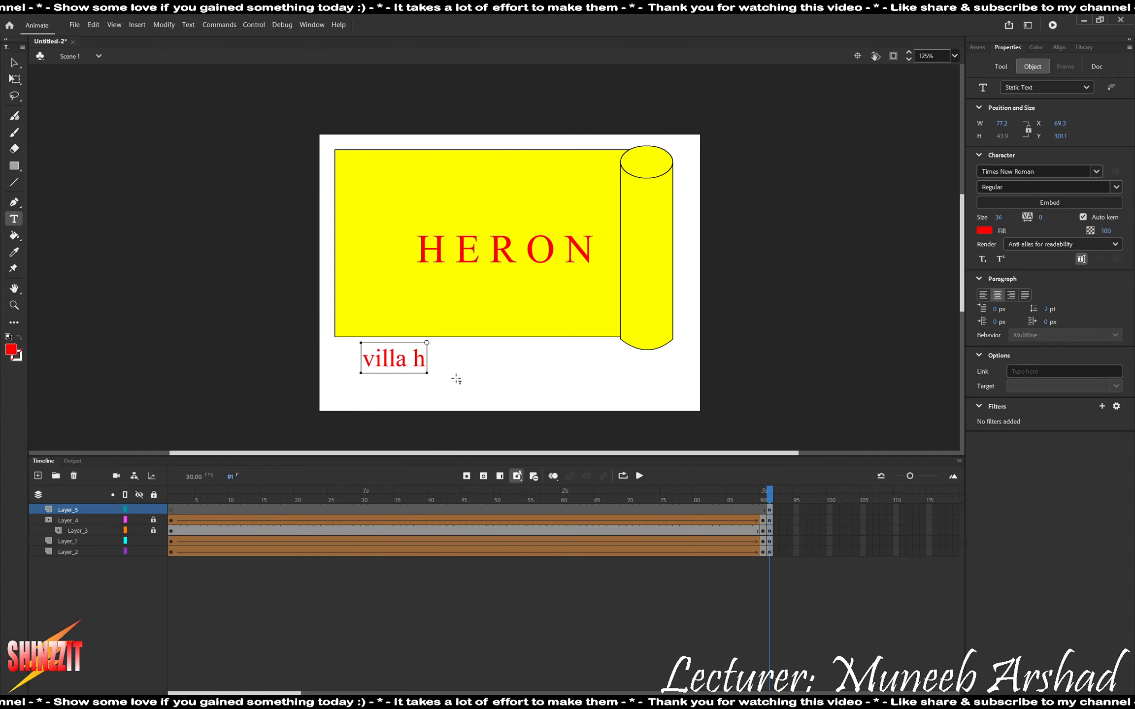
text(villa holidays)
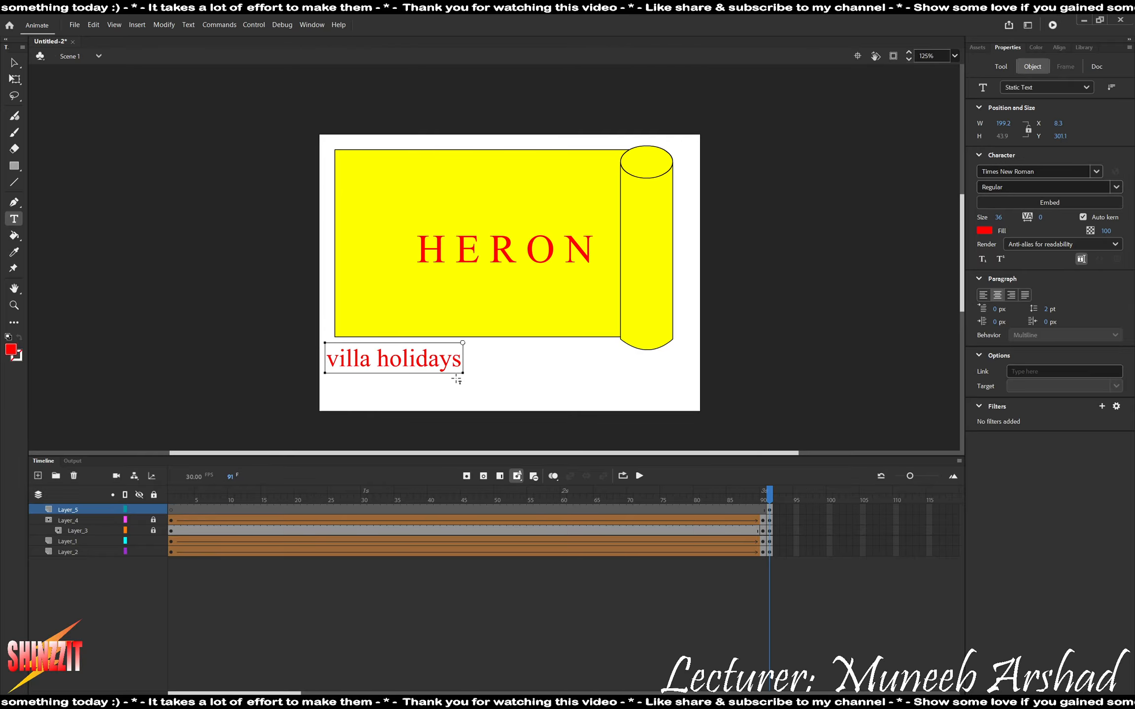
Capitalize both initials of the new text so that it reads "Villa Holidays".
key(BackSpace)
text(H)
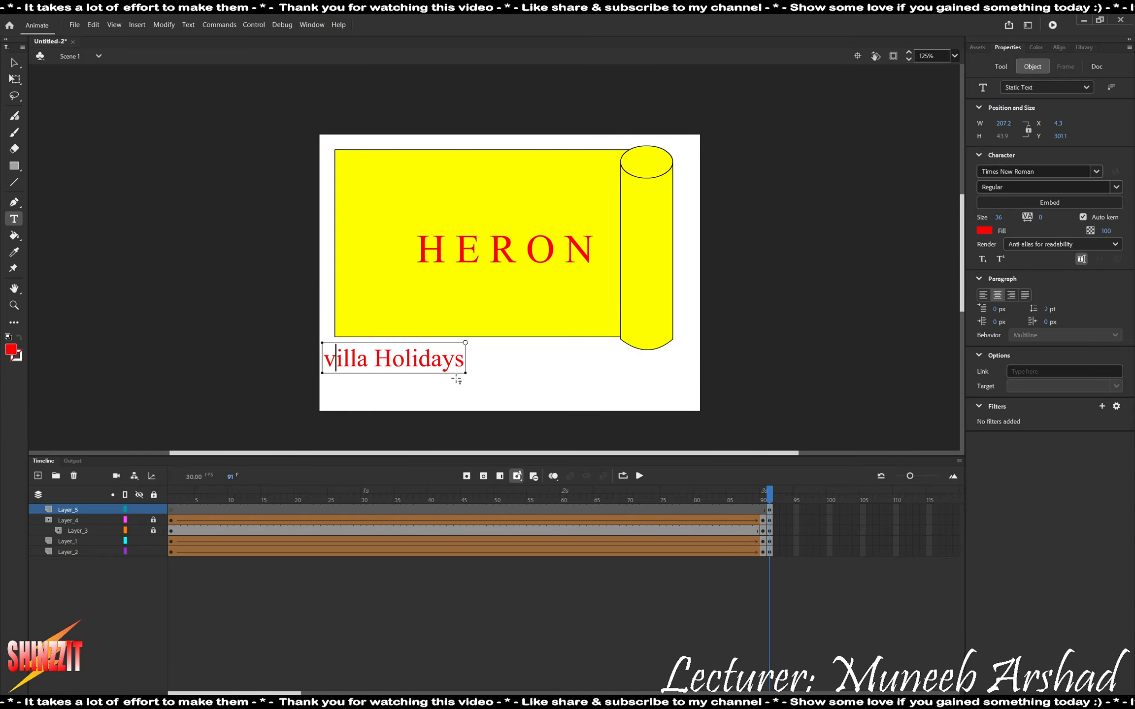
key(BackSpace)
text(V)
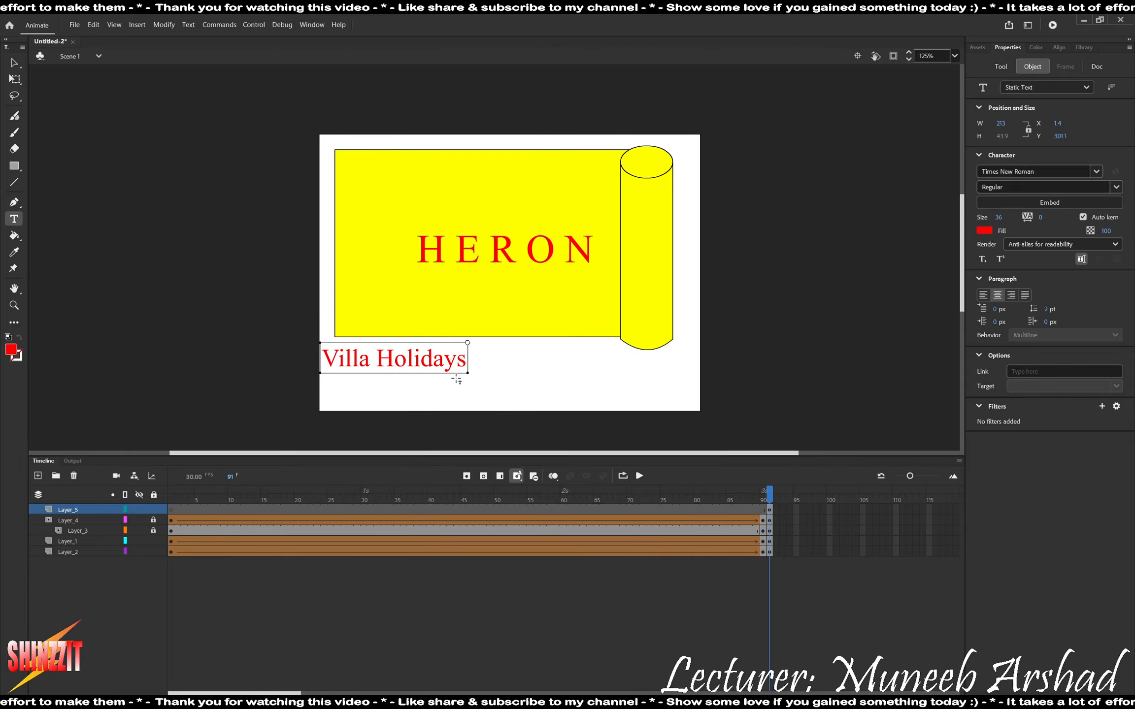
text(v)
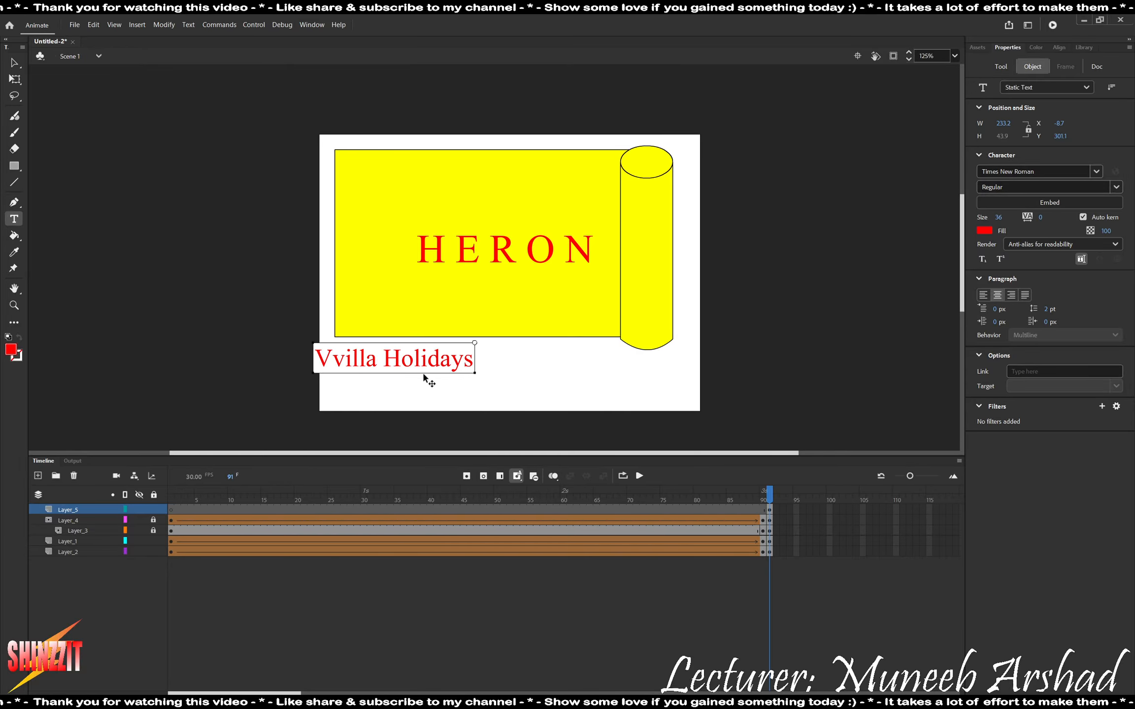
key(BackSpace)
click(233, 369)
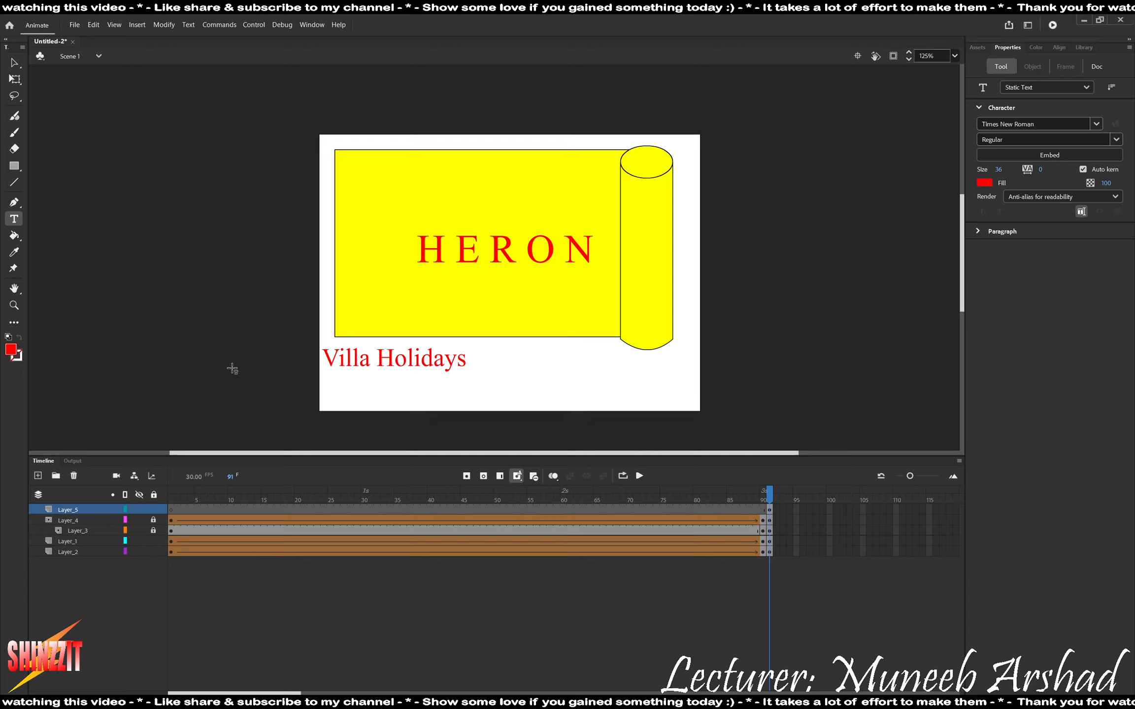
Enlarge the Villa Holidays text to about 303 px wide and position it beneath HERON, below the towel.
key(v)
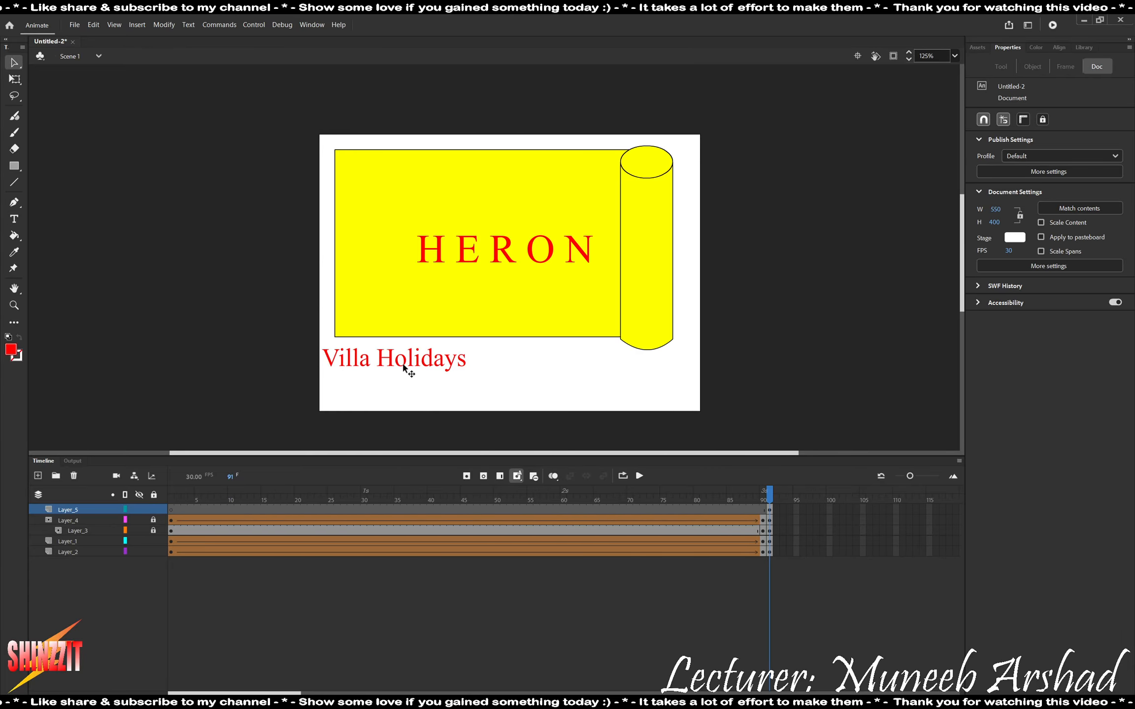
drag(403, 367, 593, 394)
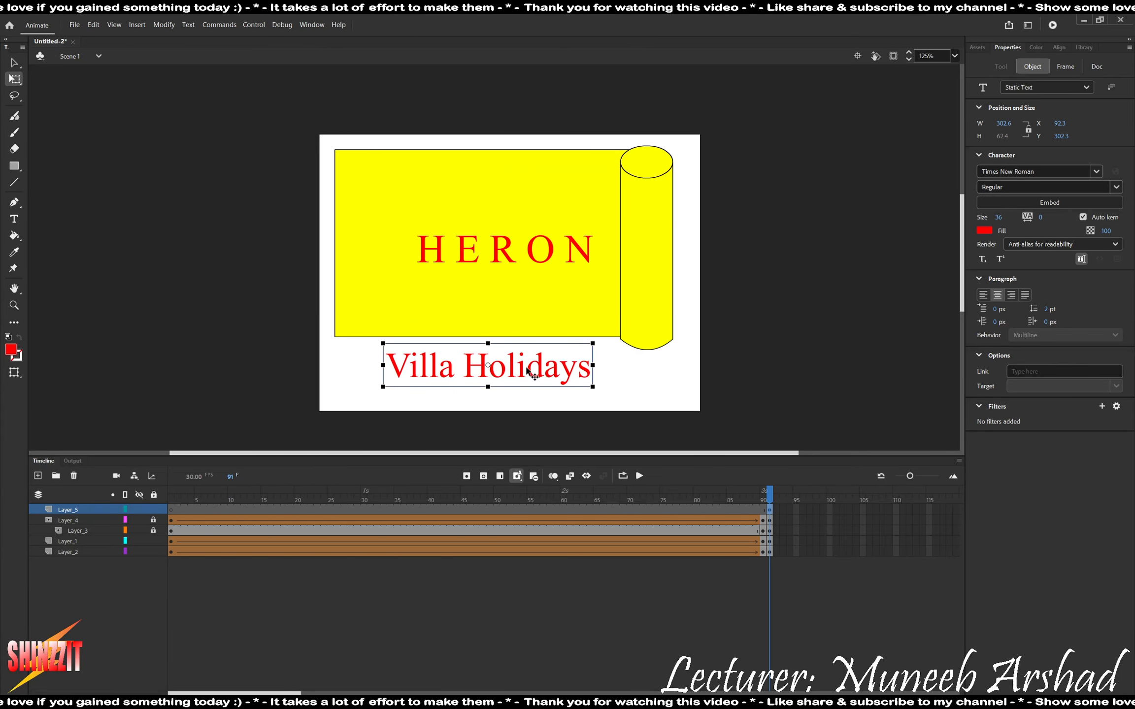
drag(532, 372, 545, 372)
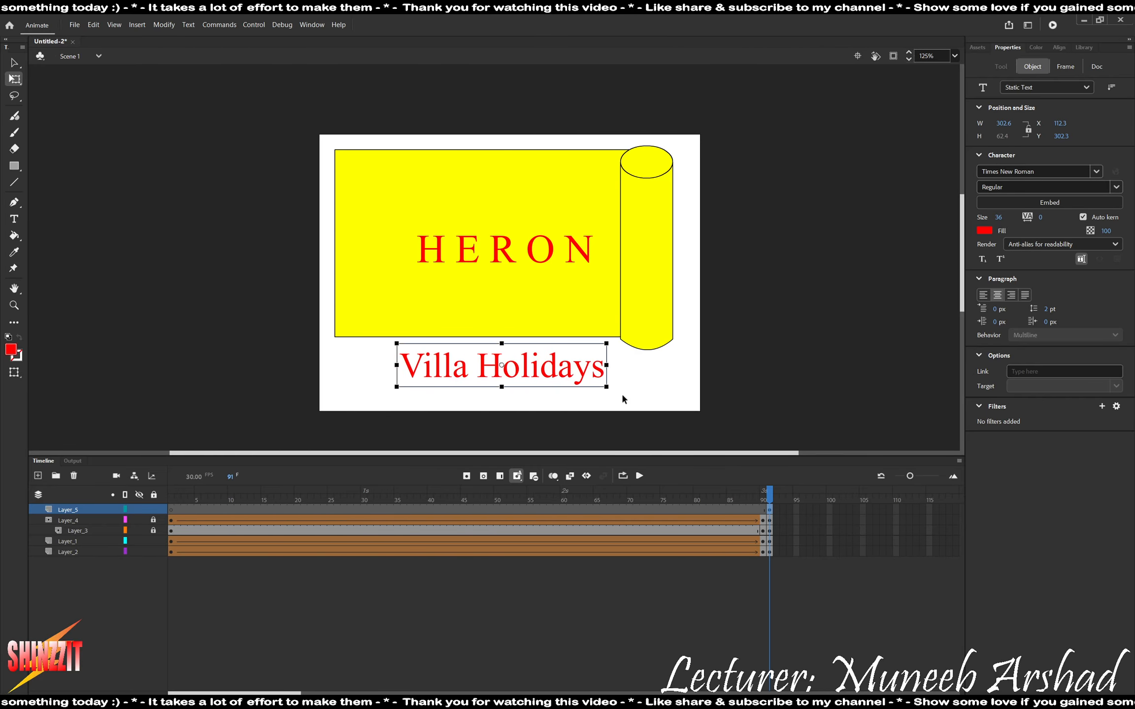
Move between frames 90 and 91 to check when the Villa Holidays text appears.
click(771, 501)
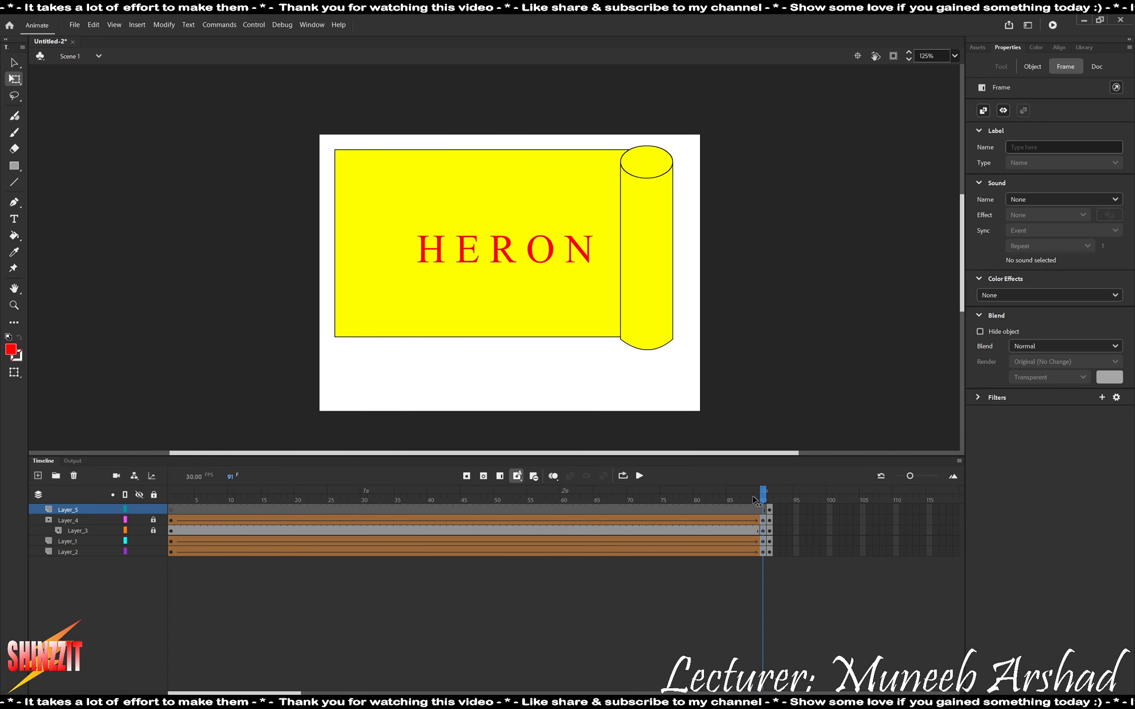
drag(767, 498, 770, 503)
key(ctrl+Return)
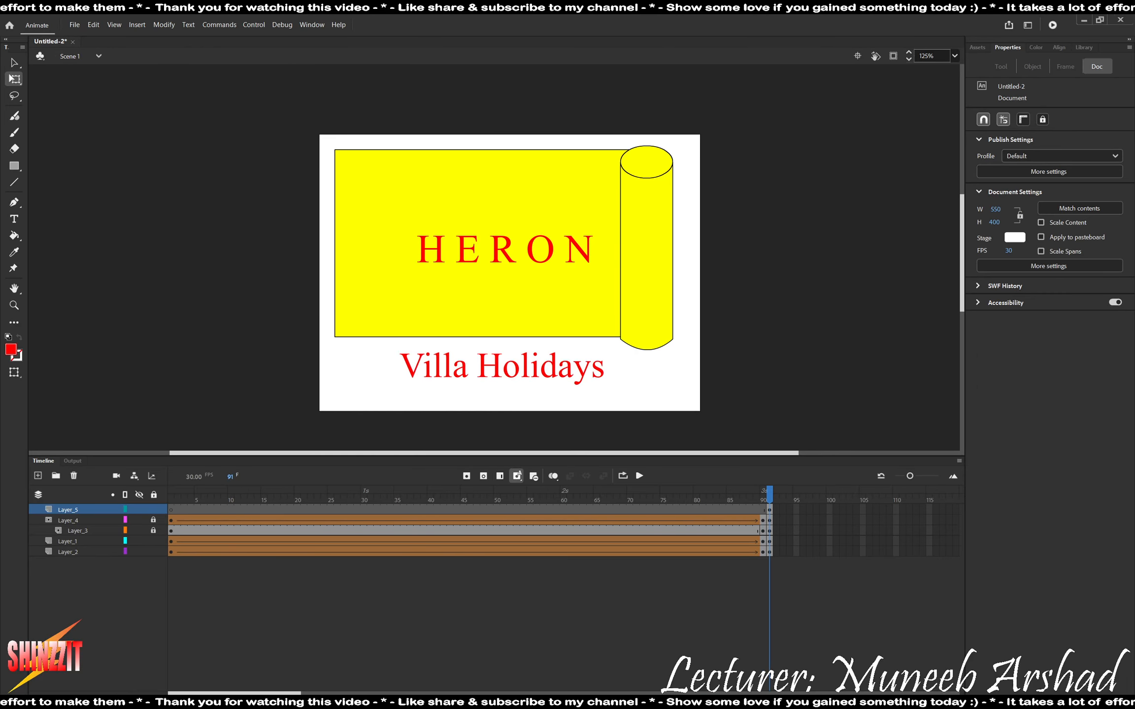
Insert keyframes at frame 150 on all five layers, and play the animation from frame 1.
drag(300, 688, 379, 692)
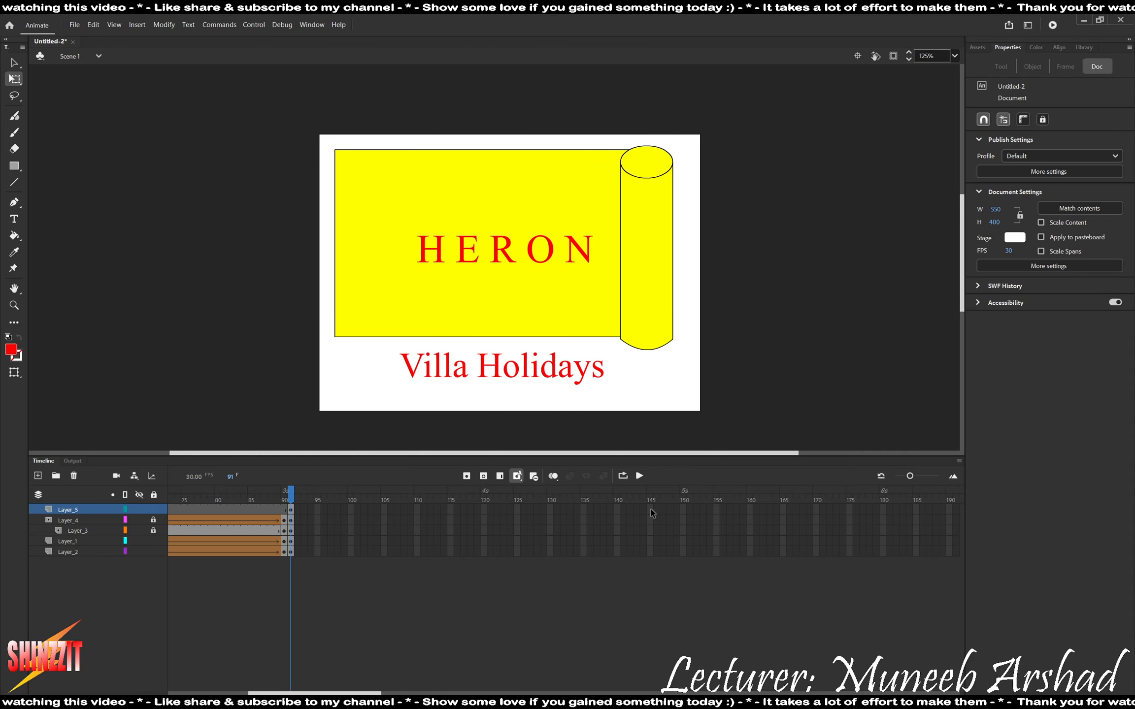
click(682, 554)
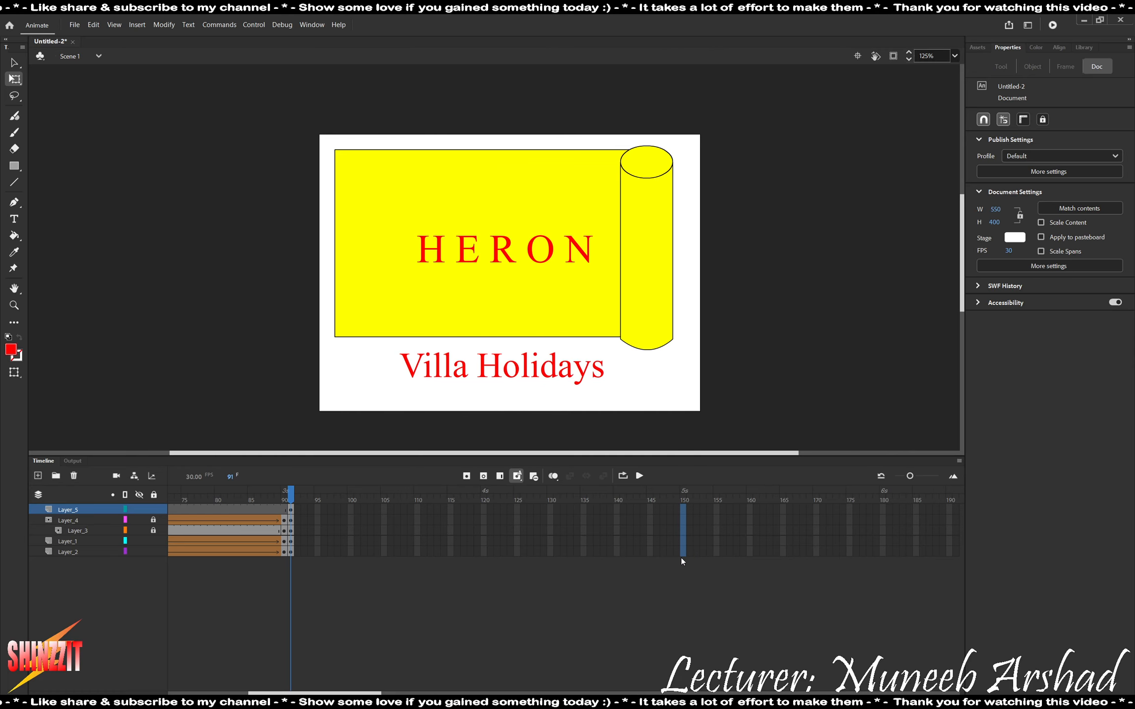
right_click(683, 553)
click(744, 313)
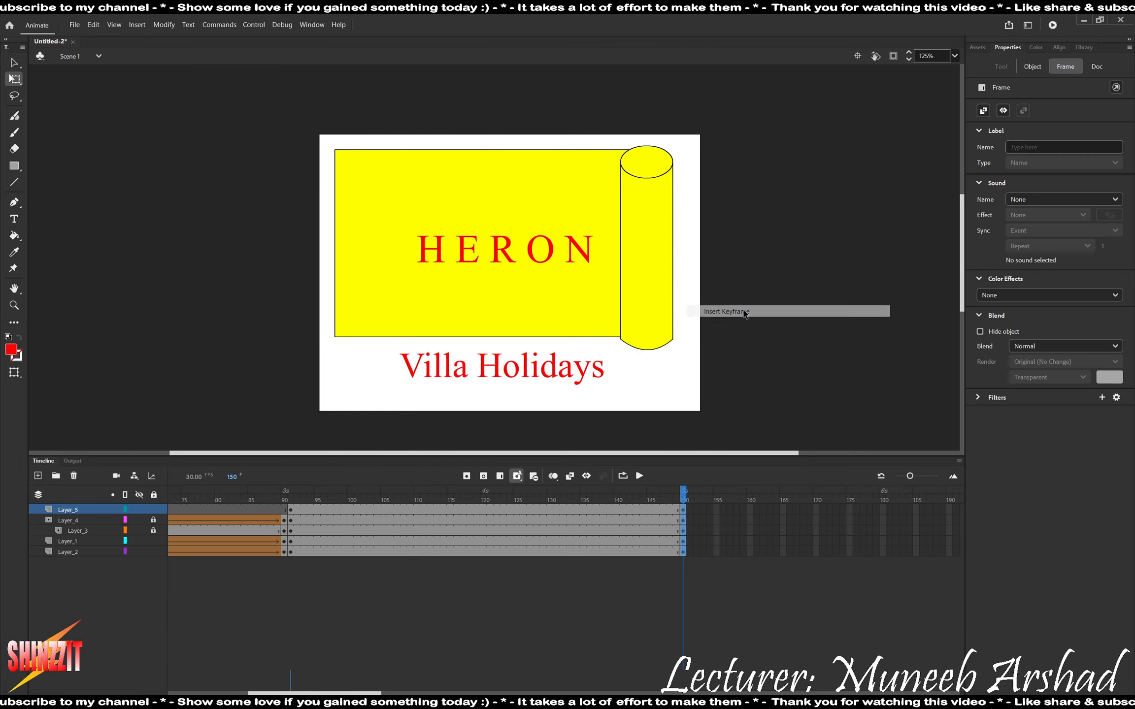
drag(670, 490, 4, 502)
key(Return)
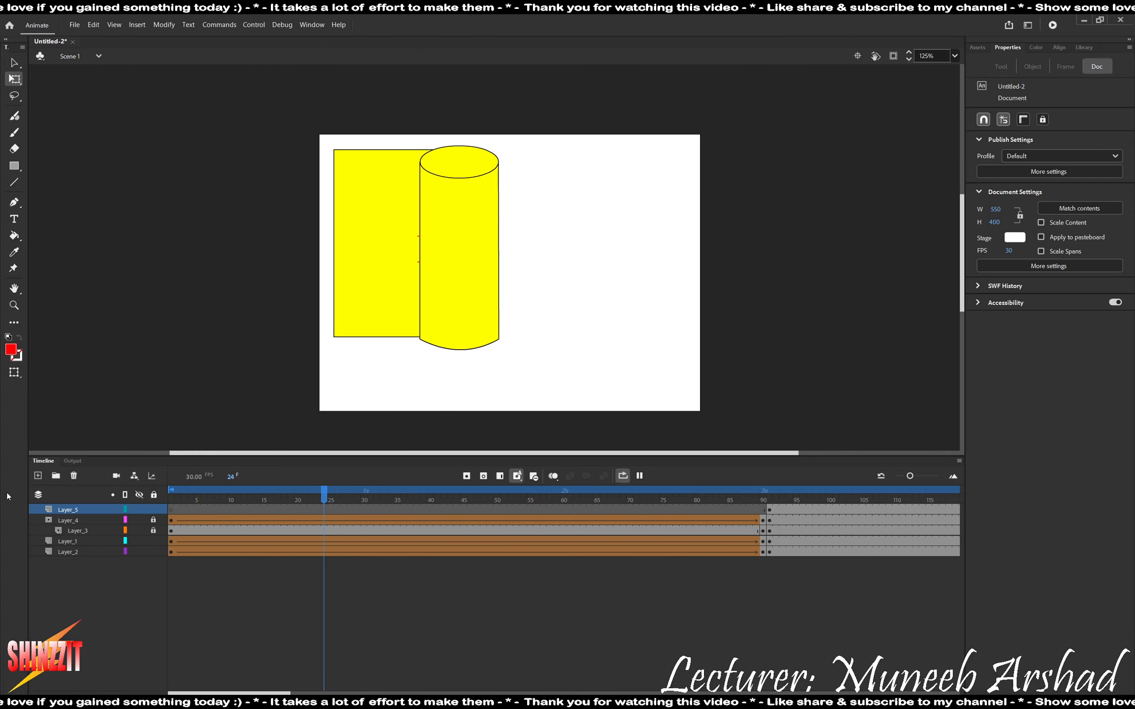